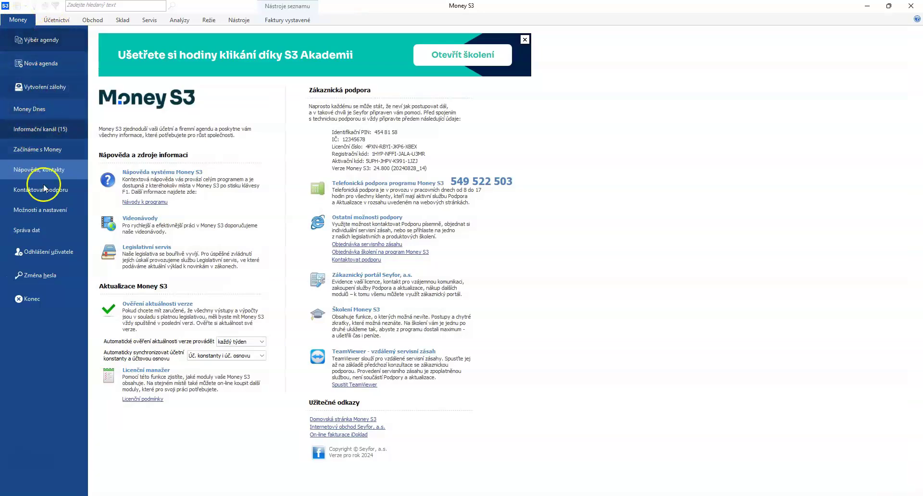
- Open the Možnosti a nastavení page from the backstage and bring up the Účetnictví ribbon tools
click(57, 208)
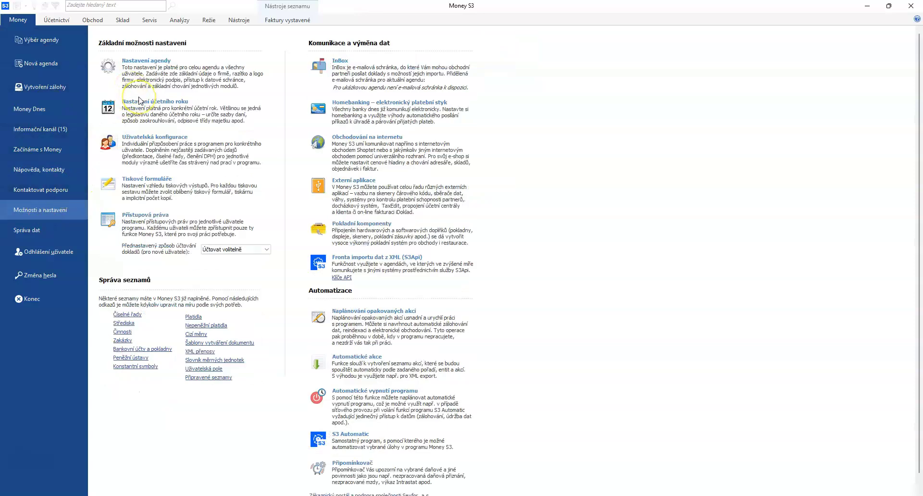
click(66, 21)
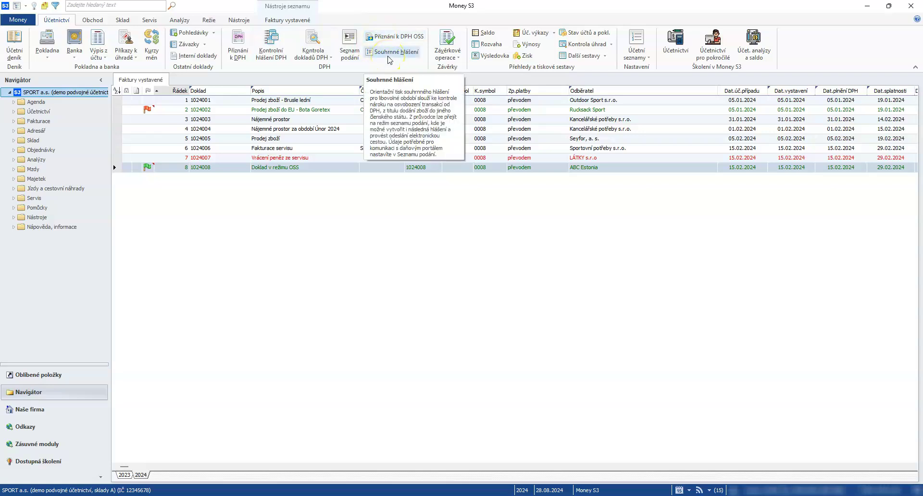
- Browse the Závěrkové operace, Další sestavy and Účetní seznamy menus, then switch to the Obchod tools
click(443, 54)
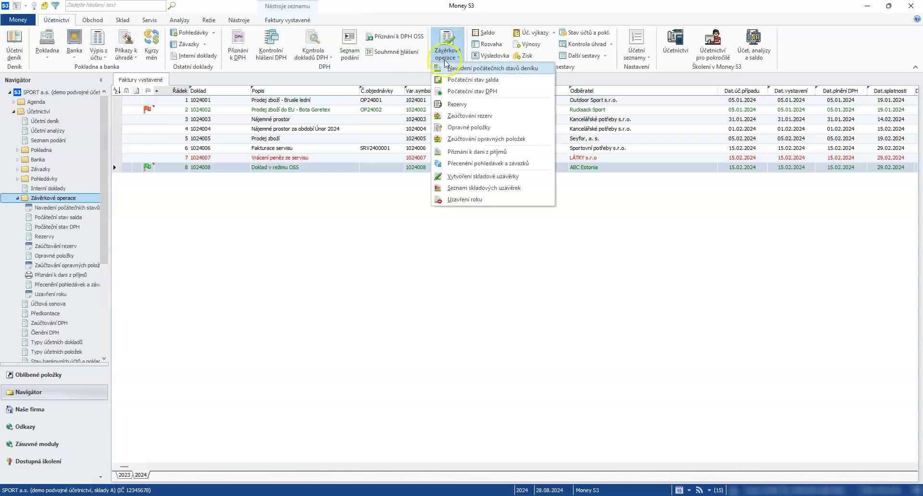
click(452, 201)
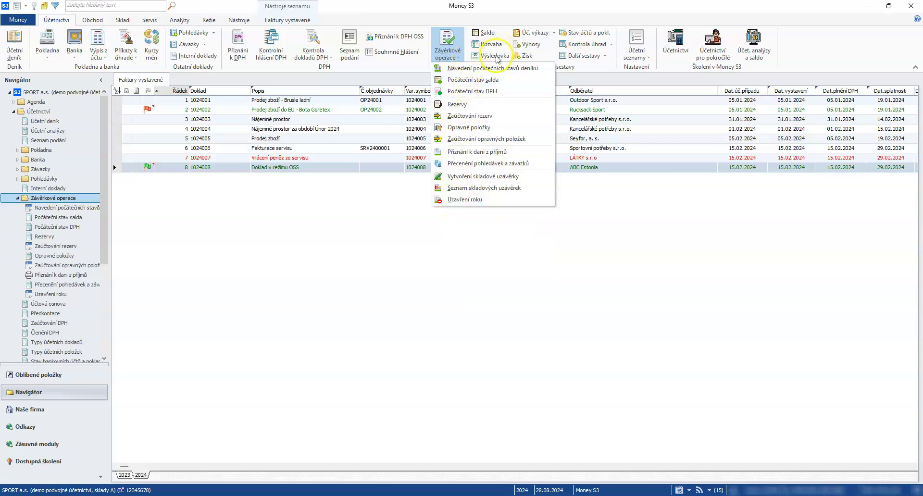
click(584, 57)
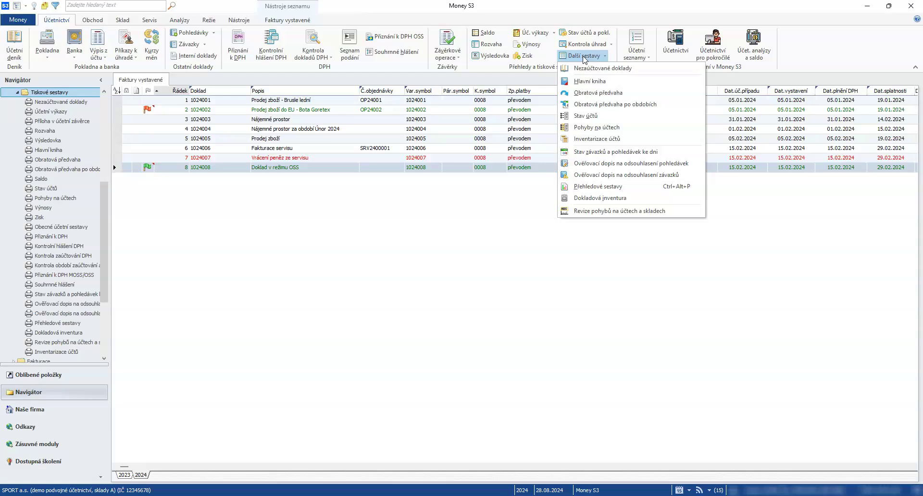
click(628, 52)
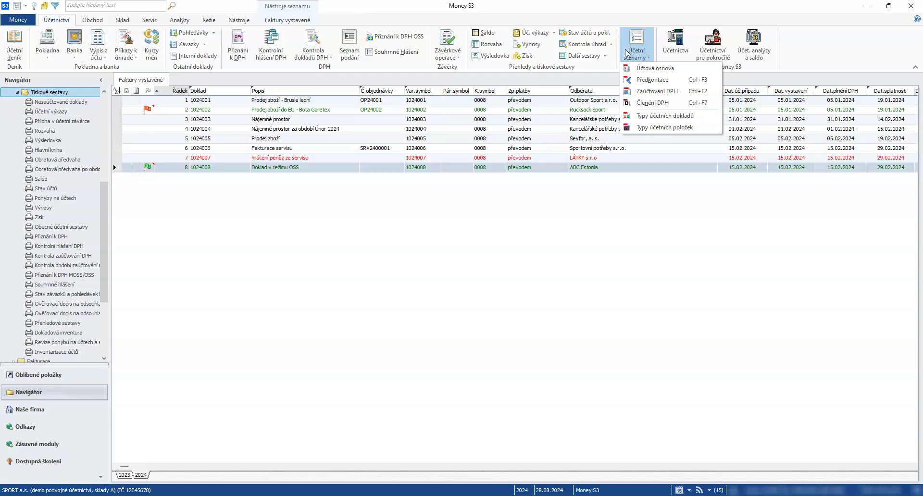
click(96, 20)
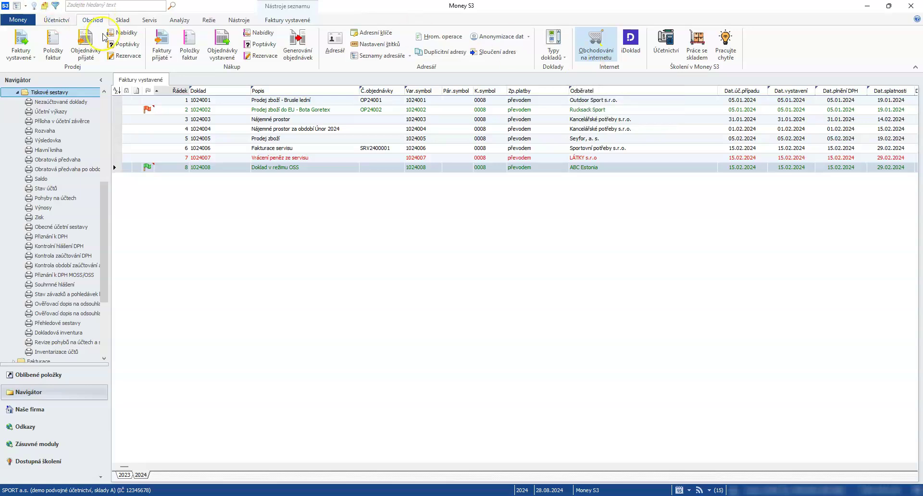
- Look over the Sklad warehouse buttons such as Příjemka, then bring up the Servis tools
click(120, 21)
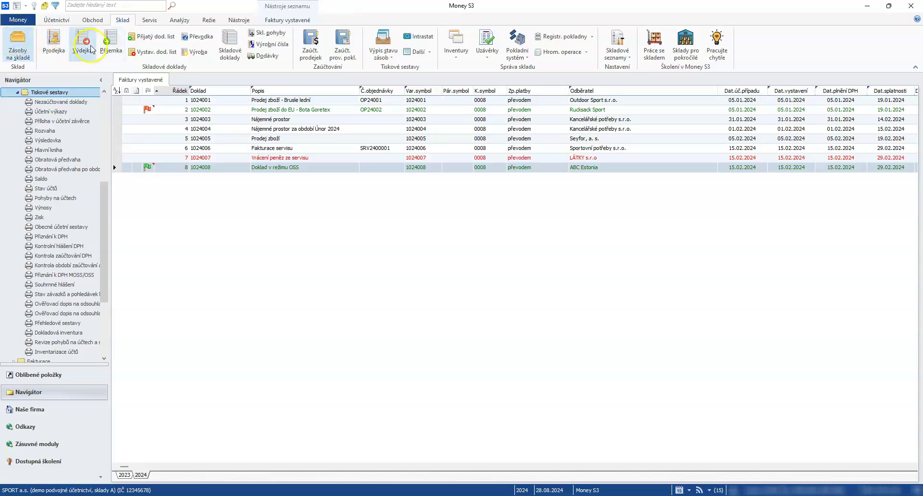
click(110, 36)
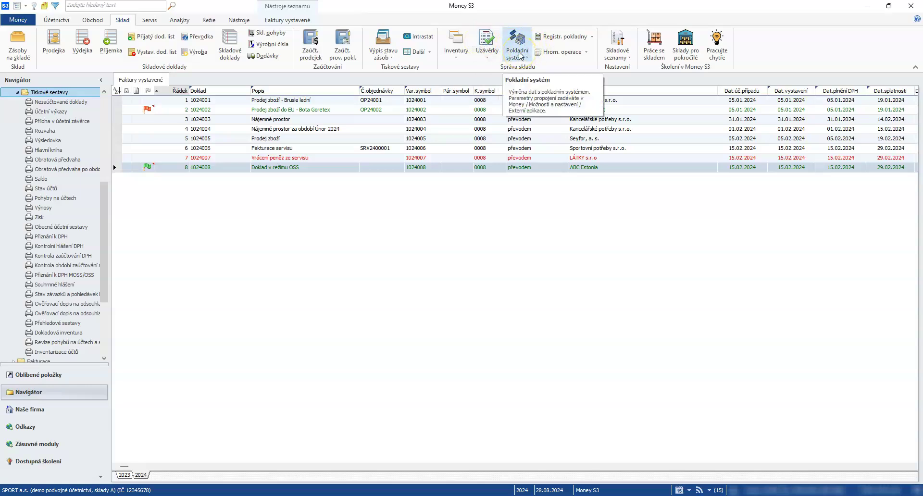
click(158, 23)
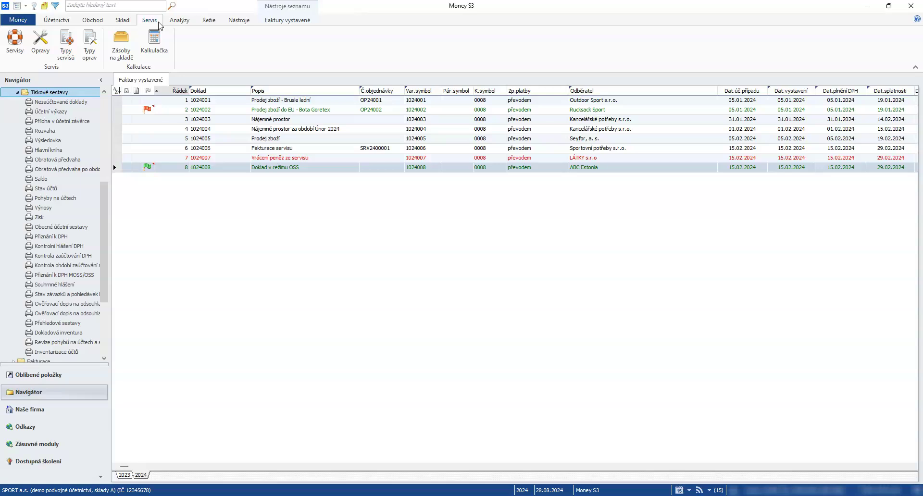
- Look over the Analýzy tools such as Činnosti, then bring up the Režie overhead tools
click(179, 23)
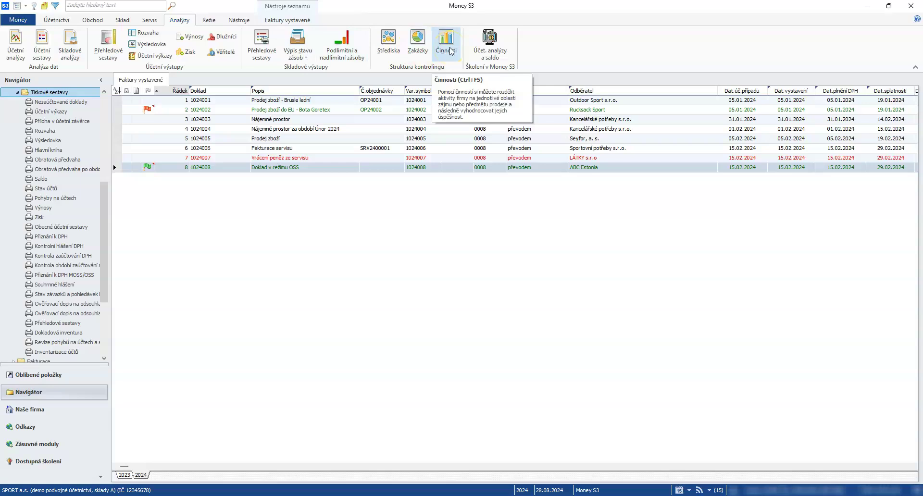
click(209, 21)
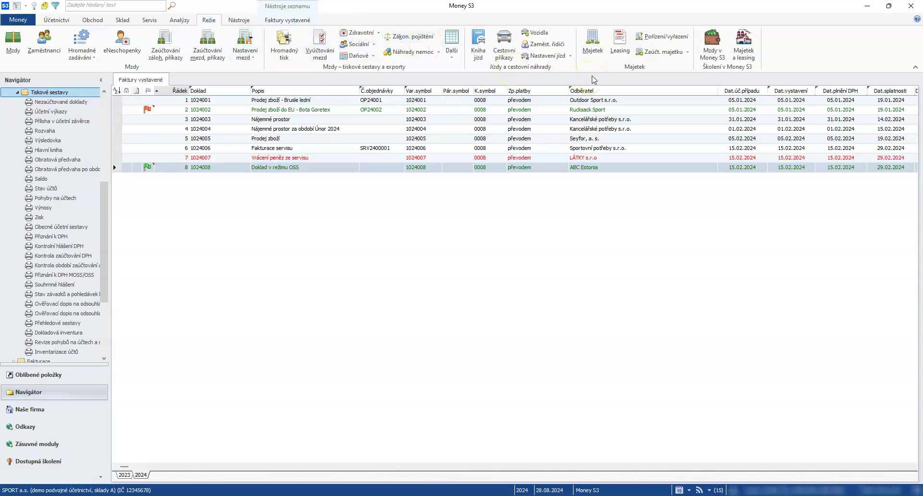
- Show the Nástroje utilities and look over buttons such as Poštovní klient S3
click(240, 21)
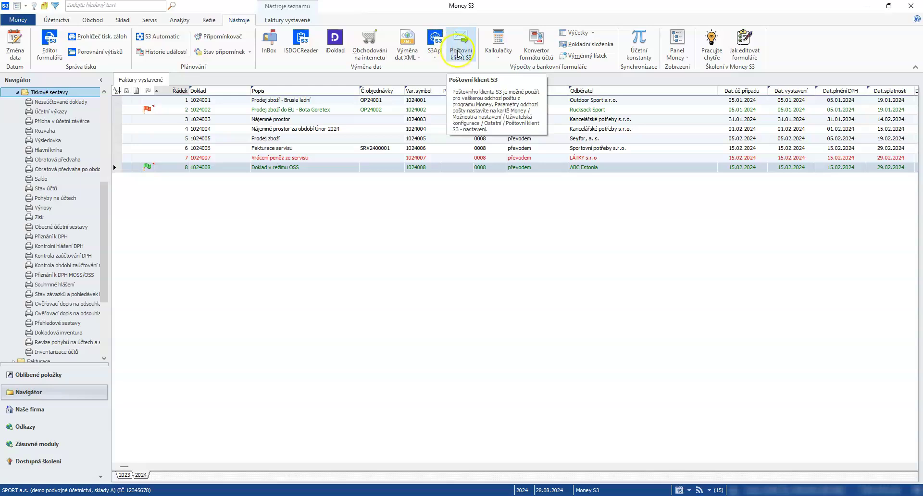
click(108, 9)
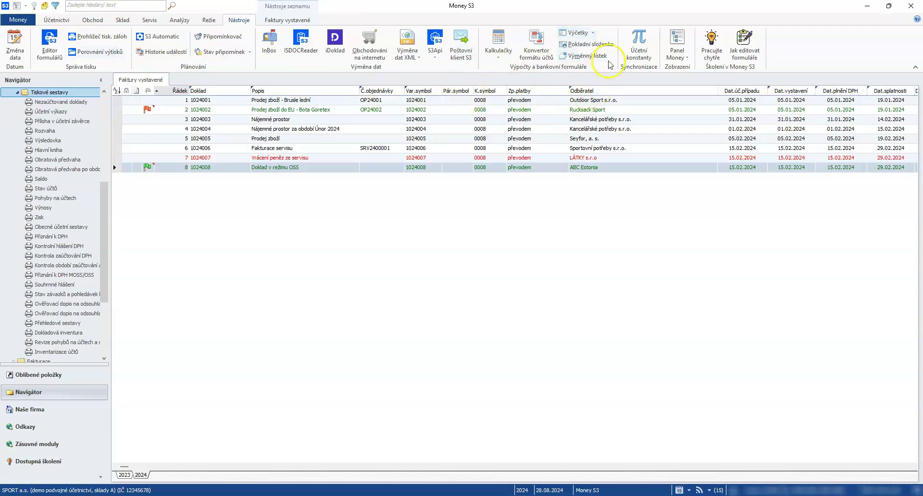
- Collapse Tiskové sestavy and Účetnictví, open Fakturace > Faktury vystavené, then show Oblíbené položky
click(17, 92)
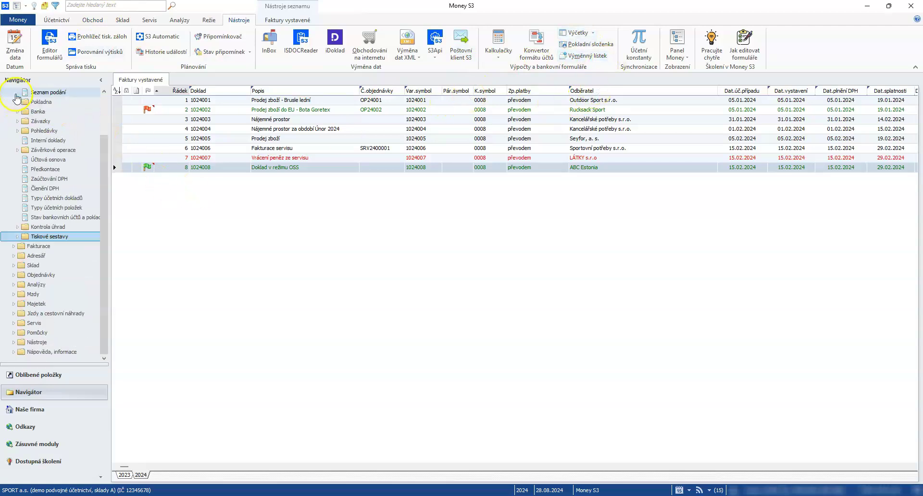
scroll(18, 108, up, 3)
click(17, 110)
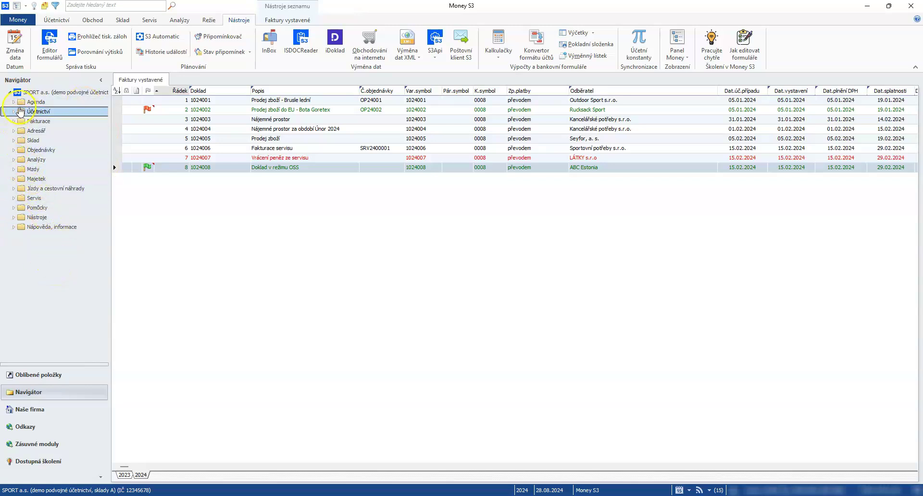
click(20, 122)
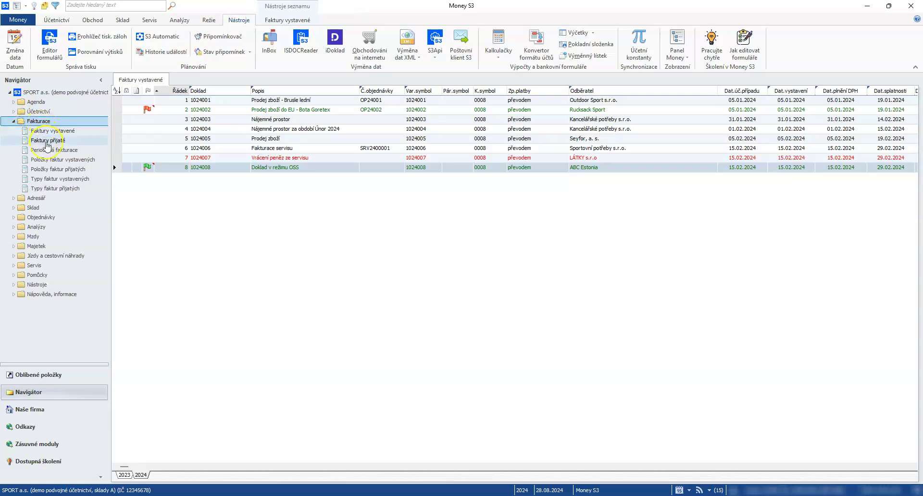
click(27, 133)
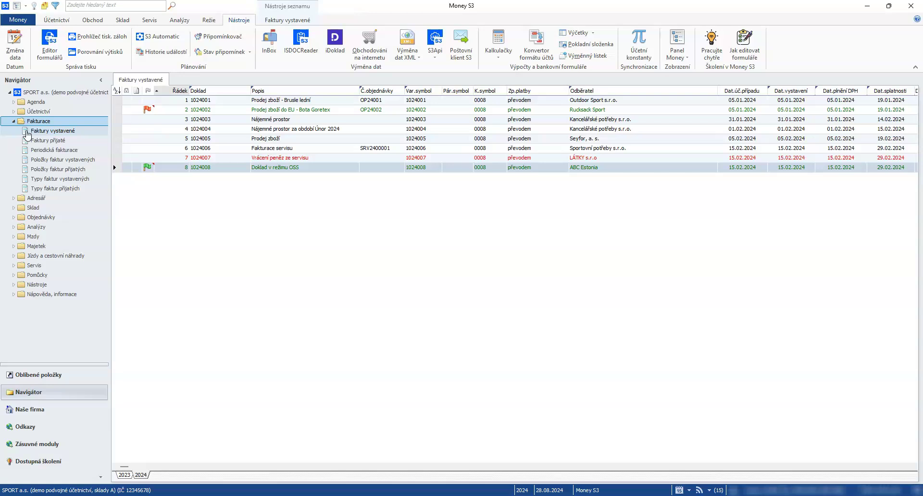
click(43, 376)
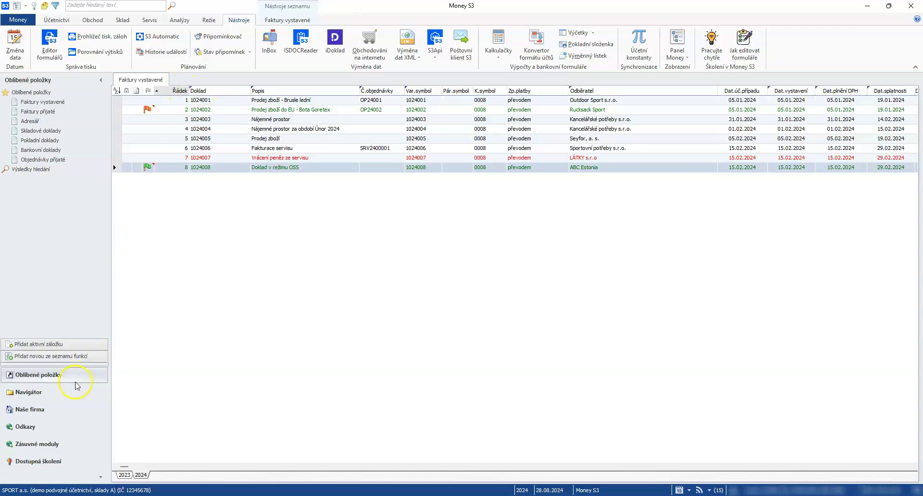
- Add Mzdy > Zaměstnanci to the favourites, open the employee list, and start another favourite
click(37, 358)
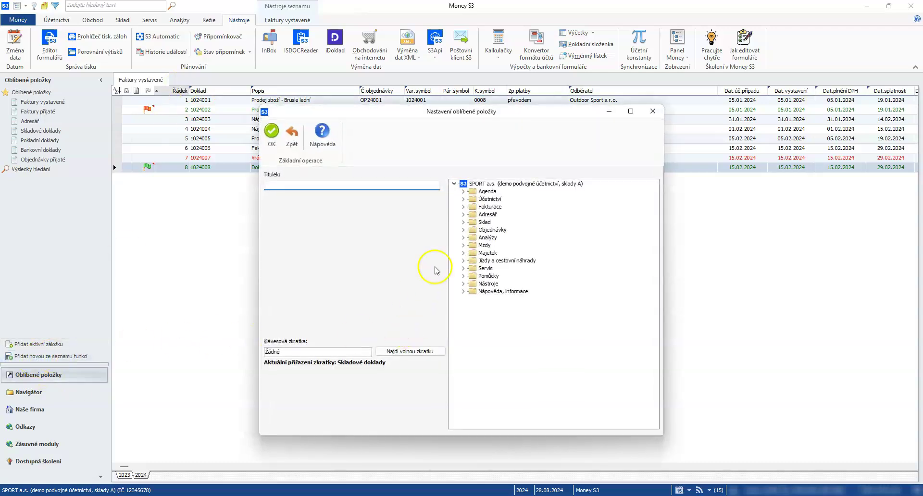
click(463, 245)
click(500, 261)
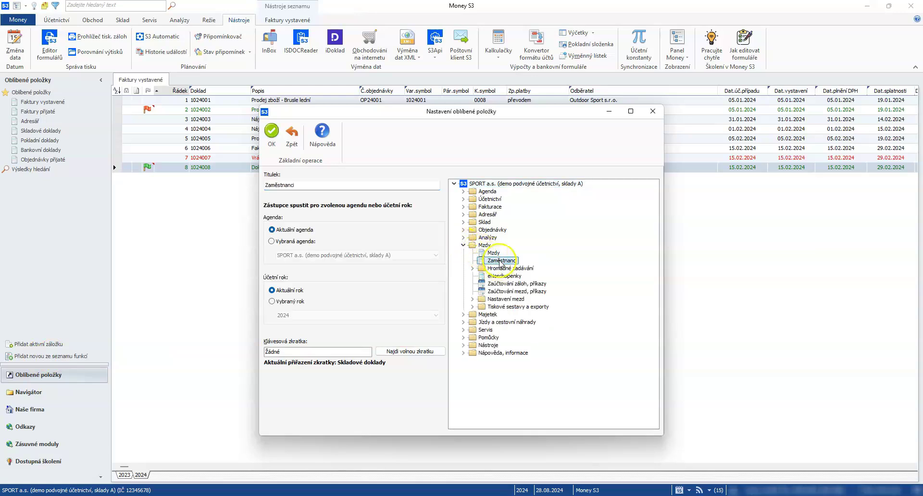
click(272, 131)
click(46, 170)
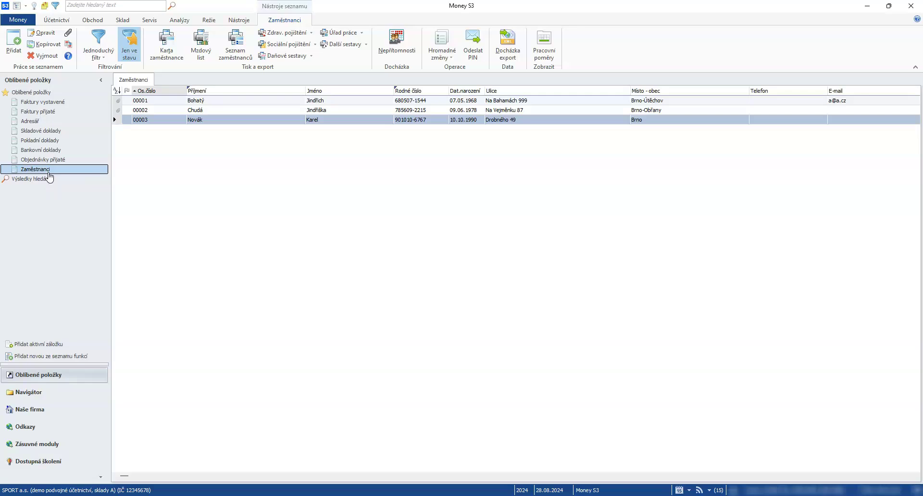
click(46, 356)
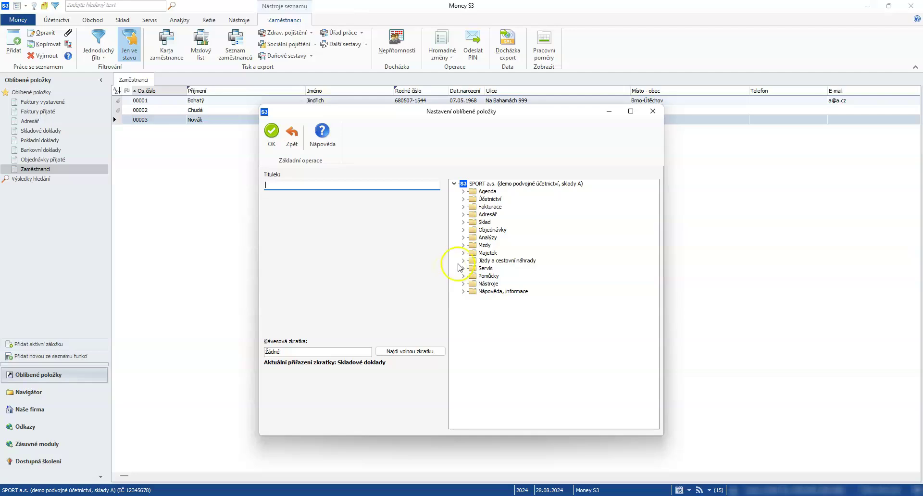
- Create a 'Faktury vystavené 2023' favourite for the issued invoices of year 2023 and select it
click(464, 207)
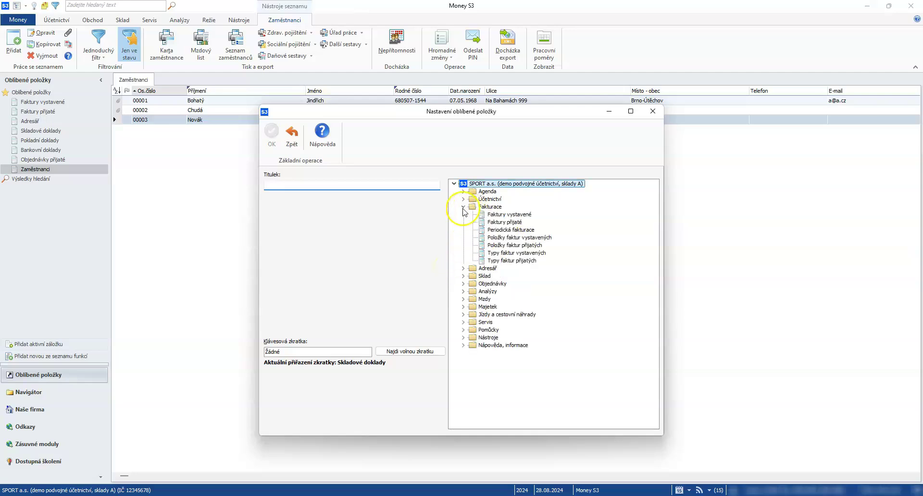
click(500, 215)
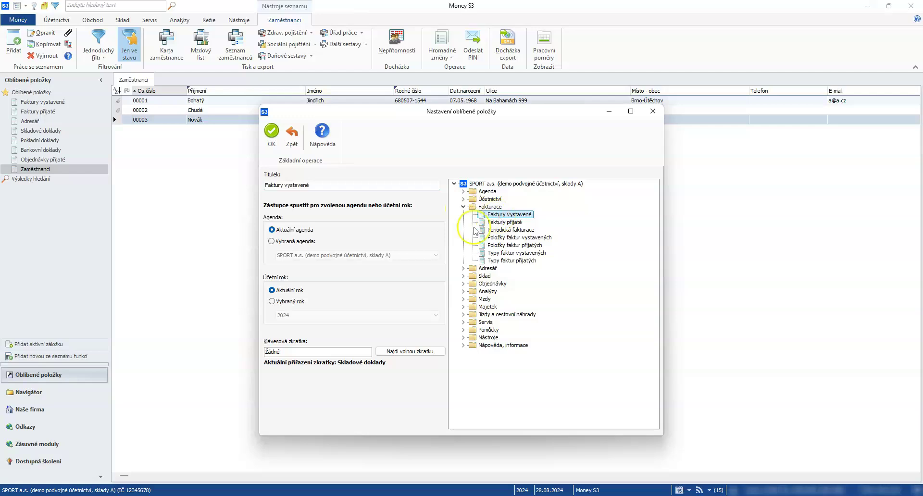
click(285, 304)
click(287, 315)
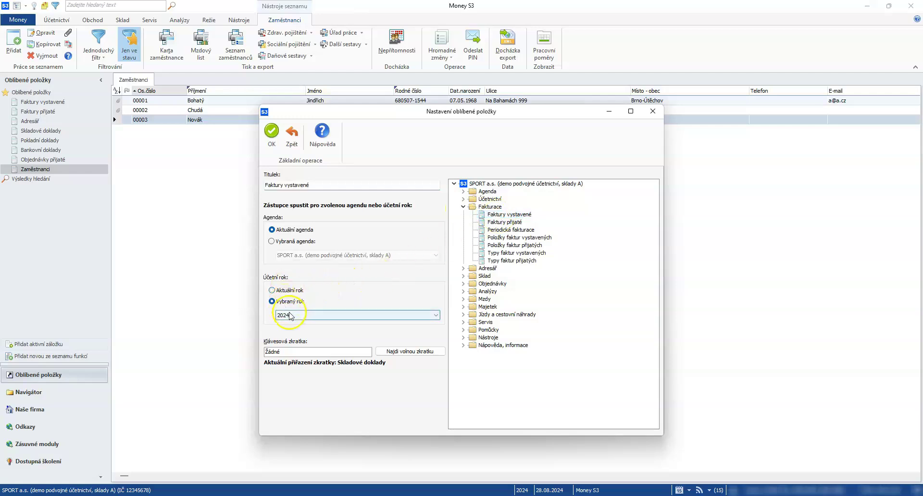
click(293, 327)
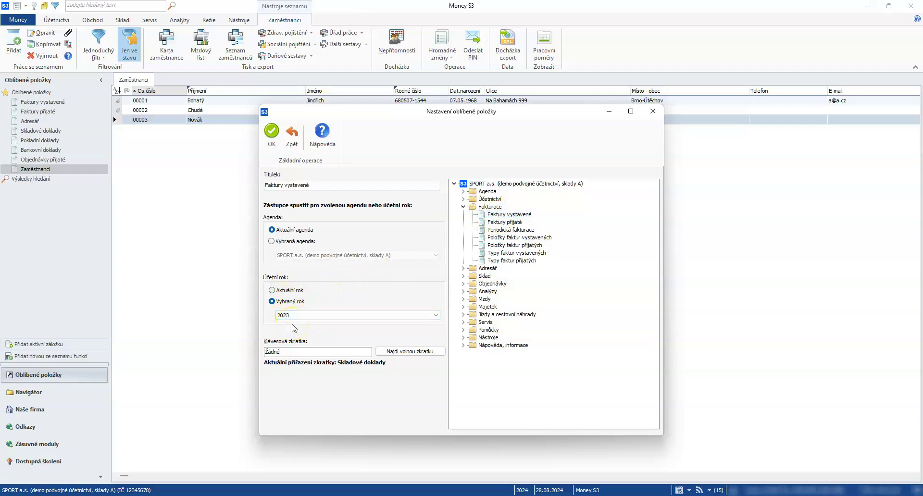
click(299, 248)
click(319, 185)
text(2023)
click(273, 145)
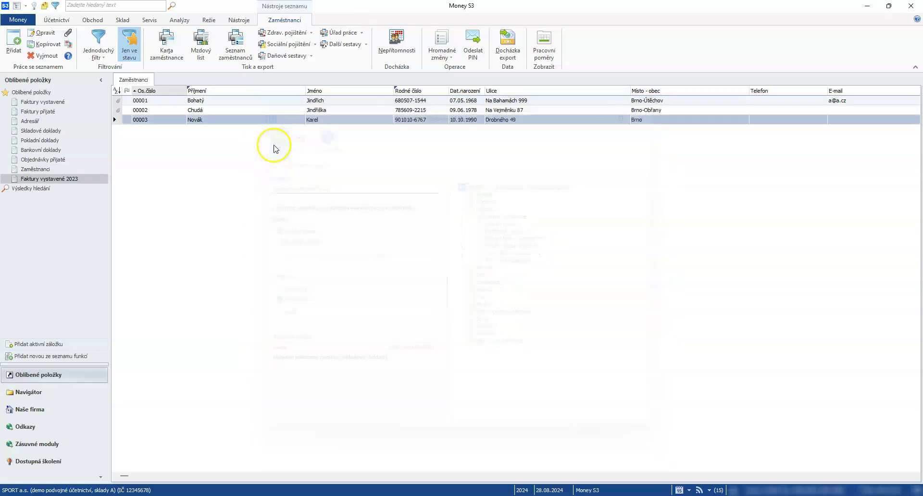
click(57, 180)
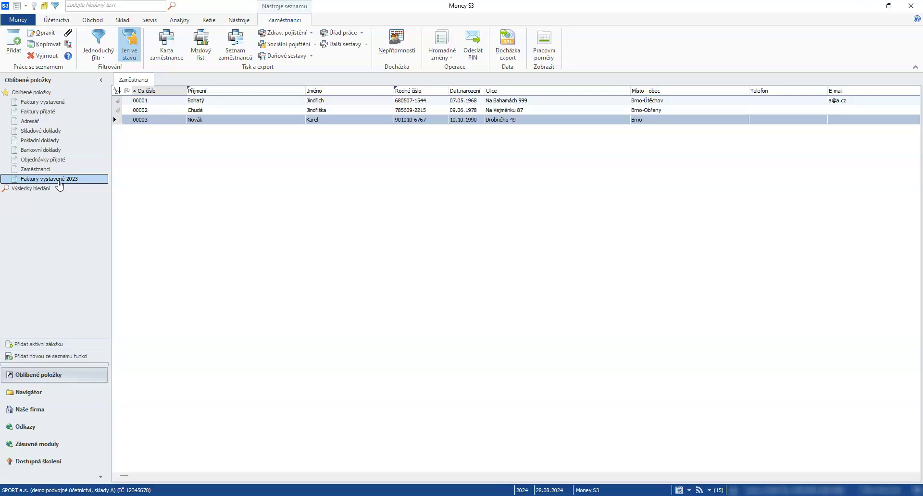
- Expand the Nastavení and Struktura firmy folders under Naše firma, then show the Odkazy links list
click(34, 410)
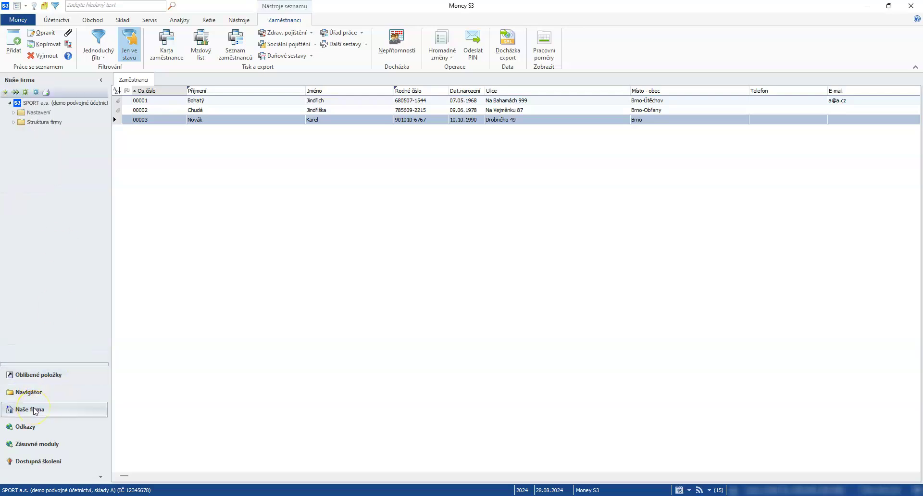
click(14, 114)
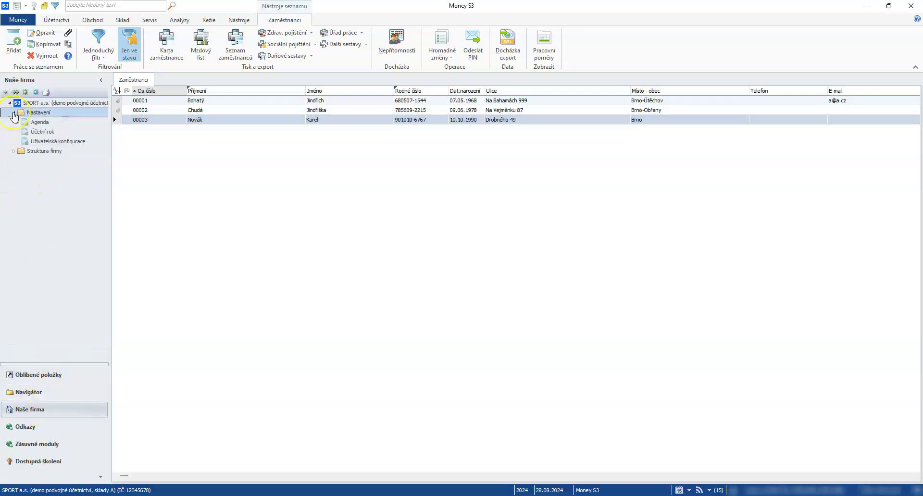
click(13, 152)
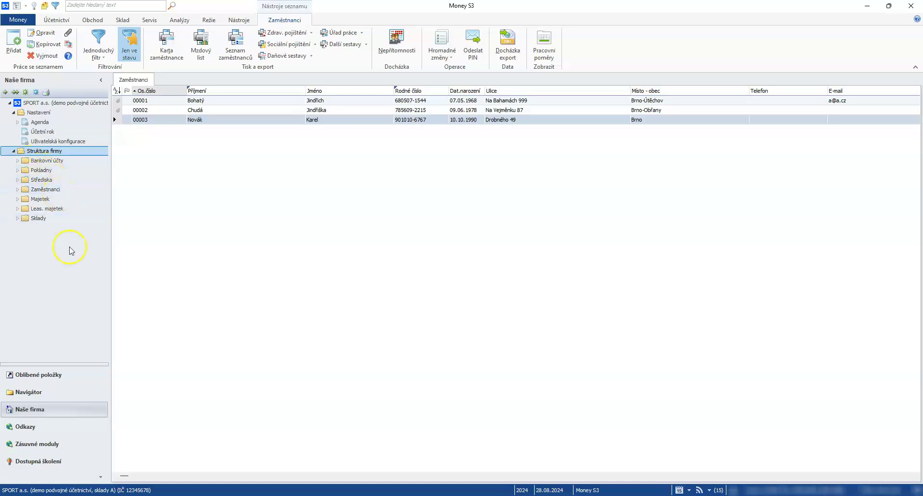
click(28, 432)
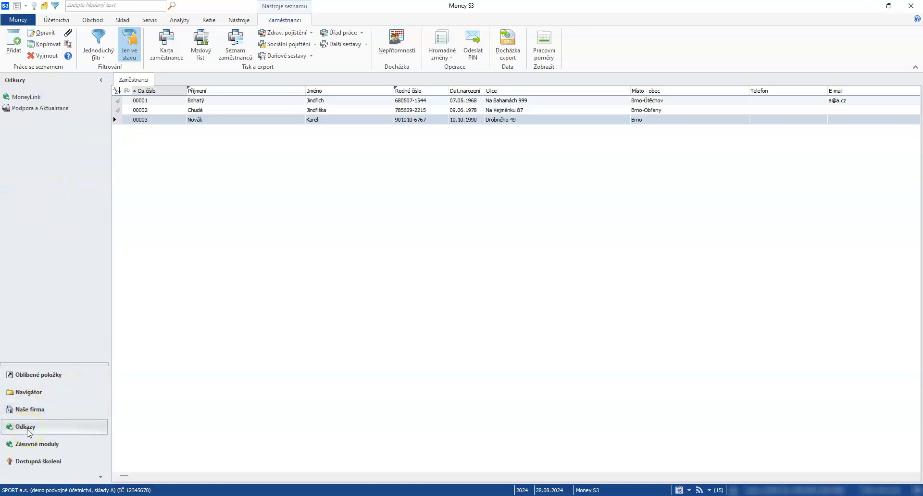
click(35, 432)
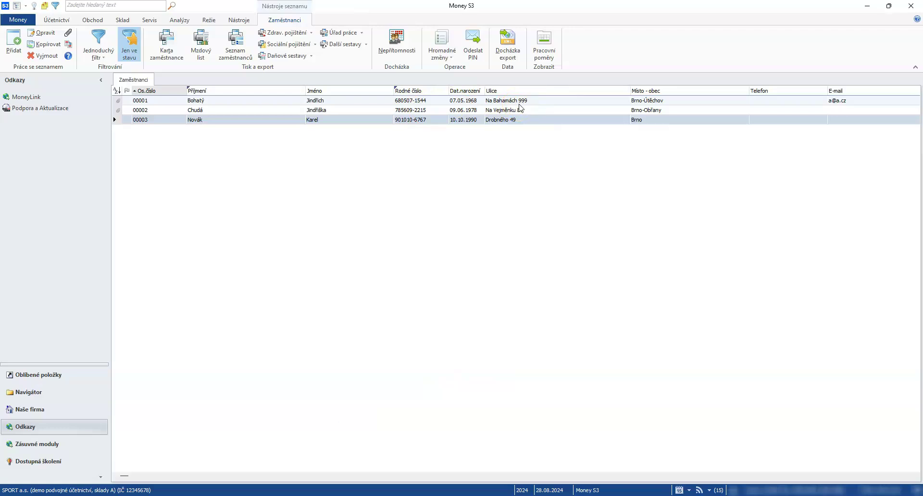
- Toggle Legenda, open Faktury vystavené, select invoices 1024007 and 1024008, and show the Nástěnka board
click(34, 5)
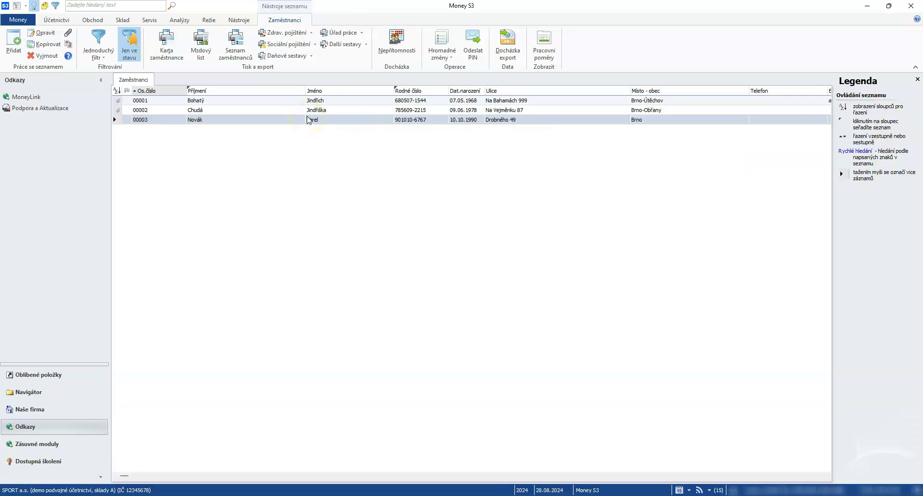
click(93, 20)
click(23, 42)
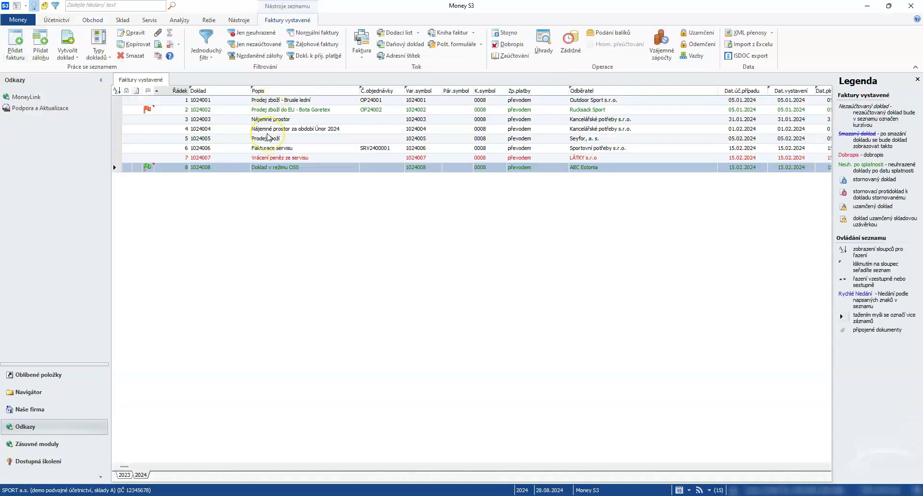
click(264, 158)
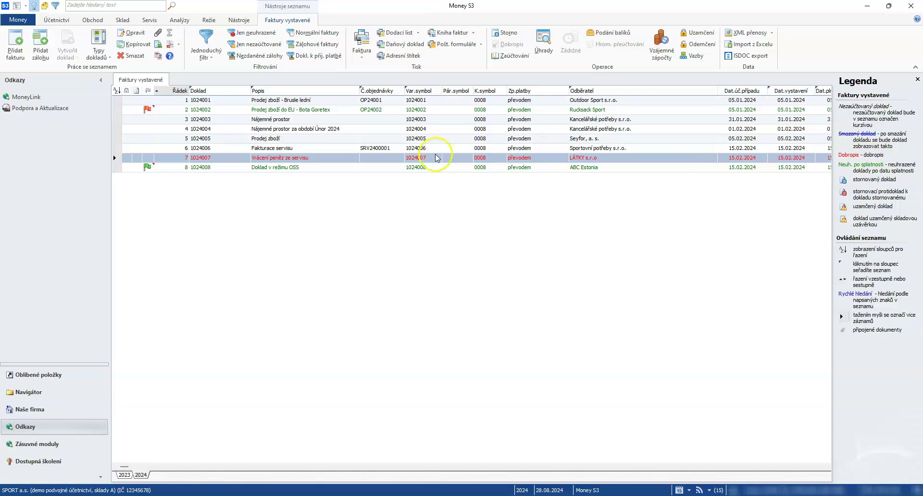
click(319, 167)
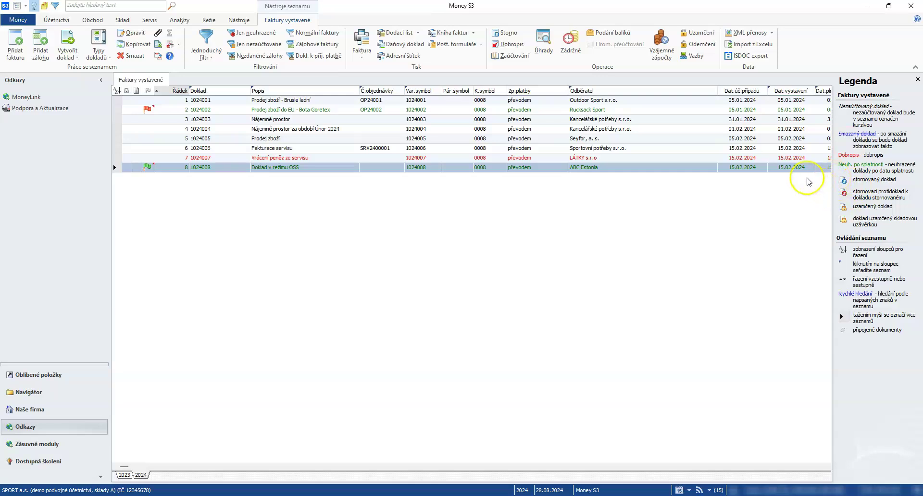
click(46, 6)
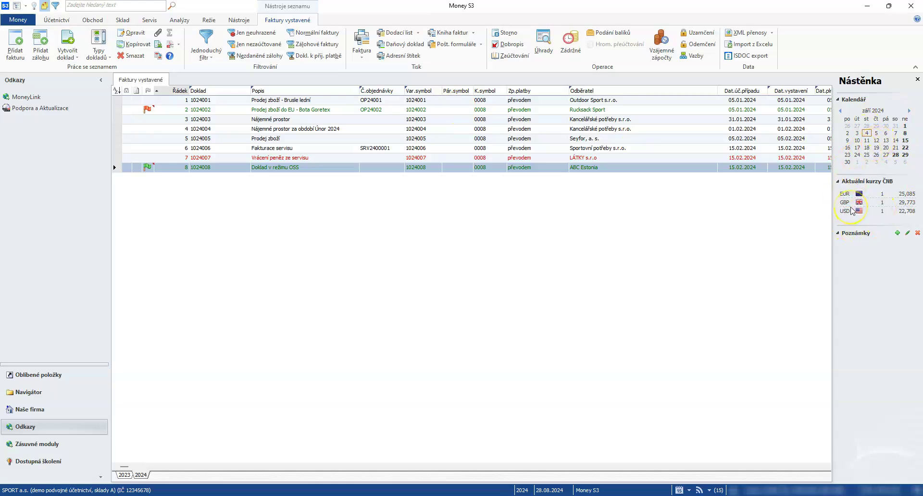
- Add a noticeboard note described 'Poznamka' that appears in all lists (ve všech seznamech)
click(897, 234)
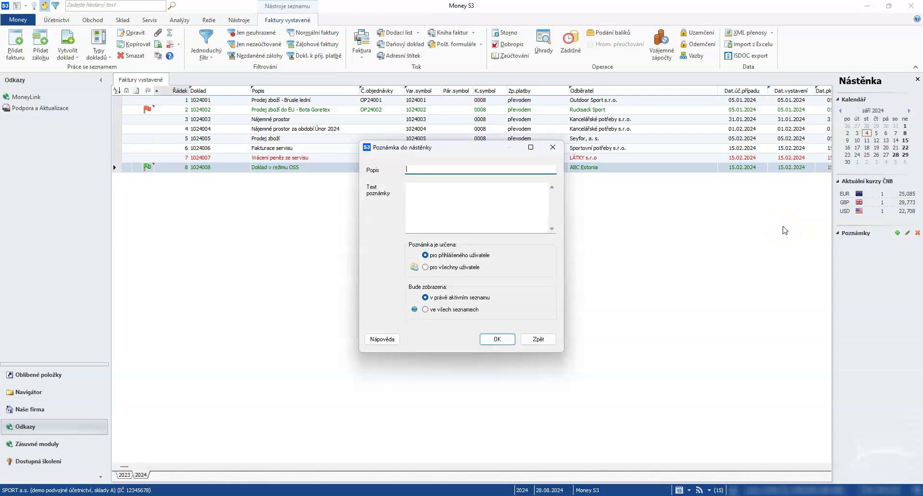
text(Pozna)
text(mka)
click(440, 267)
click(436, 298)
click(438, 310)
click(497, 339)
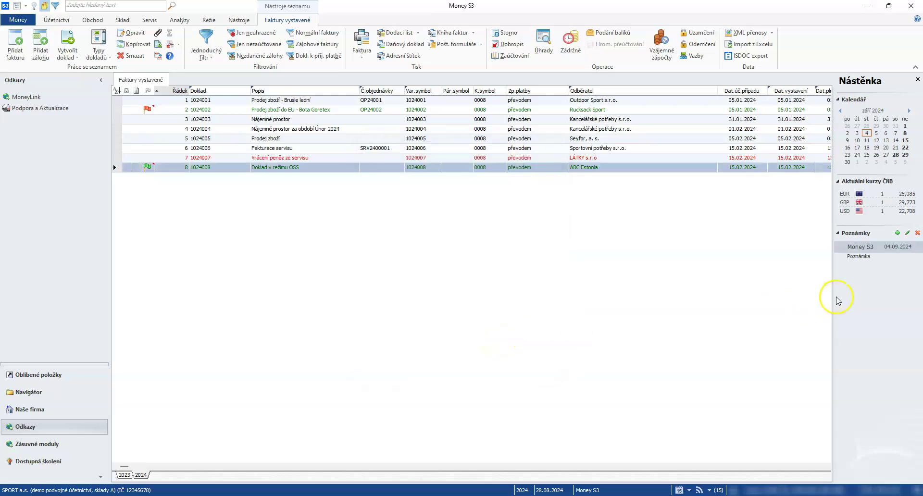
click(854, 319)
- Show the Filtrování panel and open Skladové doklady from Oblíbené položky
click(55, 5)
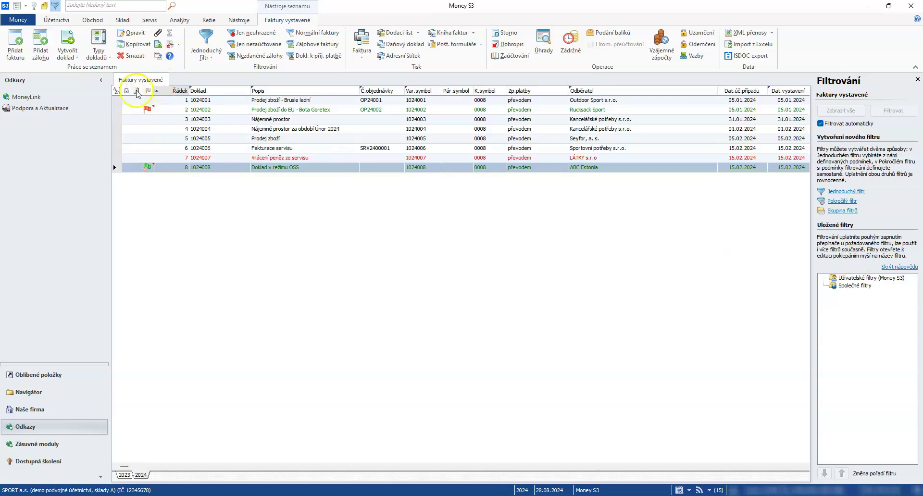
click(37, 375)
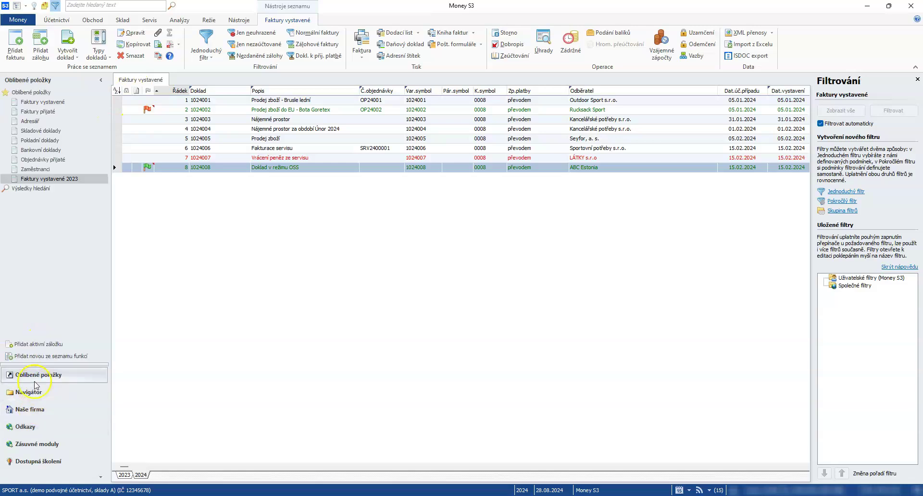
click(48, 131)
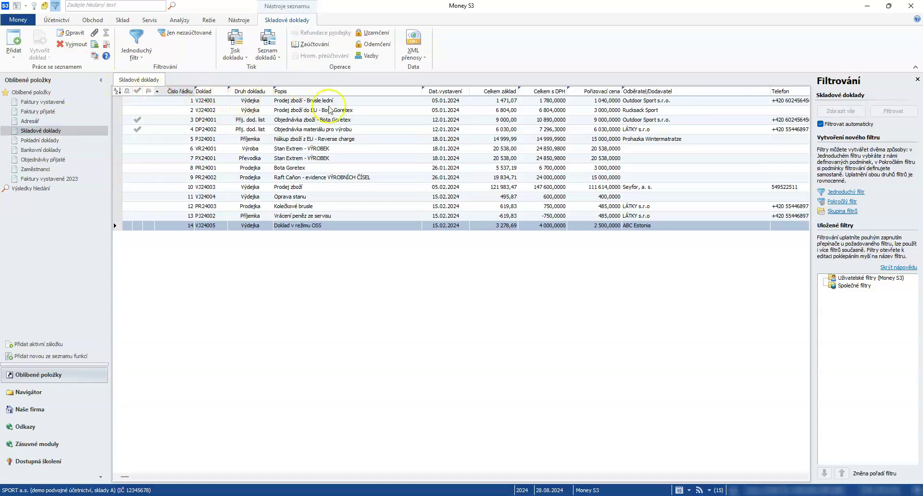
- Lock the Skladové doklady and Faktury vystavené tabs, and open Faktury přijaté as a tab
right_click(144, 84)
click(158, 87)
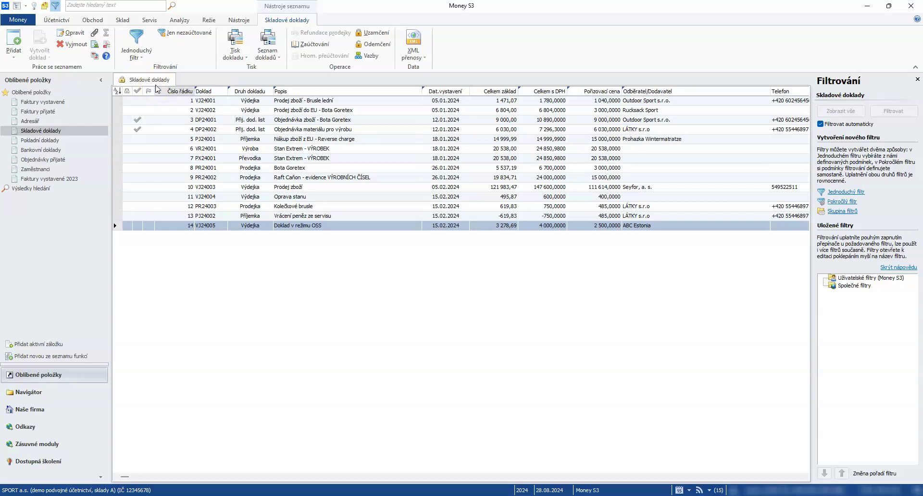
click(51, 101)
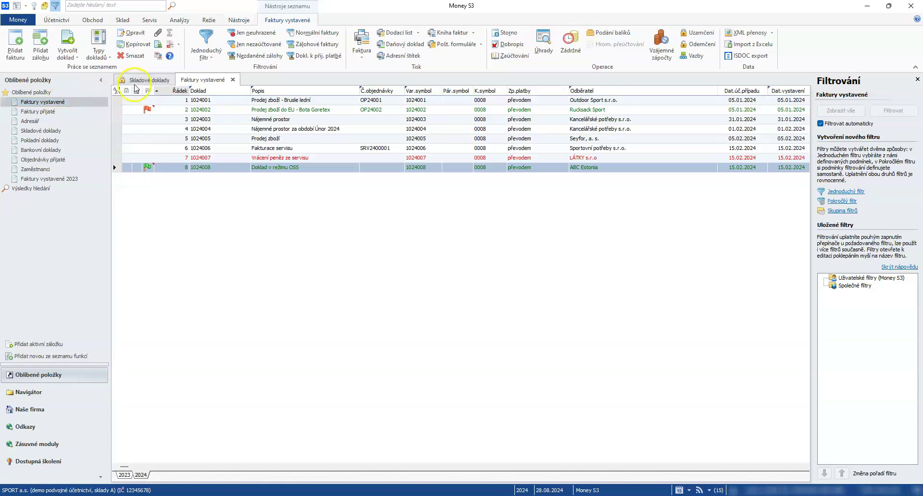
right_click(207, 80)
click(229, 90)
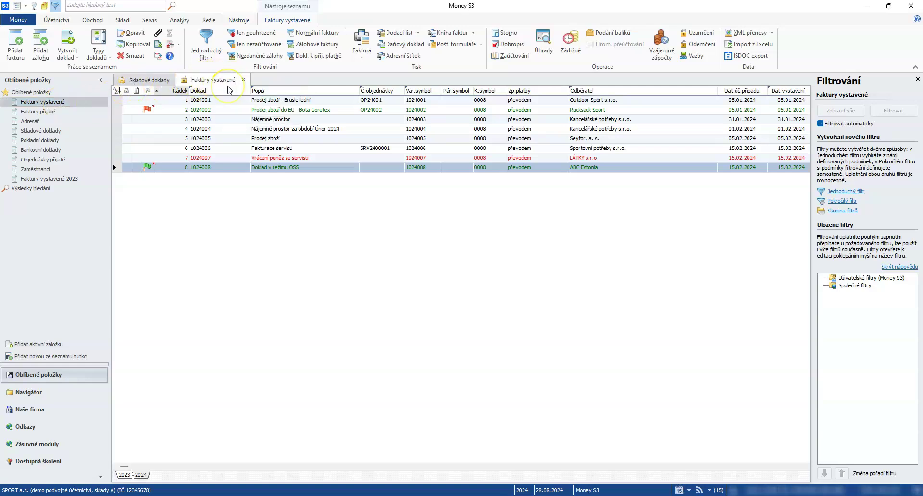
click(39, 114)
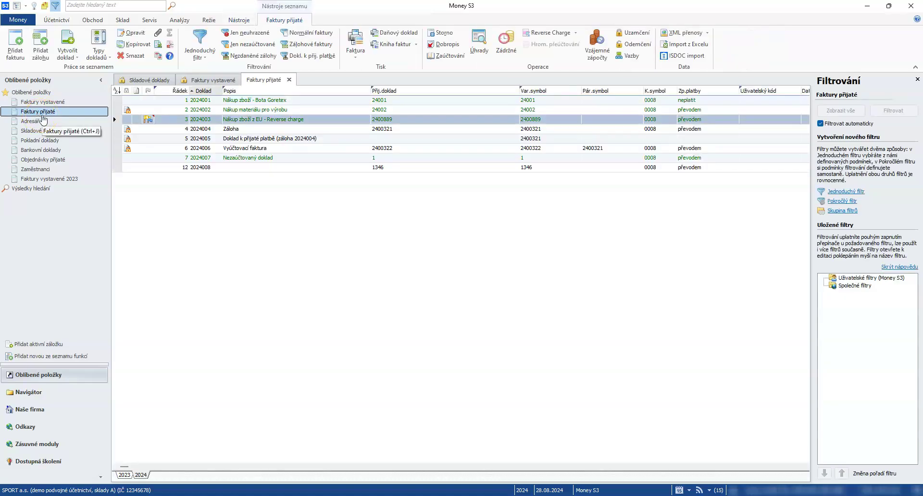
- Colour the Skladové doklady list red and the Faktury vystavené list yellow
click(129, 80)
click(203, 83)
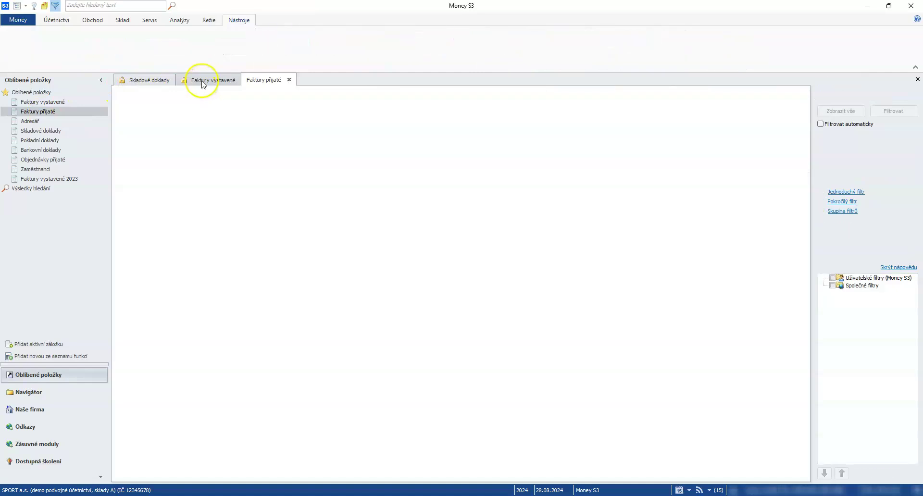
right_click(162, 81)
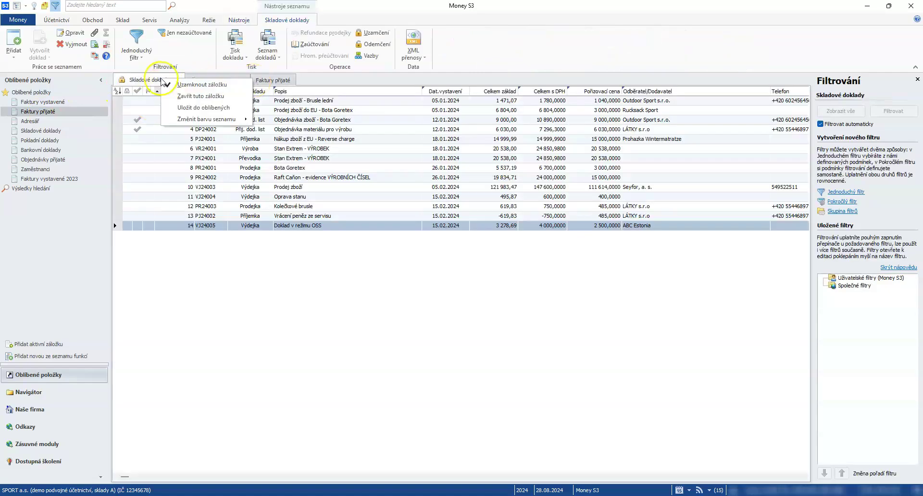
mouse_move(188, 122)
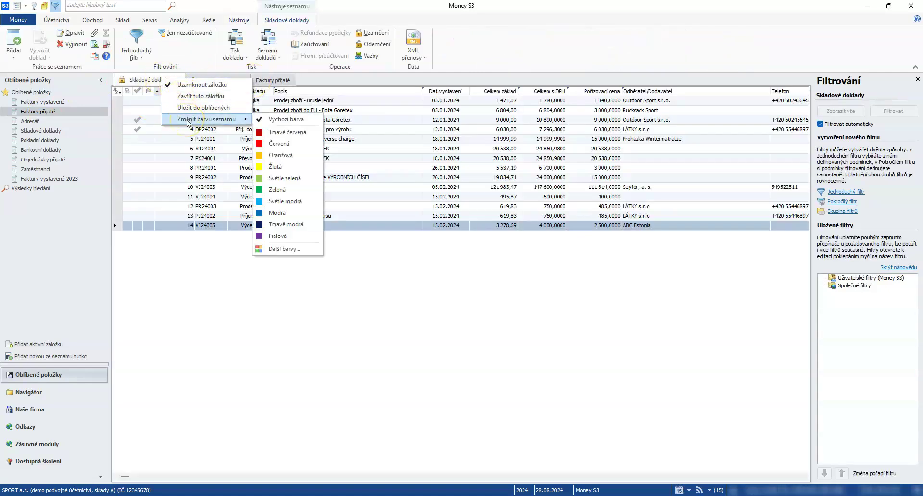
click(287, 132)
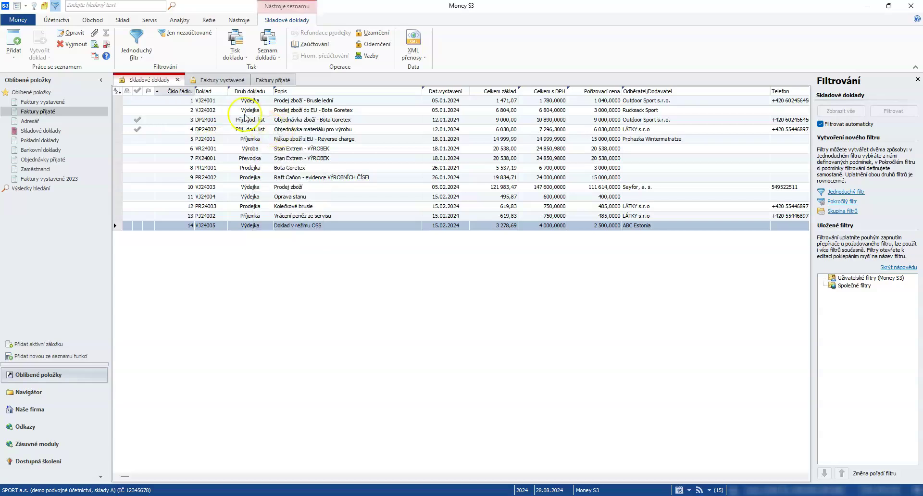
right_click(209, 80)
mouse_move(231, 120)
click(326, 157)
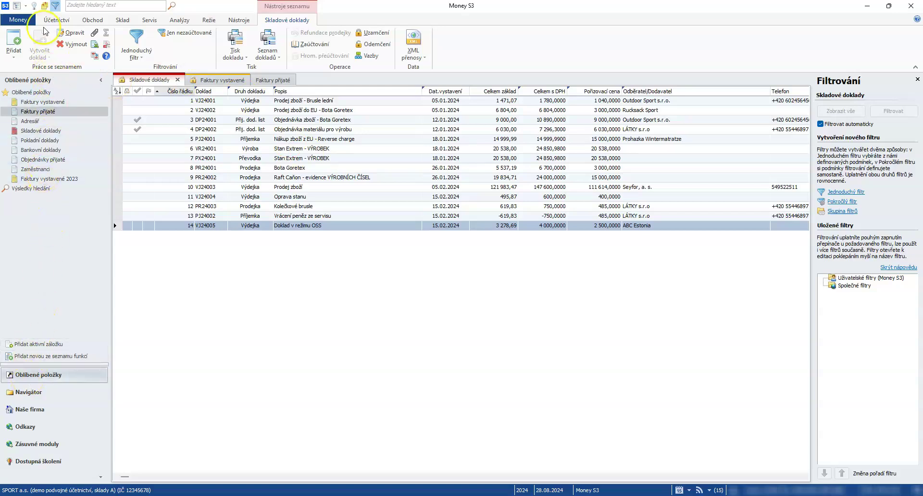
- Collapse and hide the left navigation panel and close the Filtrování panel
click(17, 8)
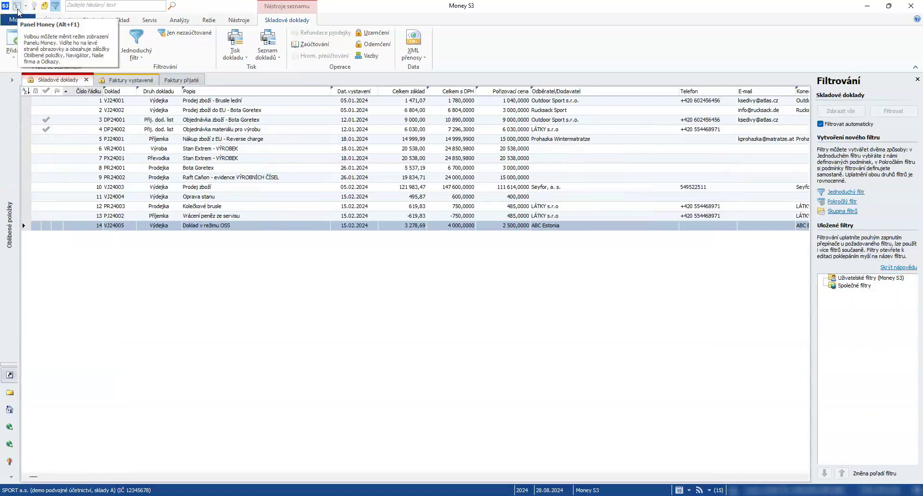
click(18, 9)
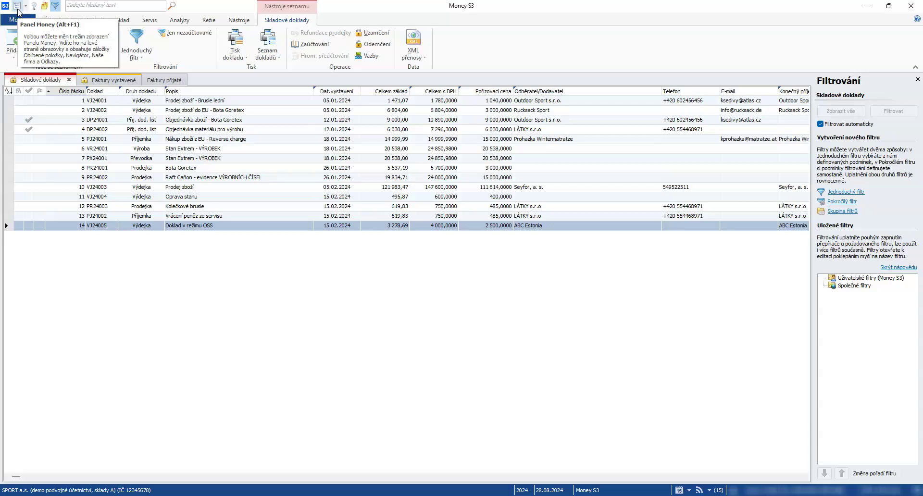
click(17, 6)
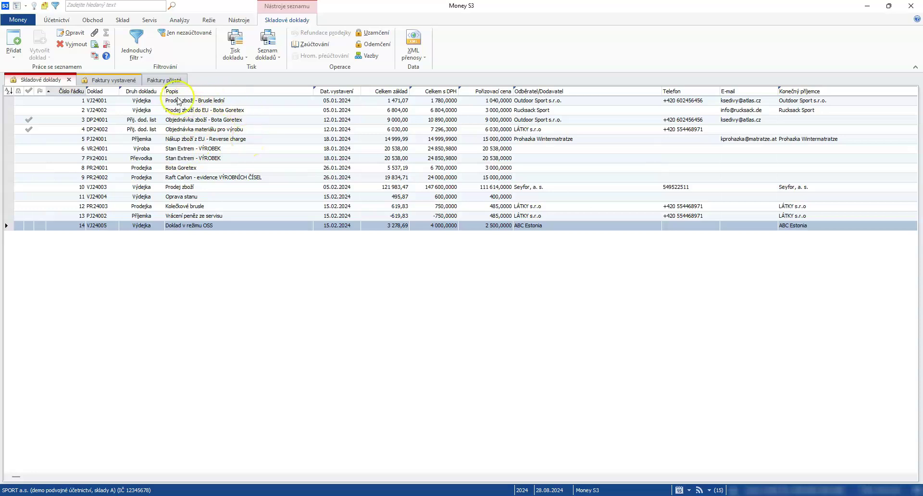
- Remove the Číslo řádku column from the Skladové doklady list
mouse_move(197, 94)
mouse_down()
mouse_move(457, 93)
mouse_move(192, 97)
mouse_up()
right_click(69, 95)
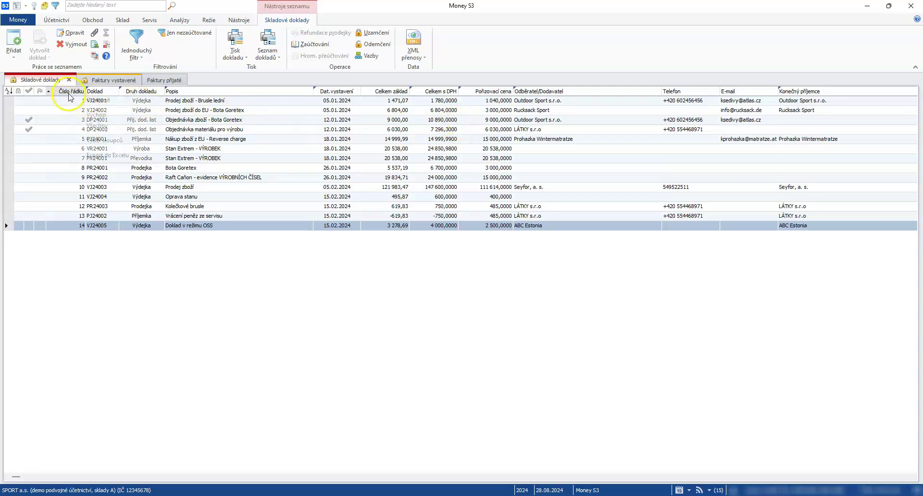
click(82, 103)
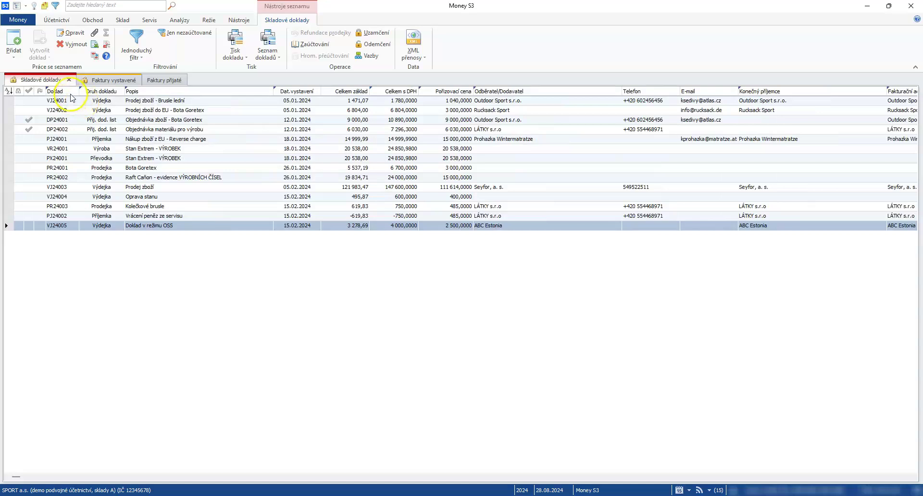
- In Výběr sloupců, search 'stře', add Středisko, place it after Dat.vystavení, and confirm
right_click(71, 94)
click(87, 142)
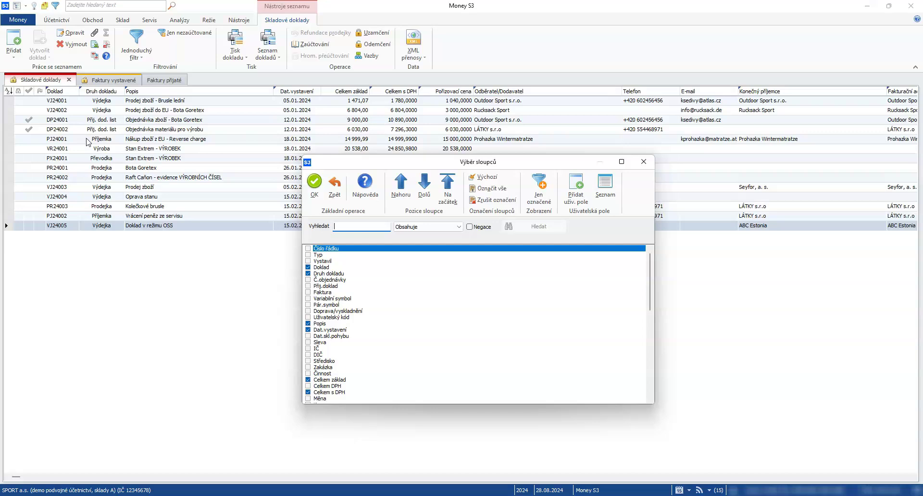
scroll(315, 284, down, 5)
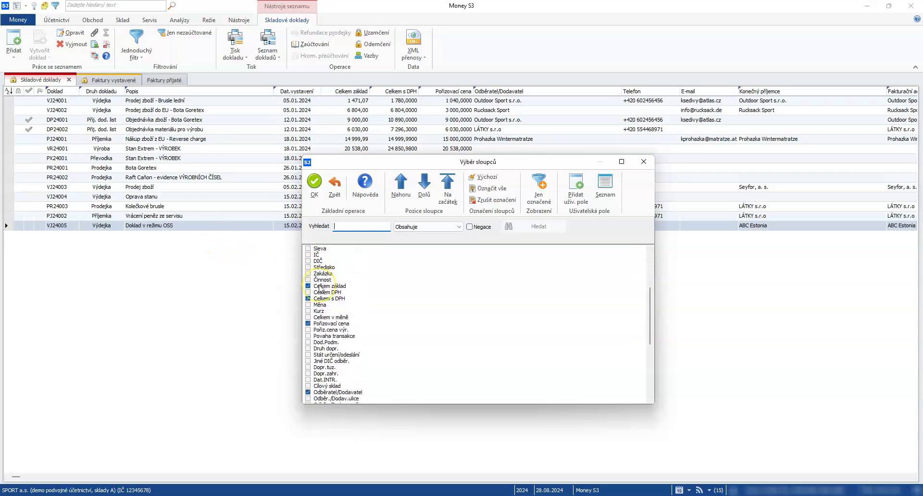
scroll(320, 288, up, 5)
click(339, 249)
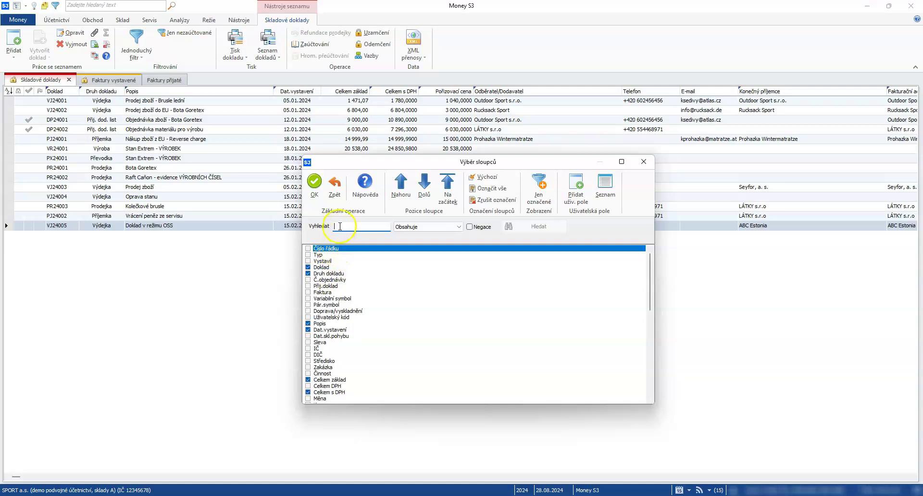
text(stře)
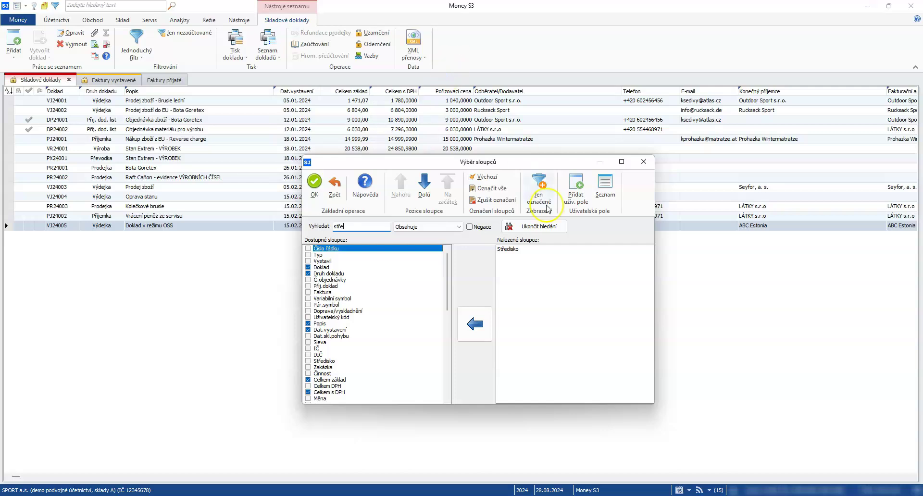
double_click(523, 253)
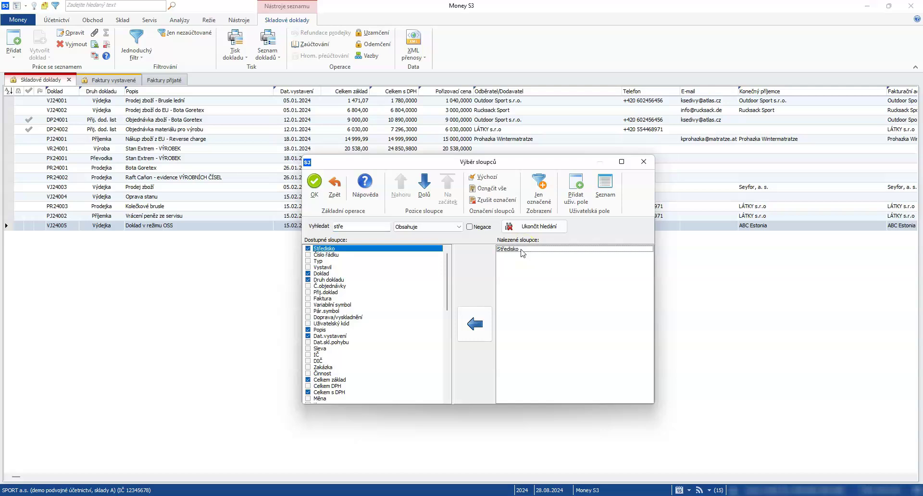
click(349, 249)
click(424, 190)
click(349, 250)
drag(349, 250, 350, 348)
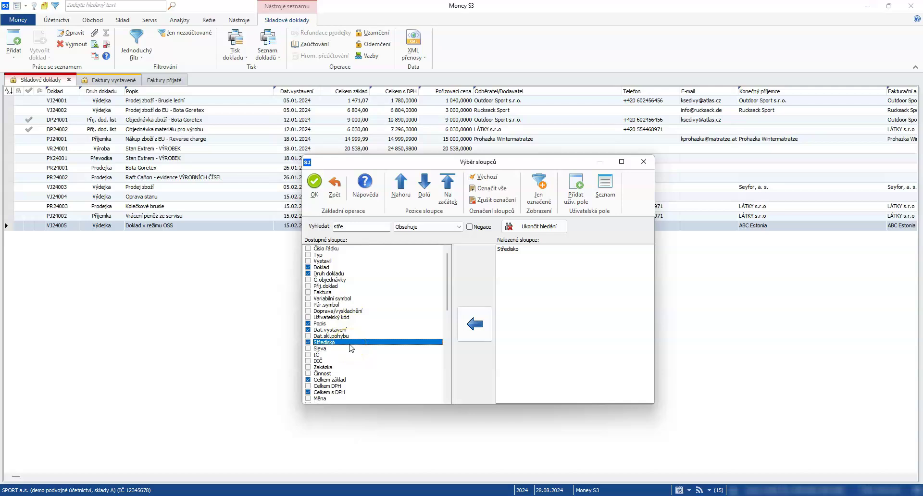
click(315, 186)
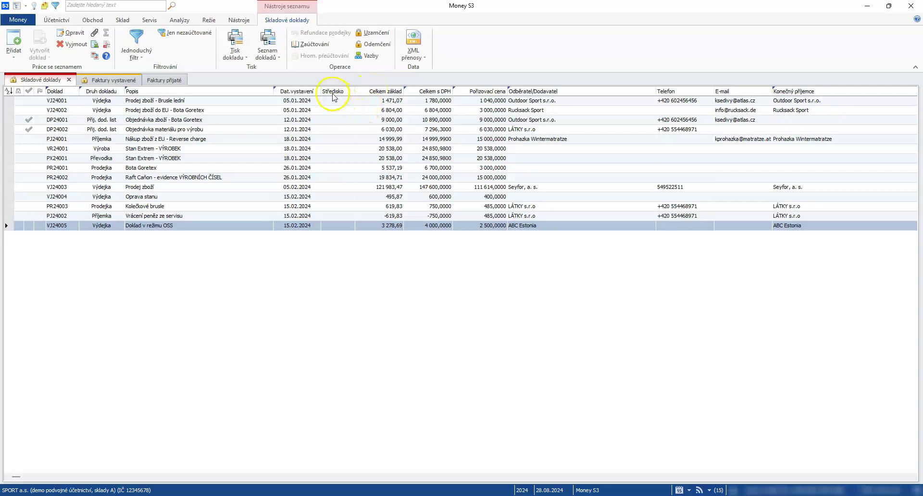
- Move Středisko next to E-mail, then re-save document VJ24005, confirming the warning
mouse_move(333, 97)
mouse_down()
mouse_move(587, 111)
mouse_move(716, 99)
mouse_move(719, 107)
mouse_up()
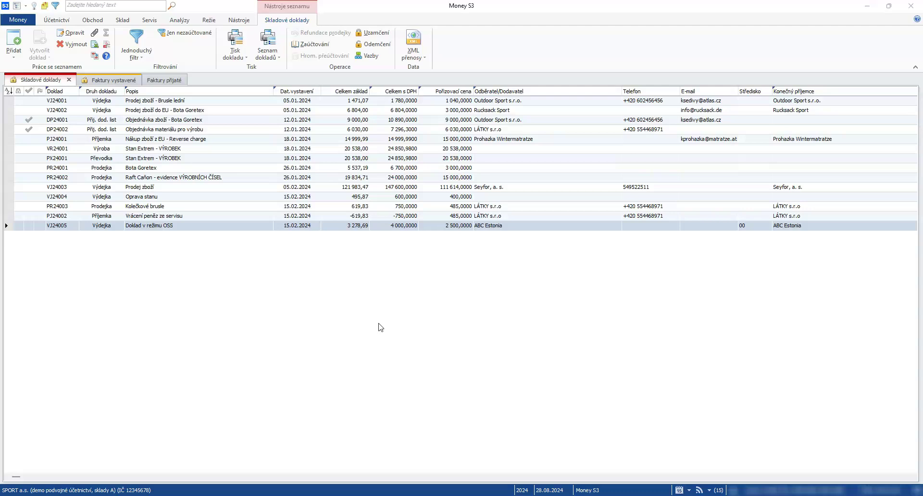
double_click(171, 226)
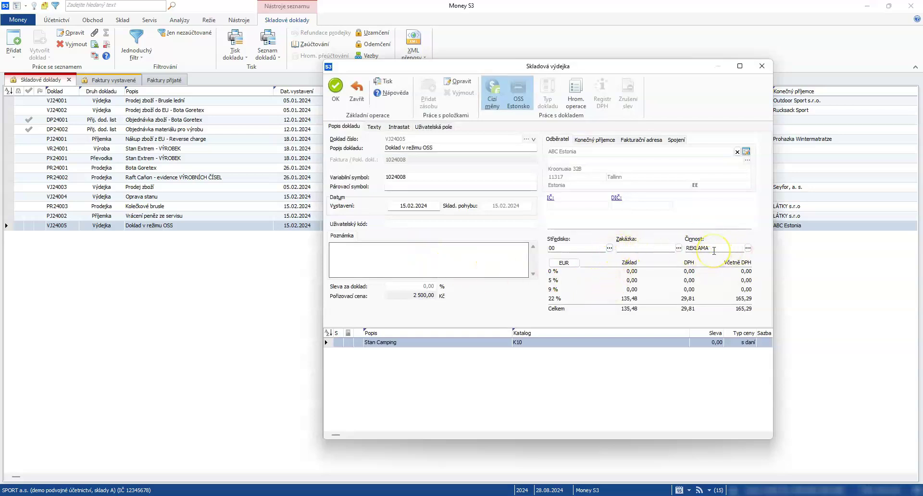
click(337, 92)
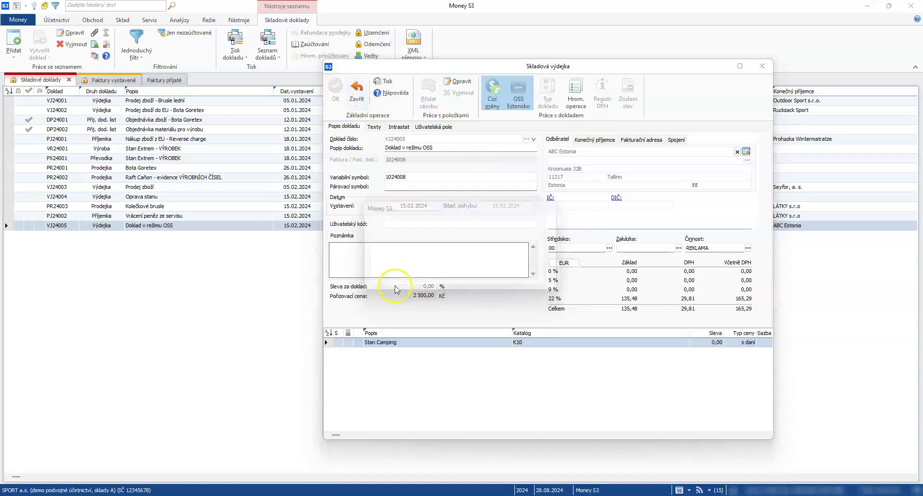
click(593, 280)
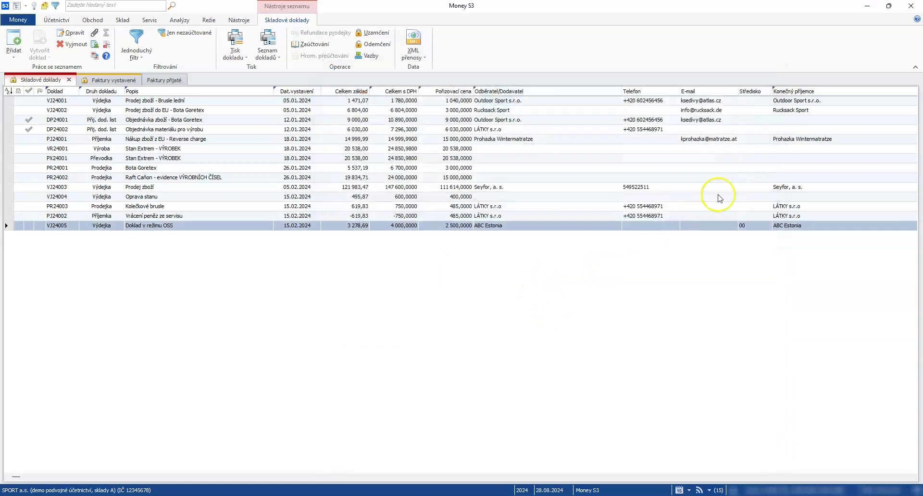
- Add the Činnost and Zakázka columns through Výběr sloupců
right_click(754, 96)
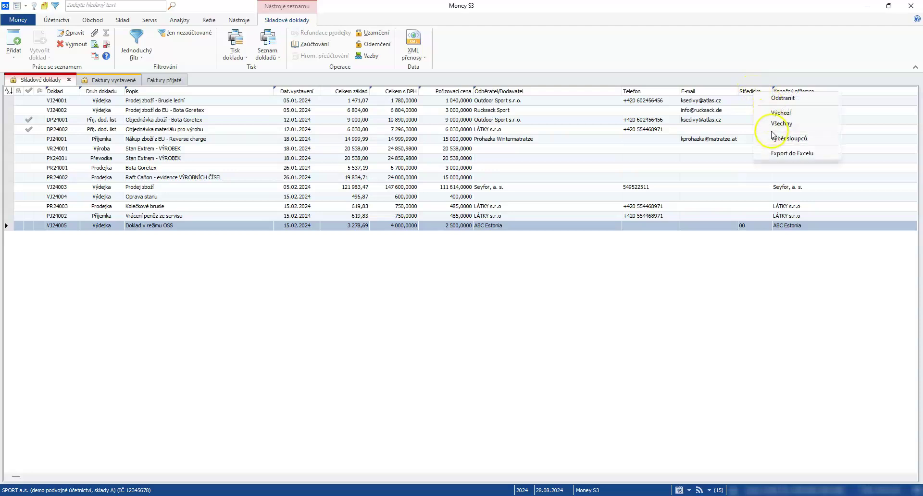
click(789, 138)
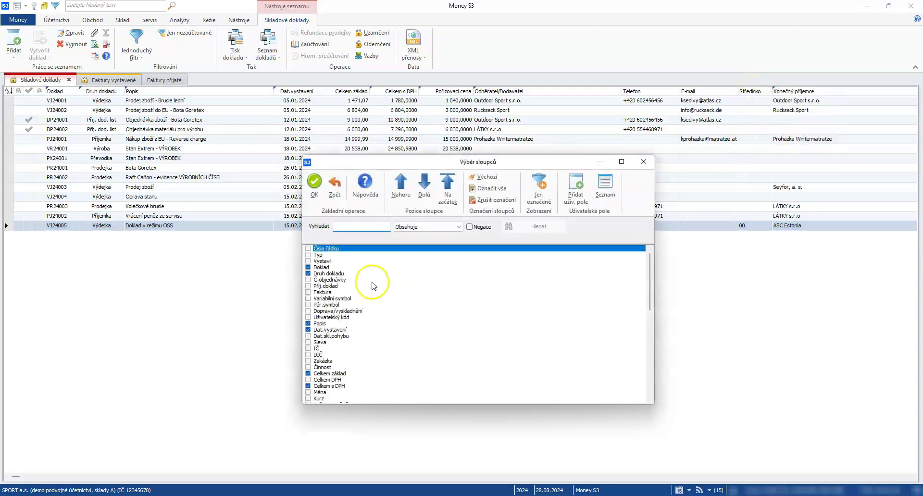
click(309, 367)
click(308, 361)
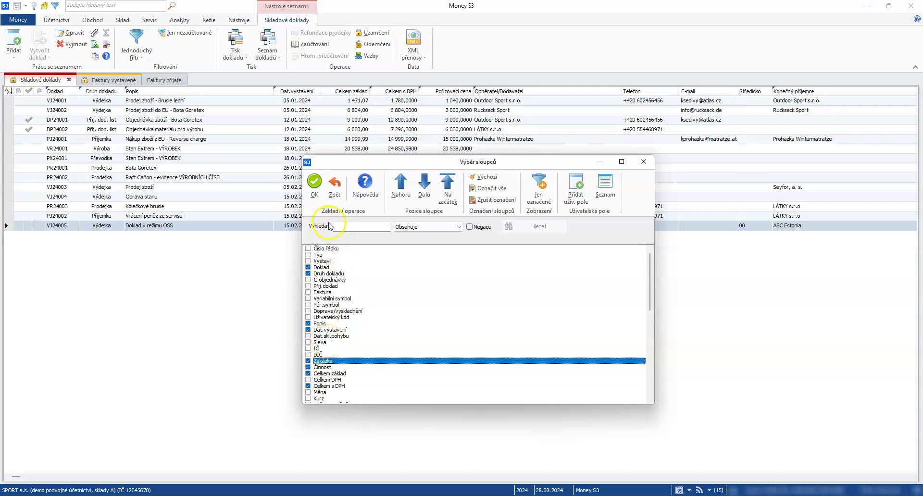
click(315, 189)
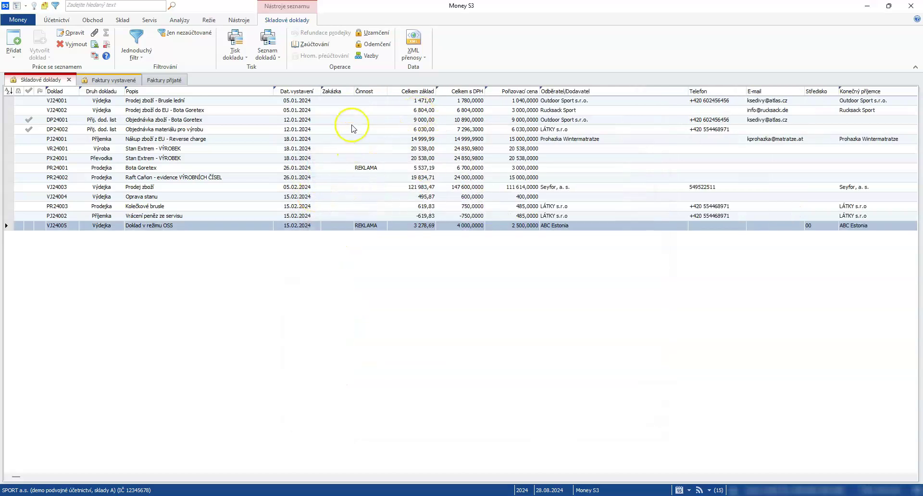
- Move Středisko beside Činnost, narrow Odběratel/Dodavatel, and reselect document VJ24005
drag(805, 91, 422, 119)
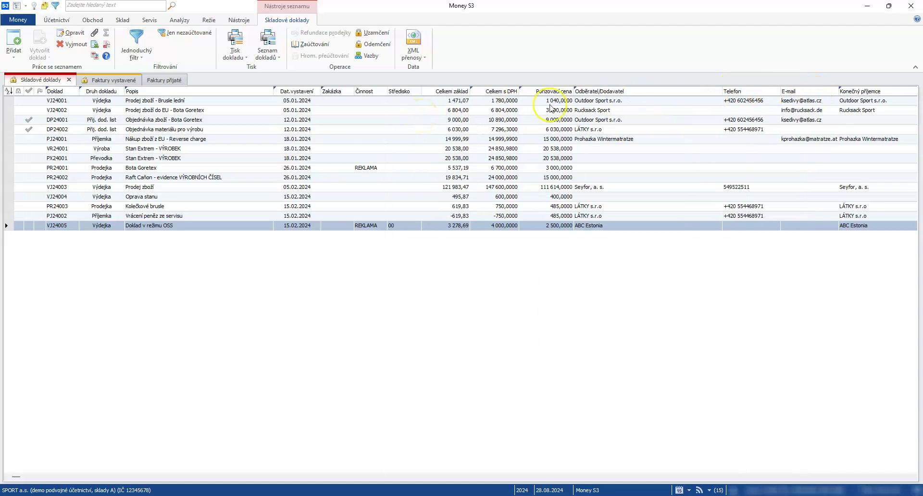
drag(721, 90, 652, 111)
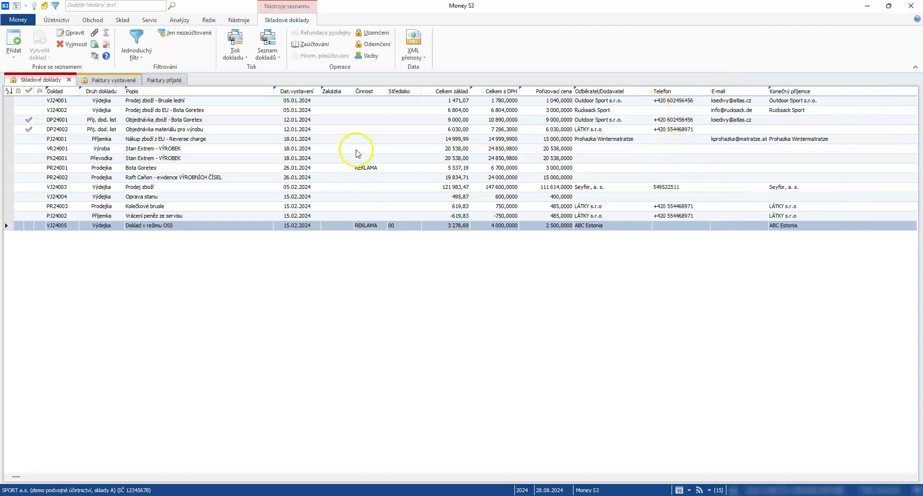
click(331, 168)
click(360, 228)
click(392, 227)
- Apply a Jednoduchý filtr with činnost from REKLAMA to REKLAMA, then switch it off
click(151, 41)
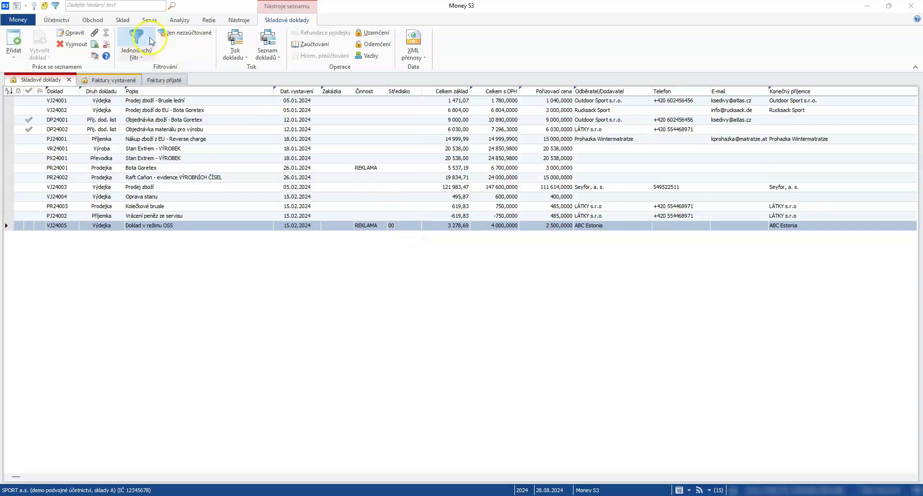
click(308, 362)
click(307, 362)
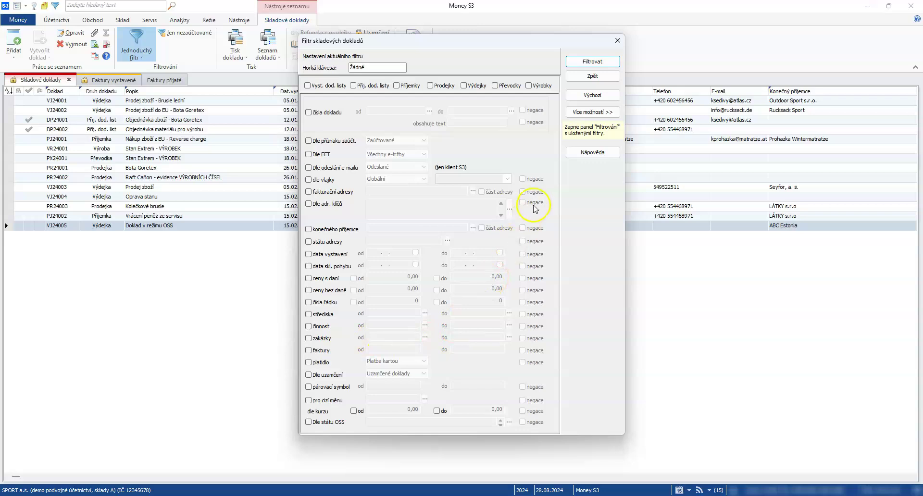
click(308, 326)
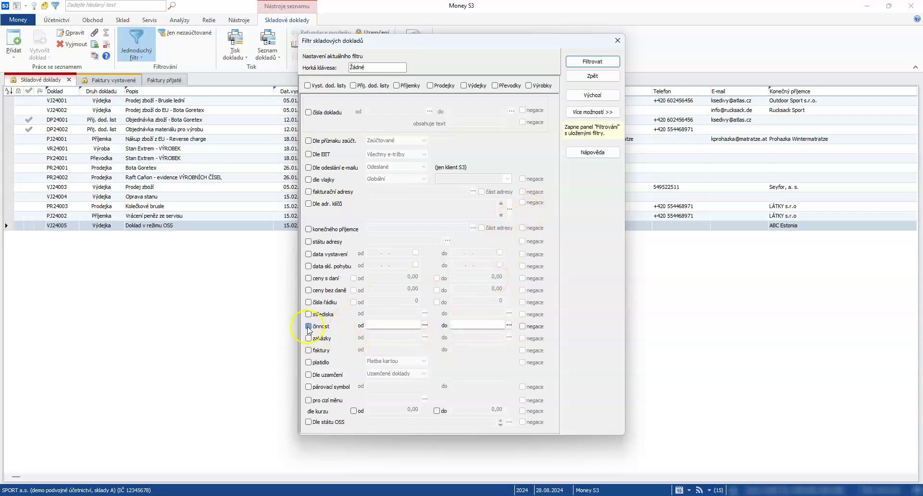
click(425, 325)
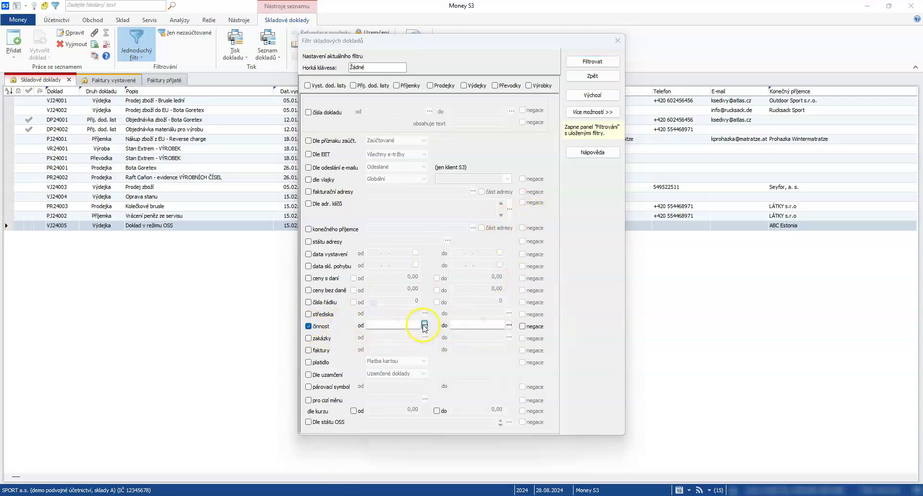
double_click(407, 370)
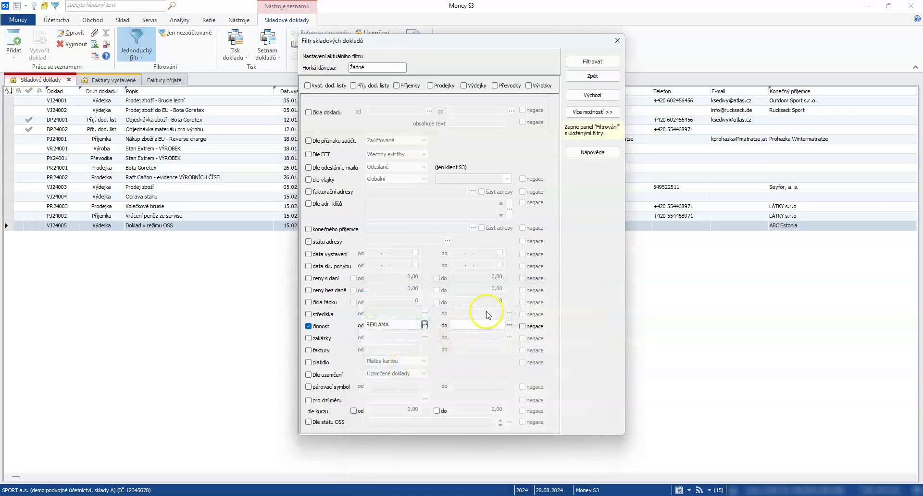
click(508, 325)
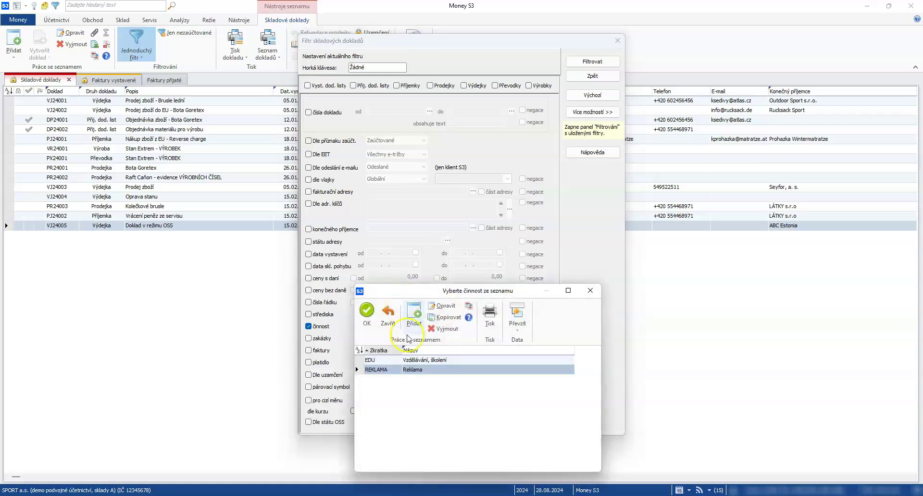
double_click(412, 370)
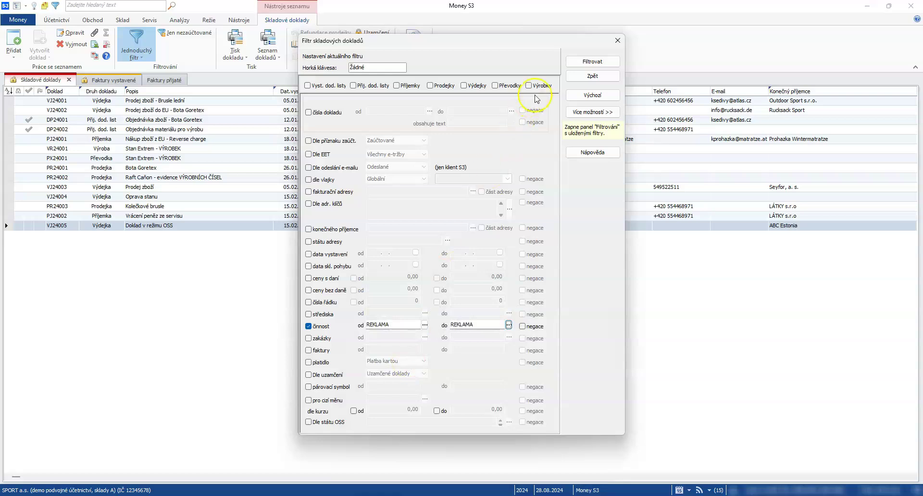
click(590, 62)
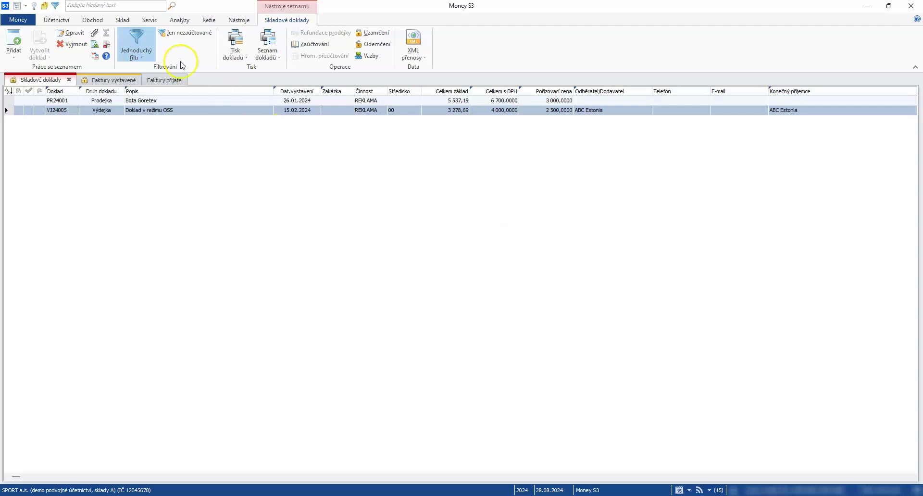
click(136, 42)
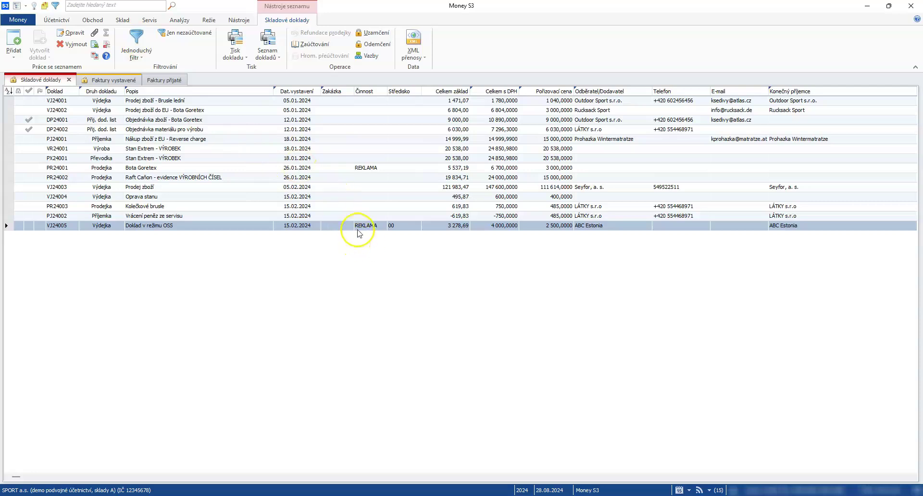
- Add issue dates 01.02.2024–28.02.2024 to the REKLAMA filter, apply it, then cancel it
click(137, 42)
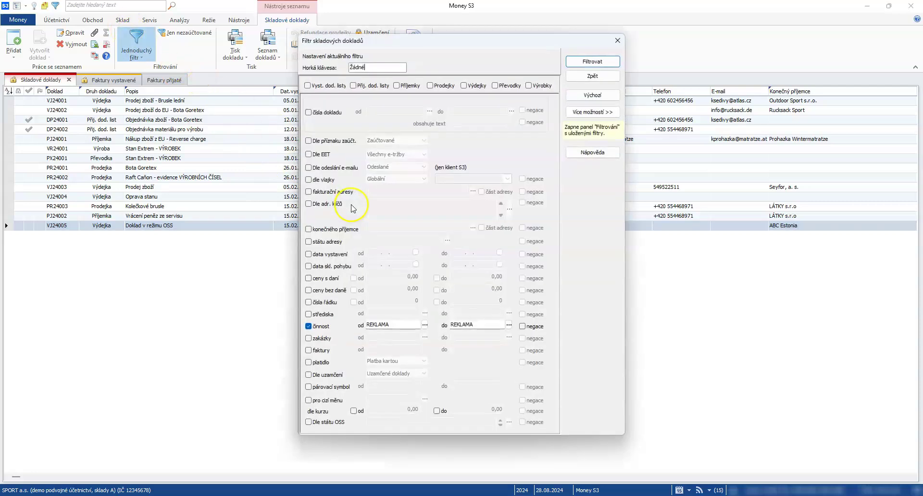
drag(346, 46, 530, 57)
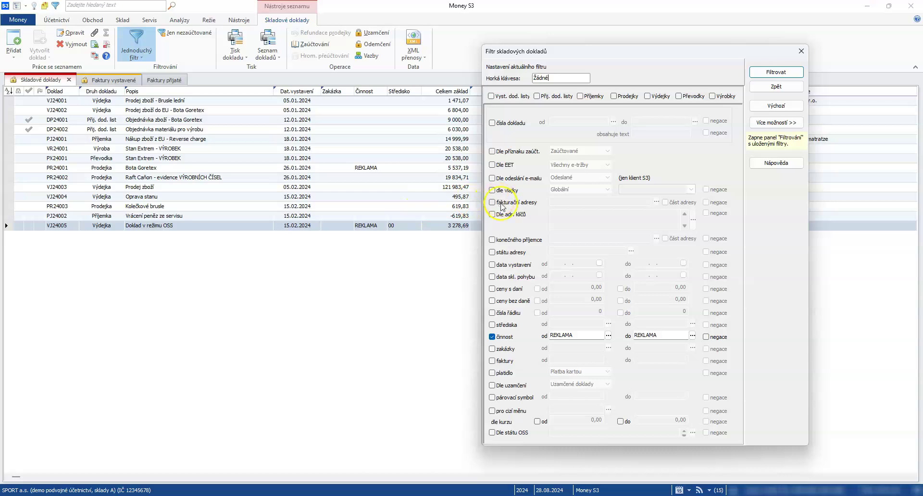
click(495, 267)
click(567, 262)
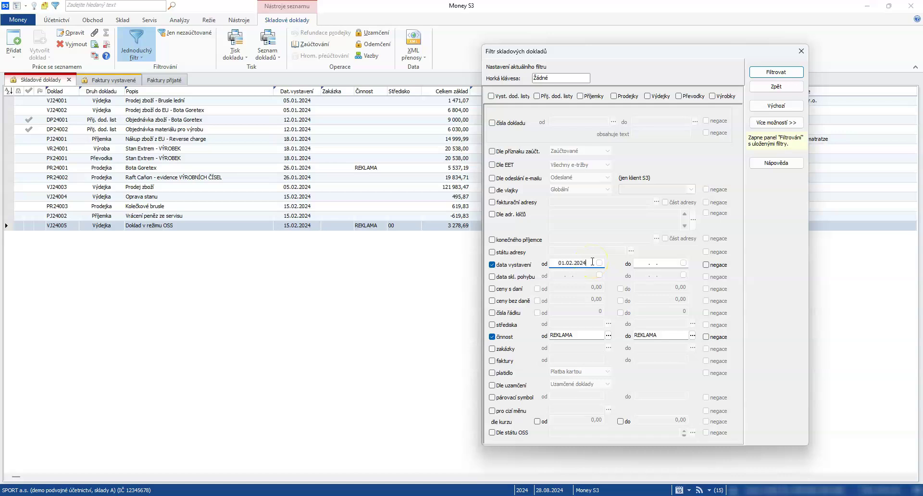
key(Tab)
text(28.02.202)
click(775, 74)
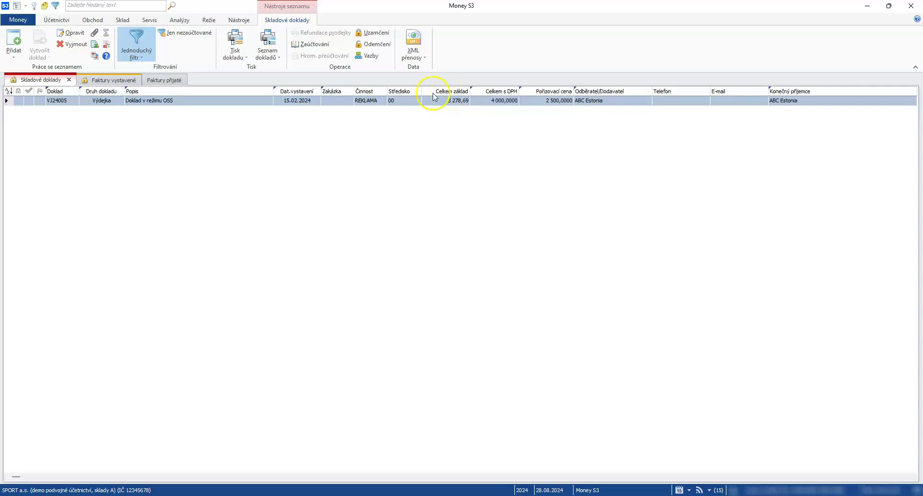
click(137, 39)
- Open the Filtrování panel via Více možností and bring up the Pokročilý filtr card
click(142, 40)
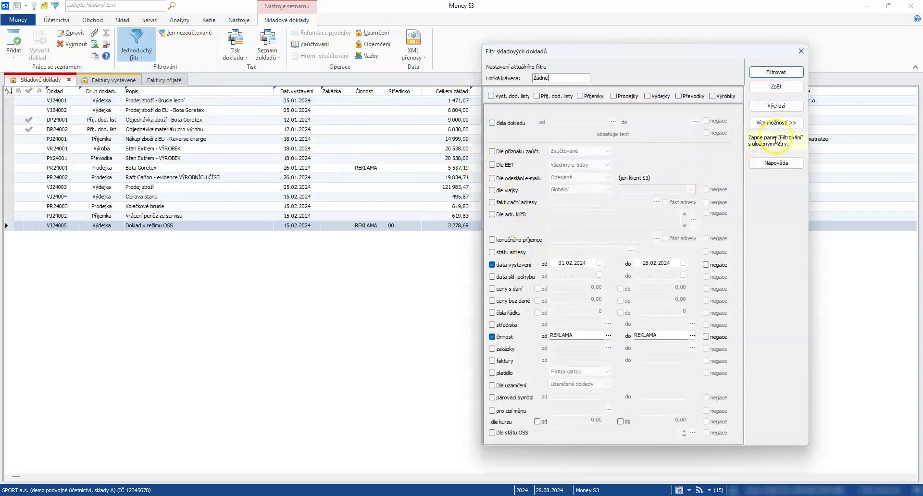
click(776, 124)
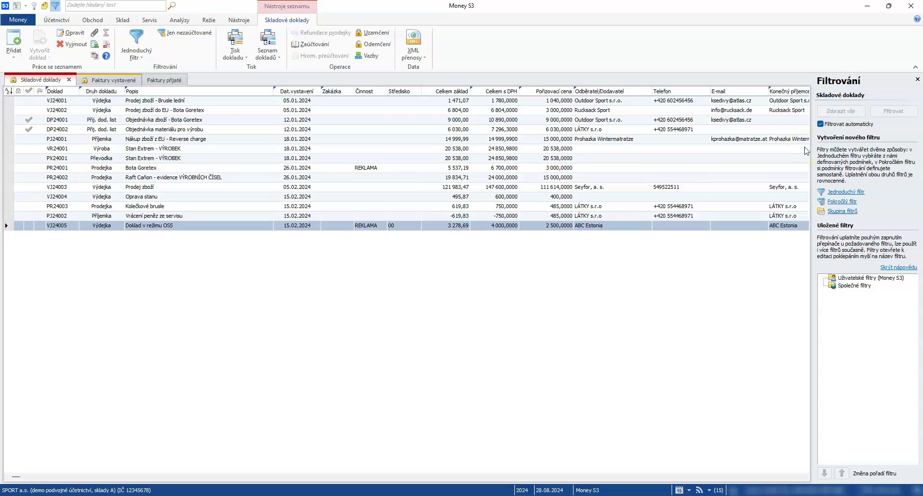
click(844, 202)
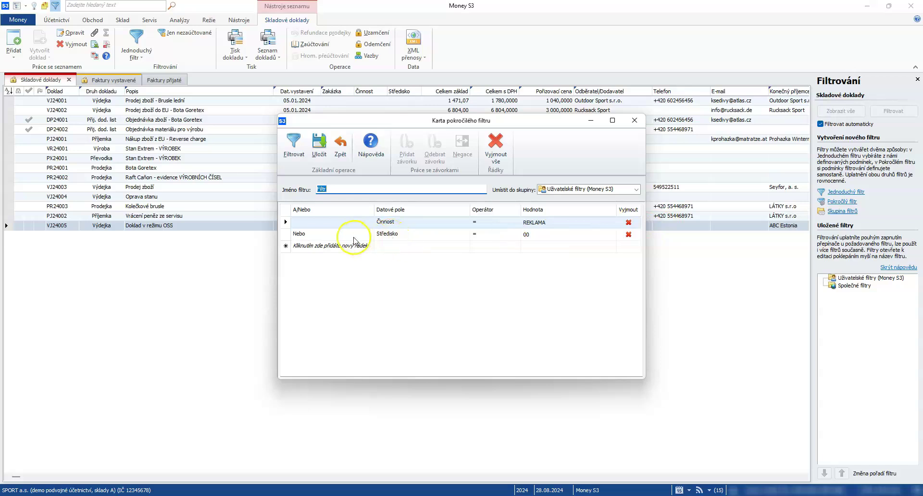
- Switch the Středisko 00 row from Nebo to A and filter, leaving only VJ24005
click(302, 235)
click(308, 246)
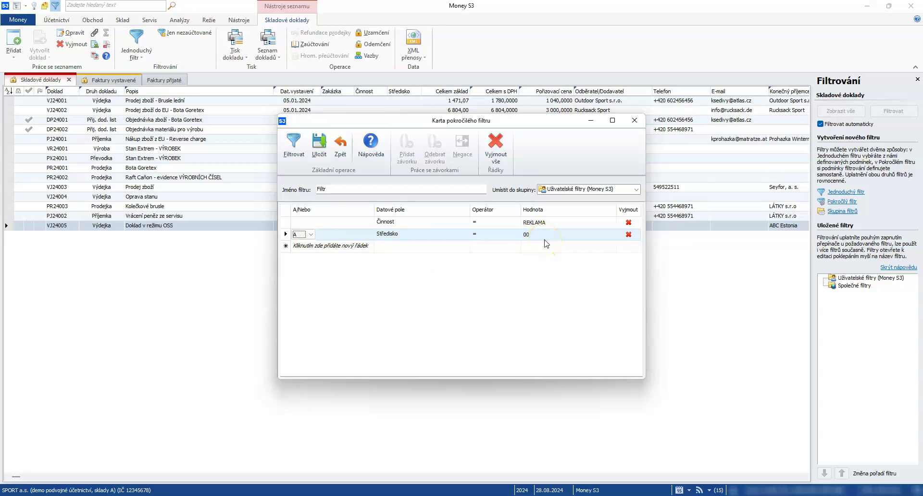
click(297, 151)
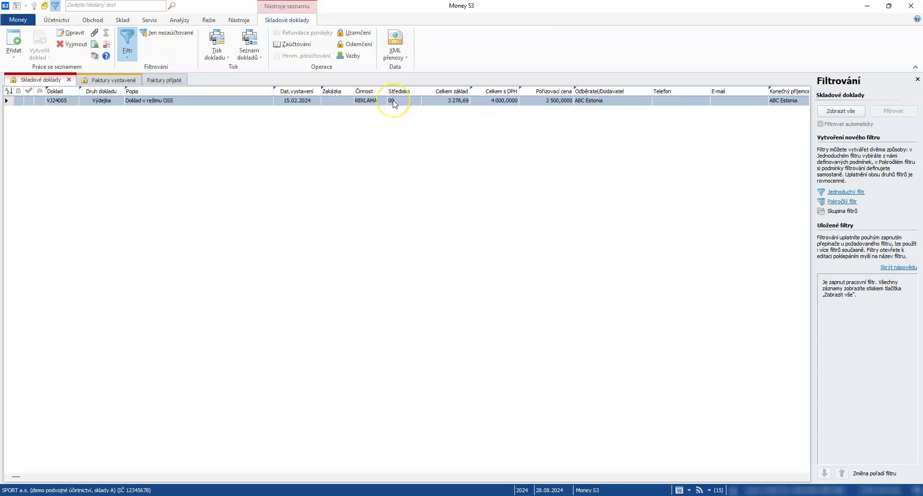
- Change the Středisko 00 row back to Nebo and filter, listing PR24001 and VJ24005
click(844, 202)
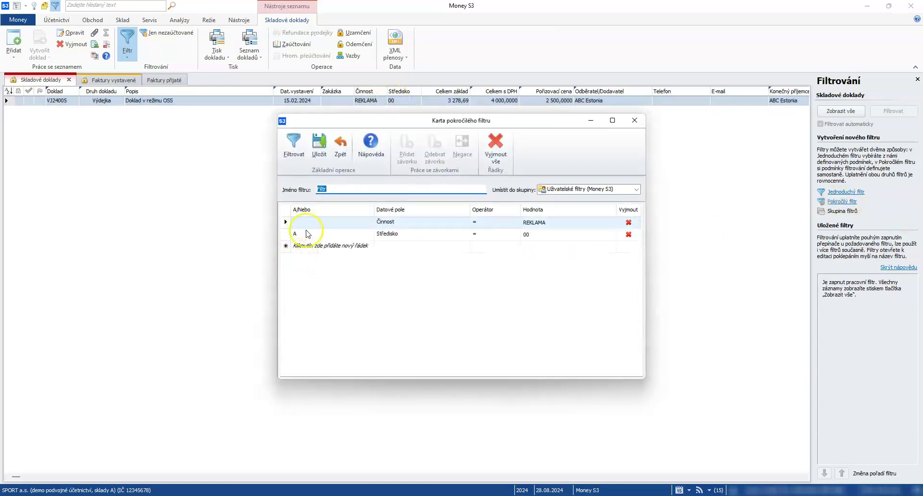
click(300, 234)
click(304, 235)
click(303, 236)
click(302, 251)
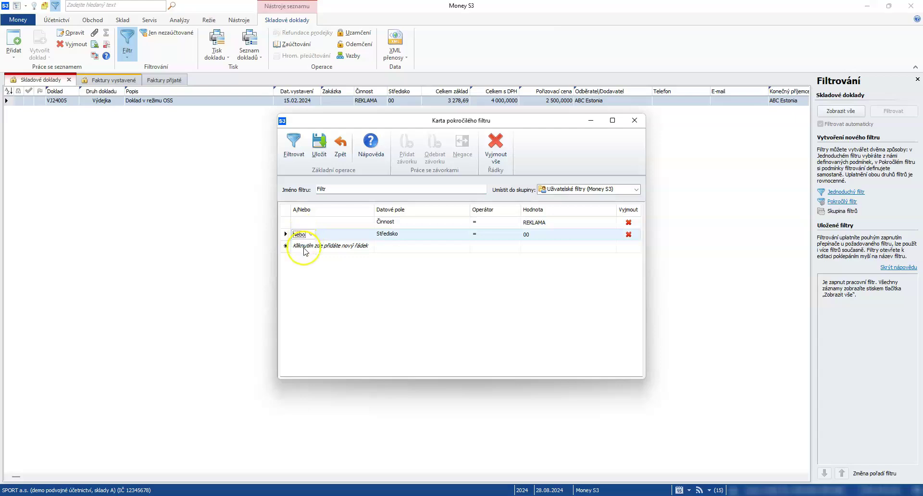
click(294, 144)
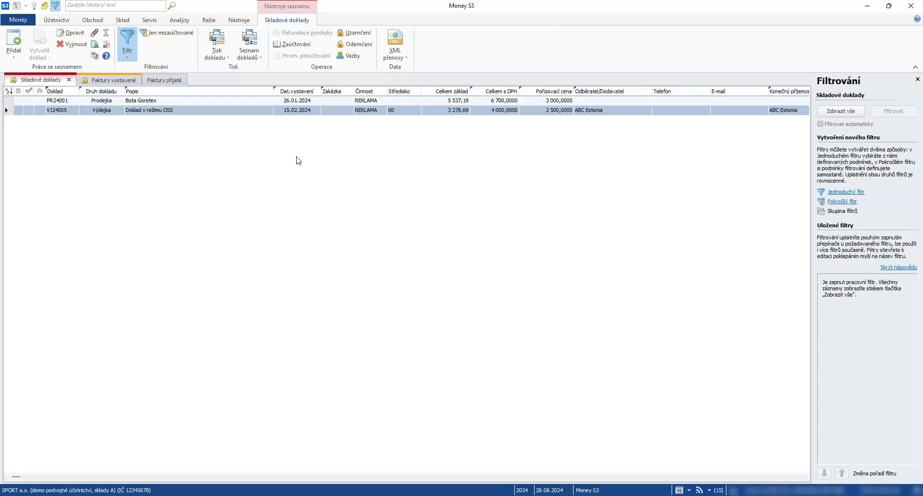
- Save the either-or filter as 'Středisko nebo činnost', then toggle it on and off in Uložené filtry
click(839, 203)
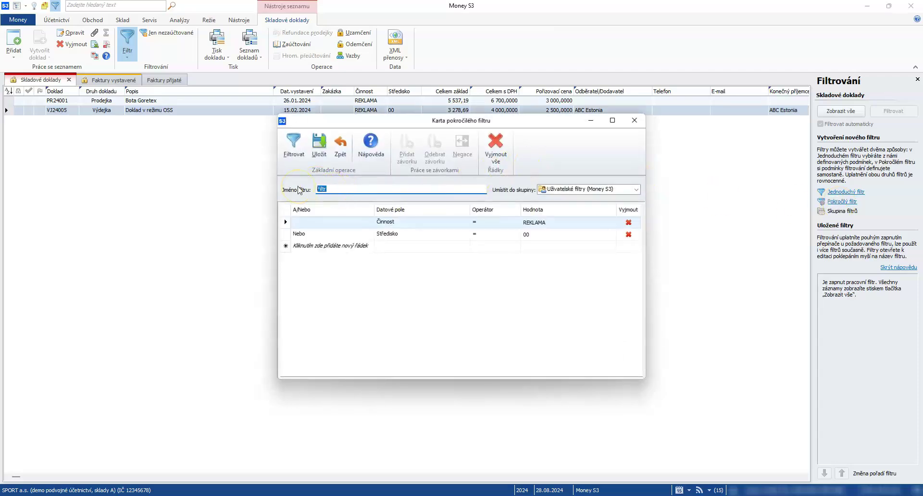
text(STŘedisk)
text(isko nebo)
text( činnost)
click(320, 148)
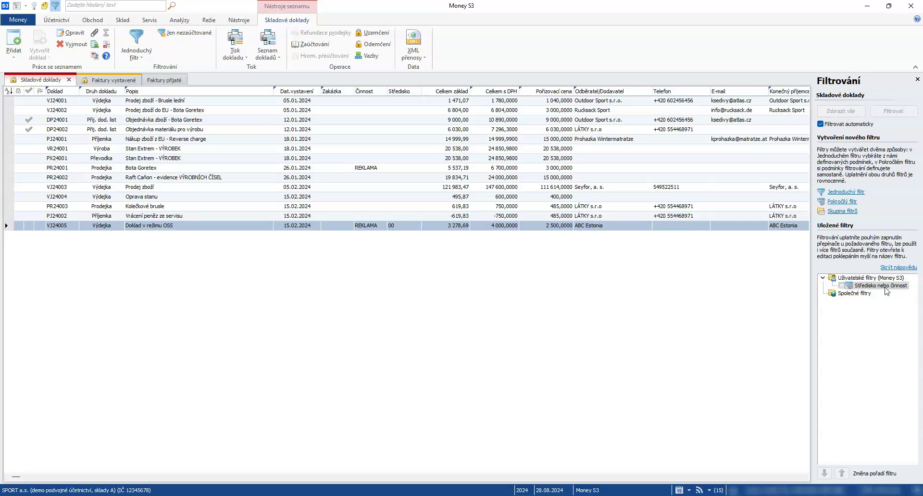
click(841, 285)
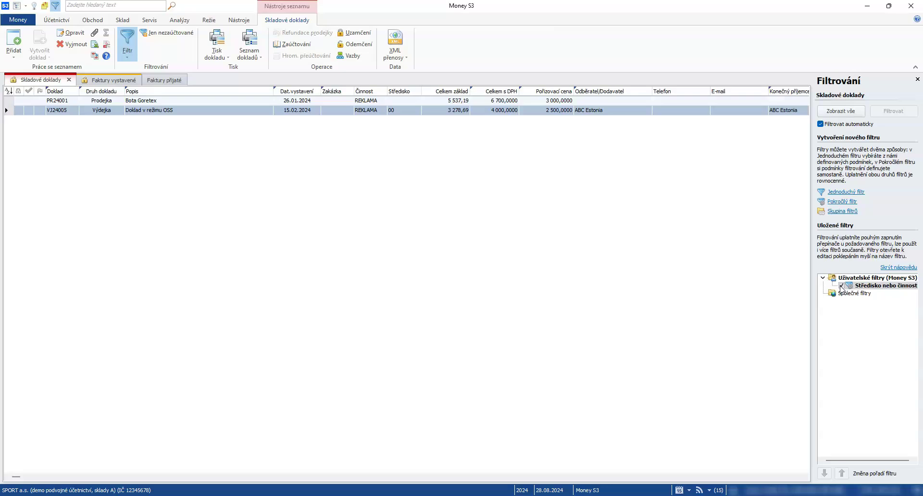
click(842, 285)
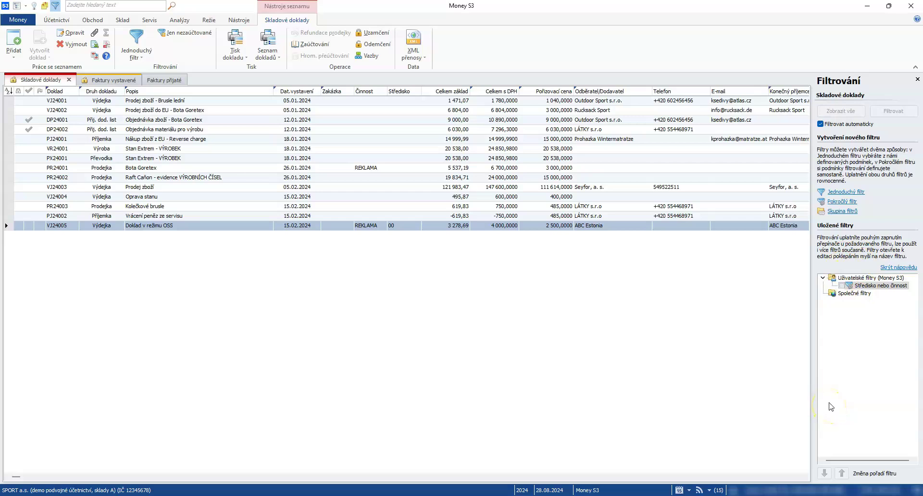
- Clear all conditions and filter by Popis Obsahuje 'zboží', leaving VJ24001, VJ24002, DP24001, PJ24001, VJ24003
click(850, 203)
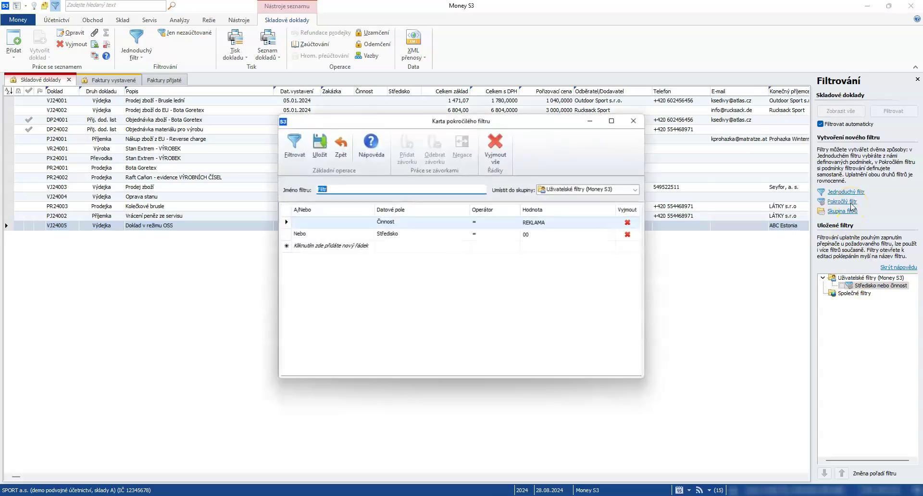
click(503, 148)
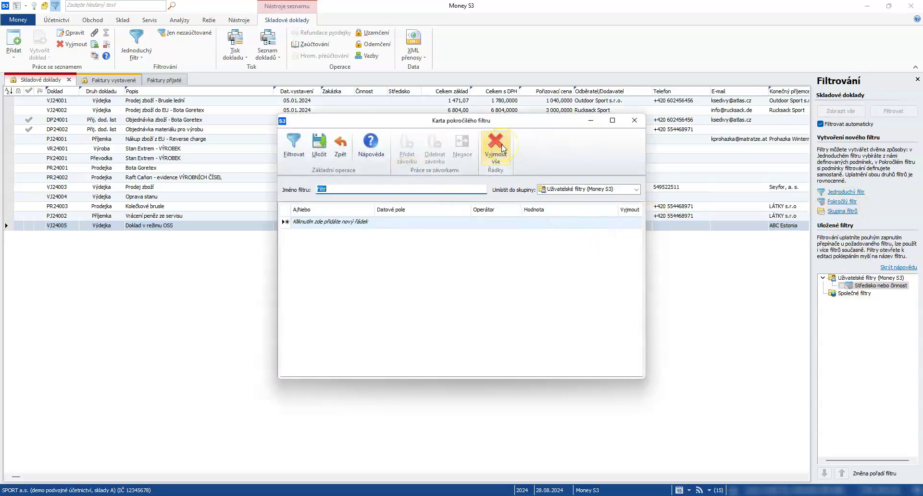
click(429, 224)
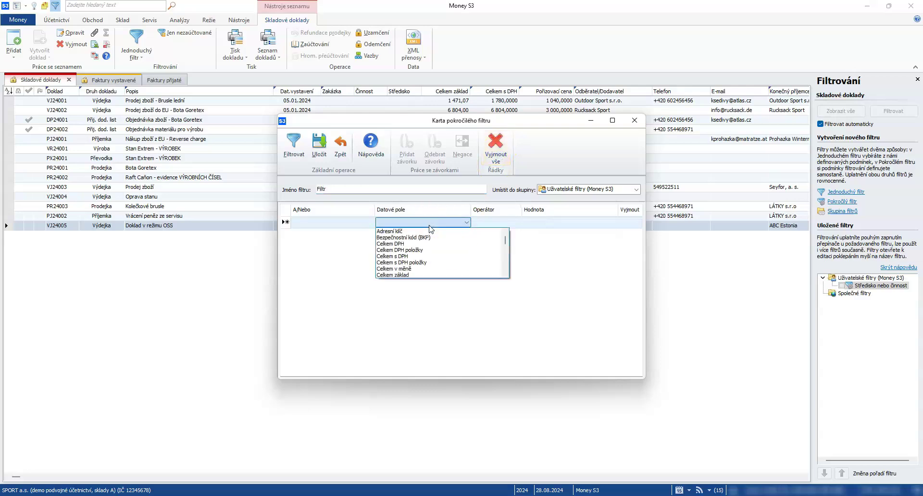
text(Popis)
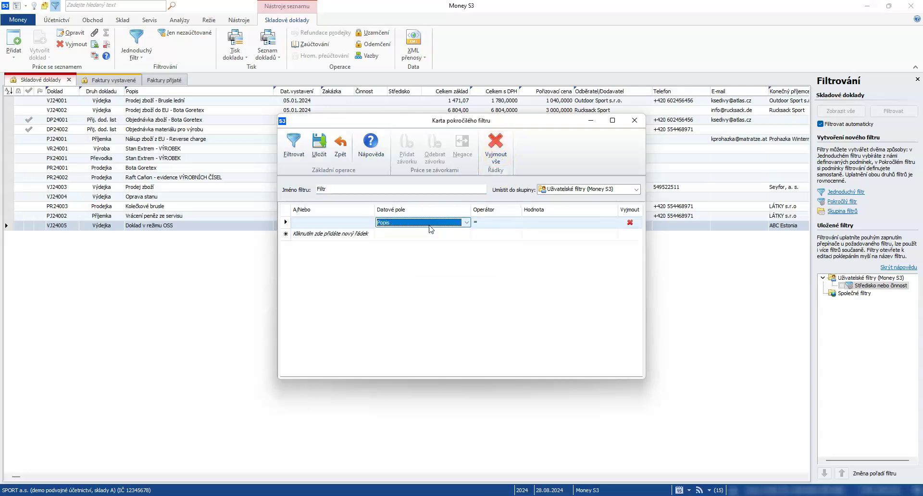
click(491, 223)
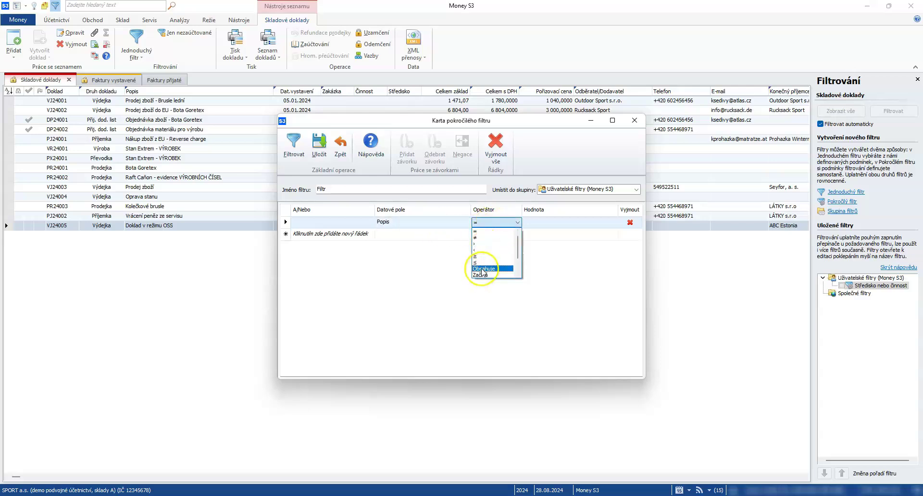
click(482, 271)
click(538, 224)
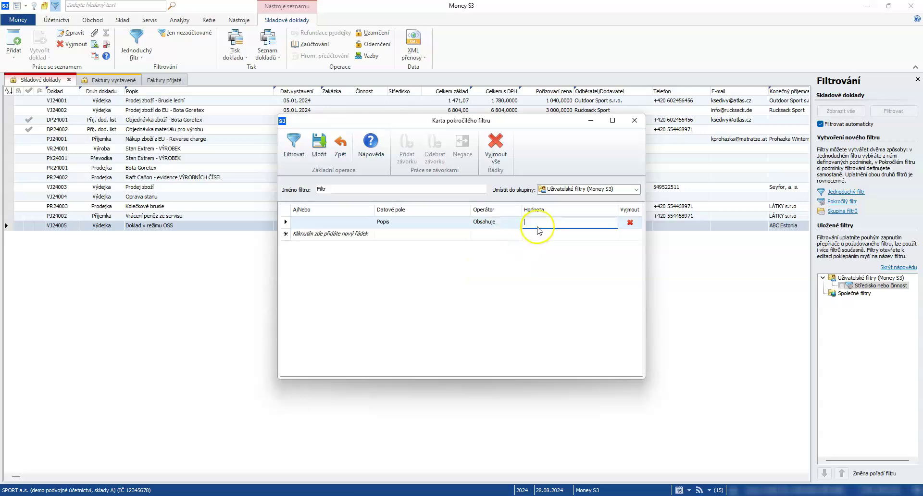
text(zboží)
click(513, 227)
click(290, 153)
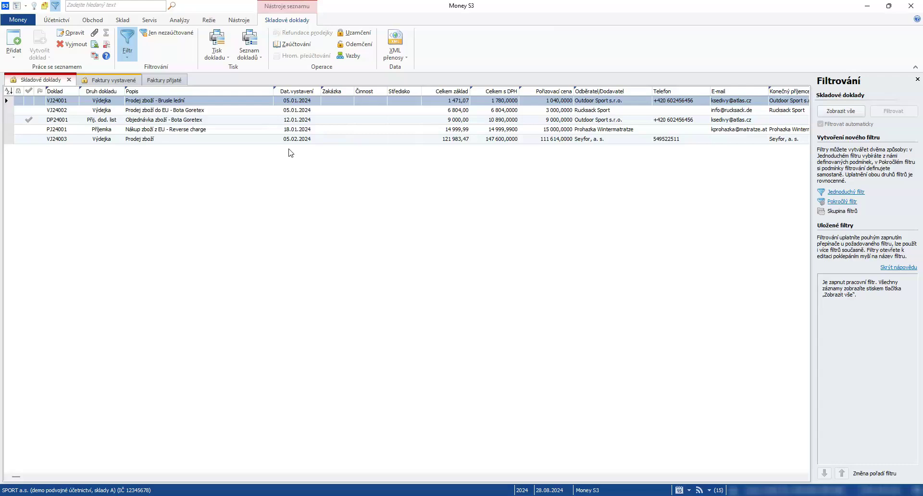
- Look at the Datum vystavení operators, leave the filter card unchanged, and switch filtering off
click(849, 204)
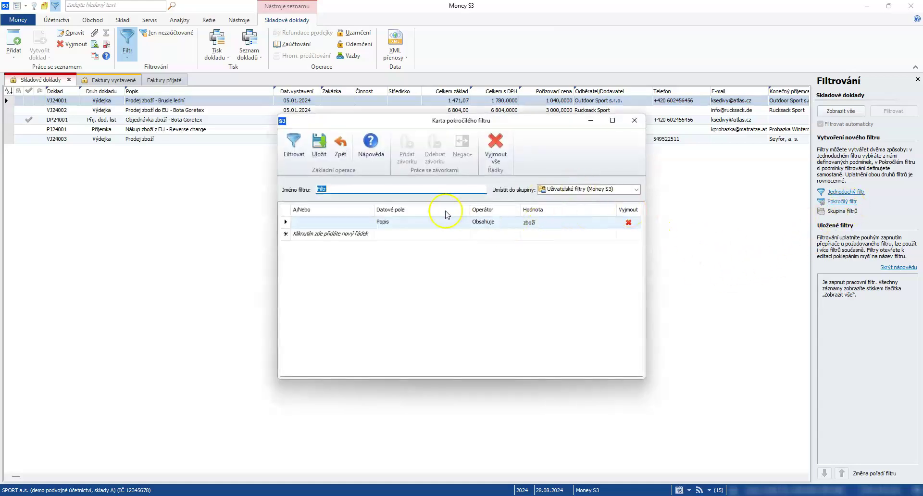
click(450, 223)
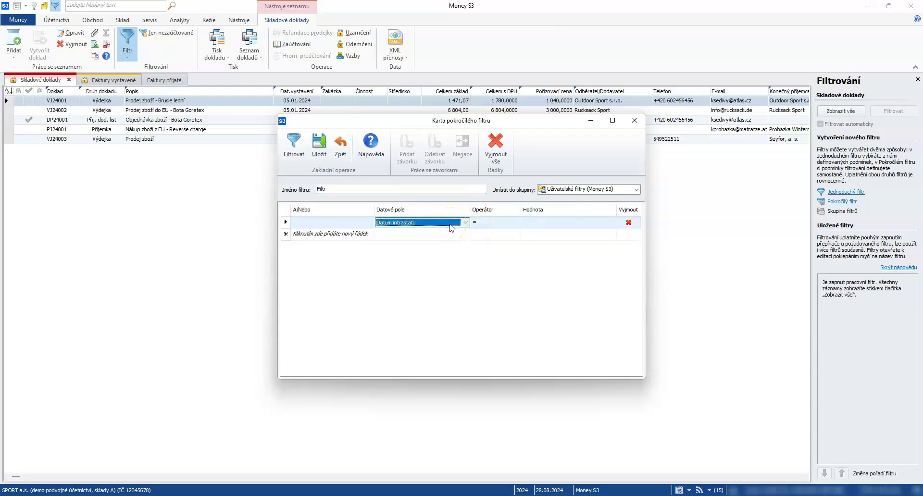
scroll(451, 228, down, 2)
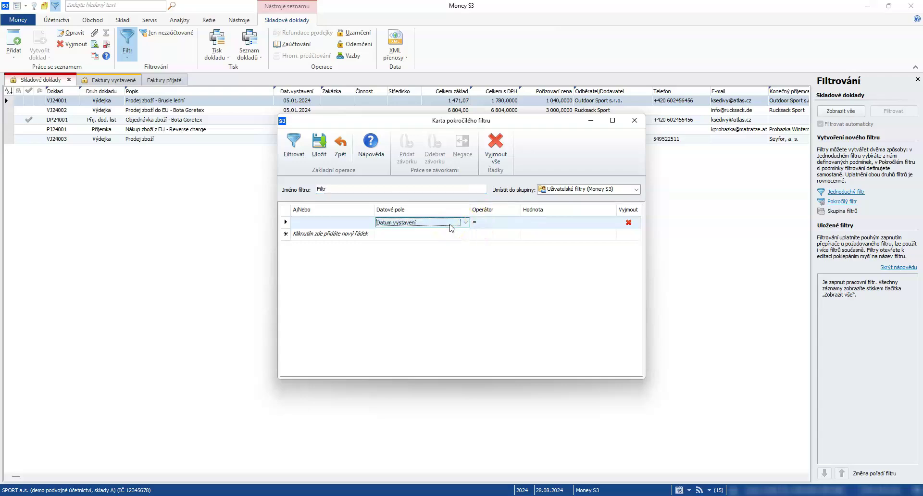
click(495, 224)
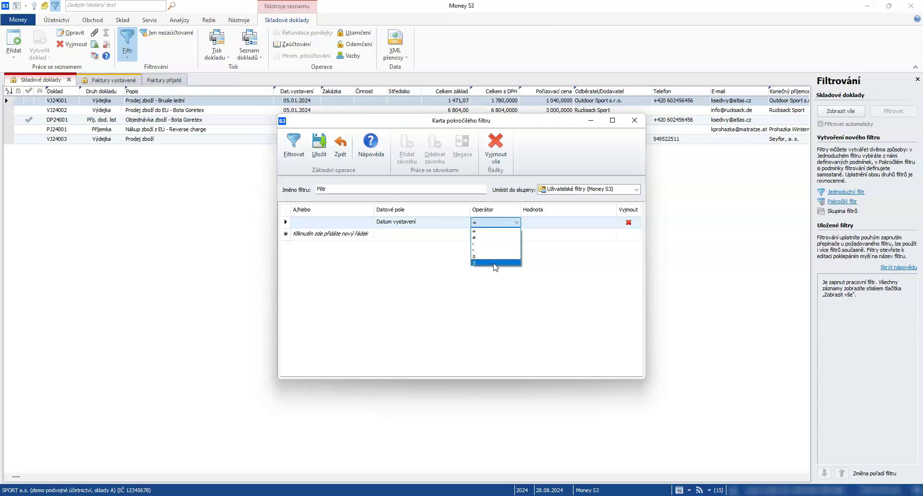
click(342, 146)
click(349, 149)
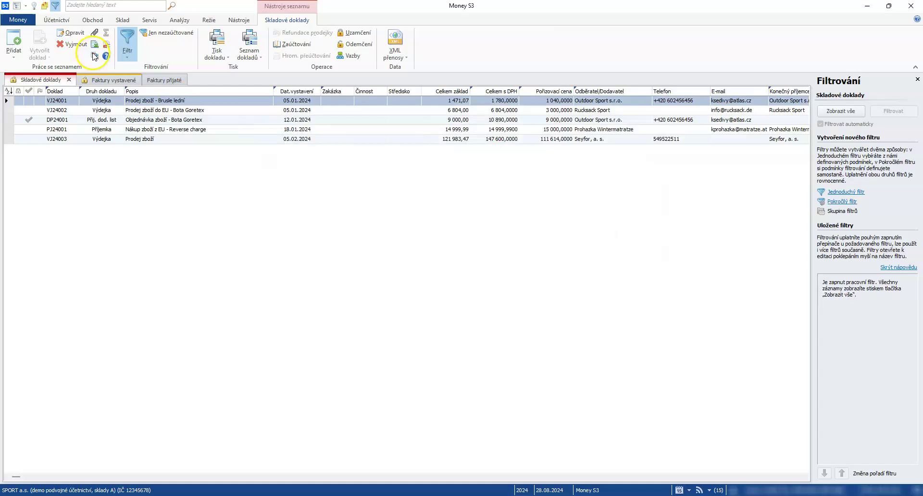
click(135, 35)
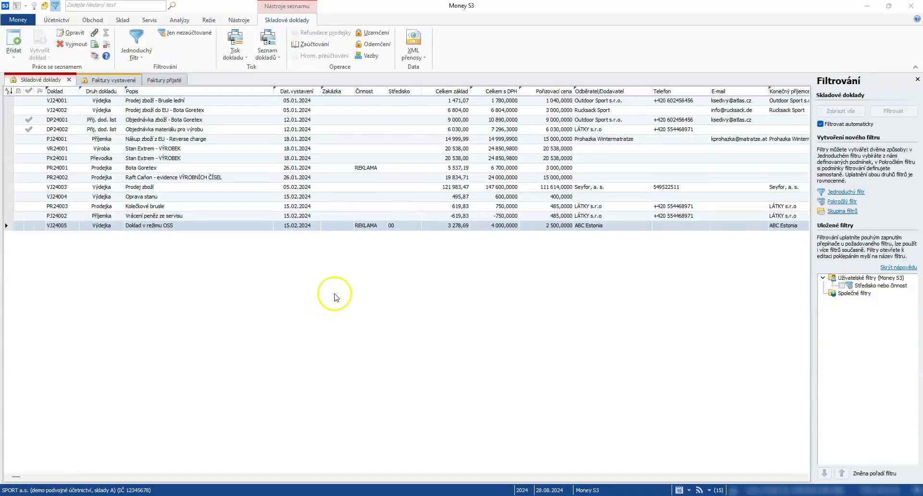
- Open Adresář, toggle the groups and details panels, and show the Osoby contacts below the companies
click(917, 79)
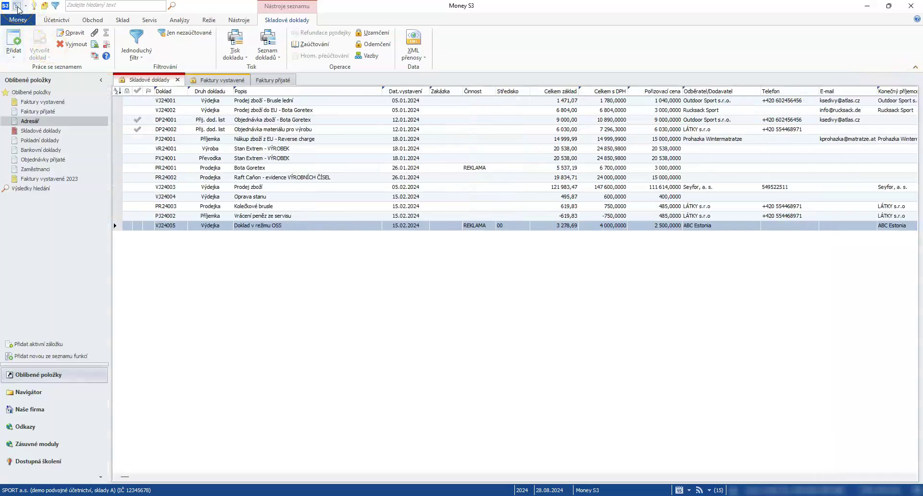
click(36, 123)
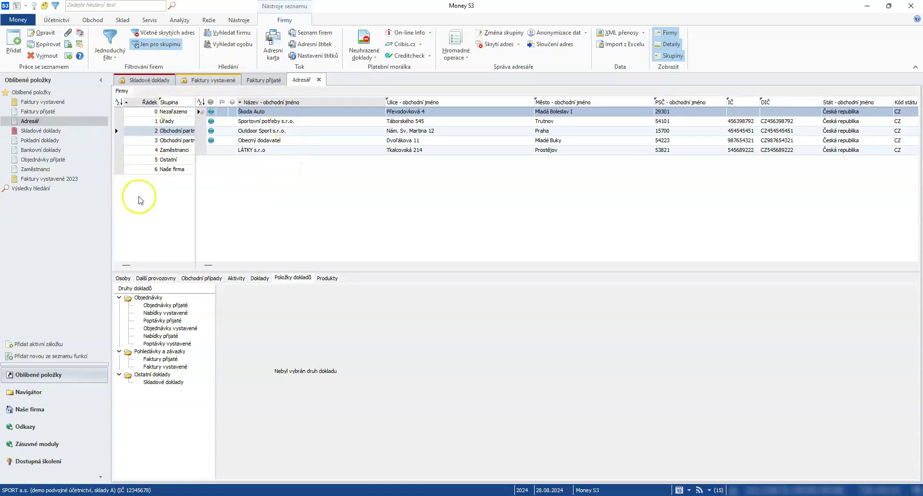
click(672, 55)
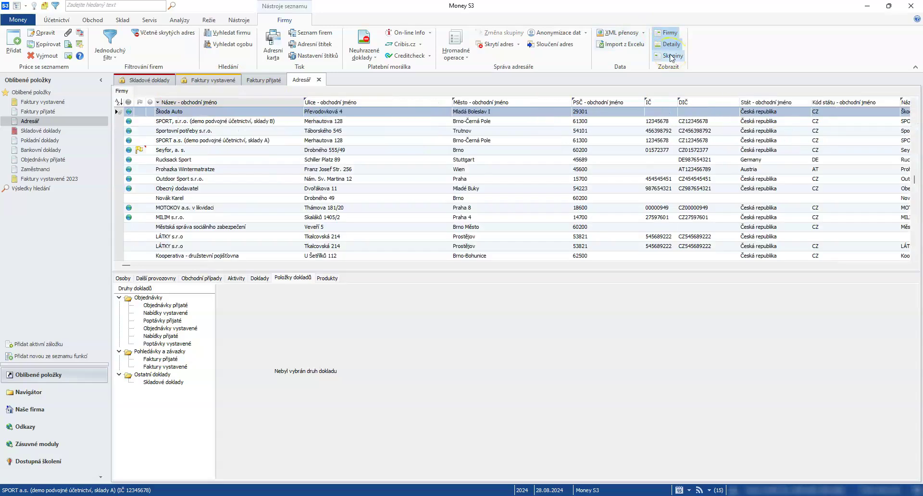
click(672, 56)
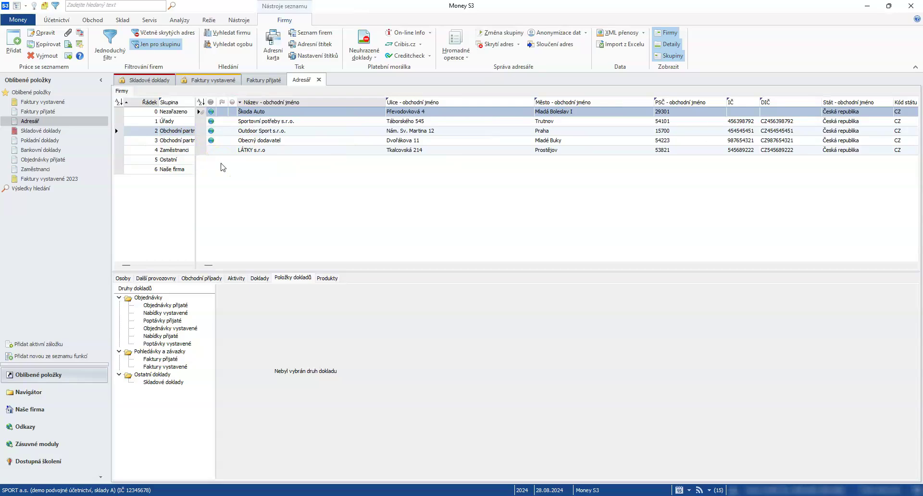
click(669, 44)
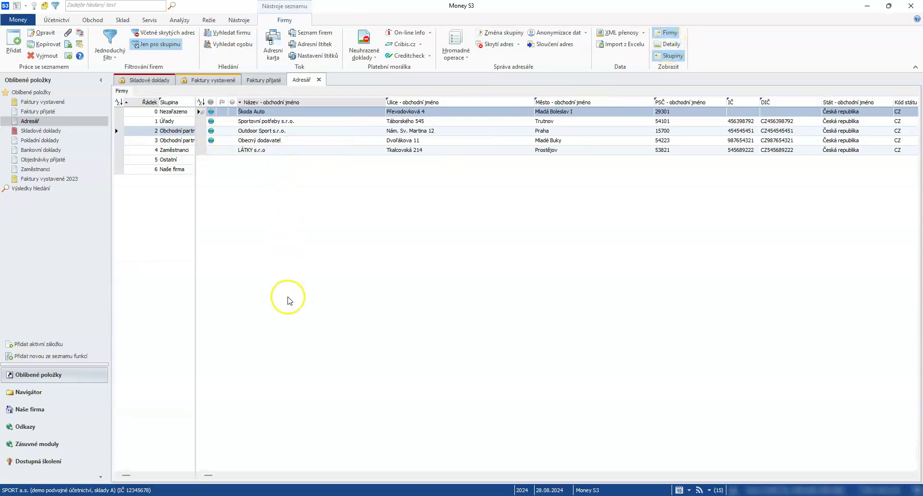
click(670, 44)
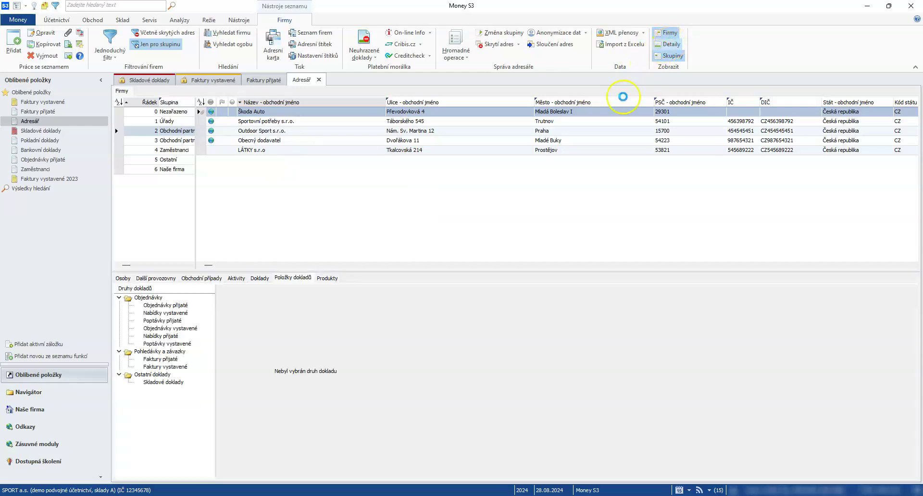
click(124, 278)
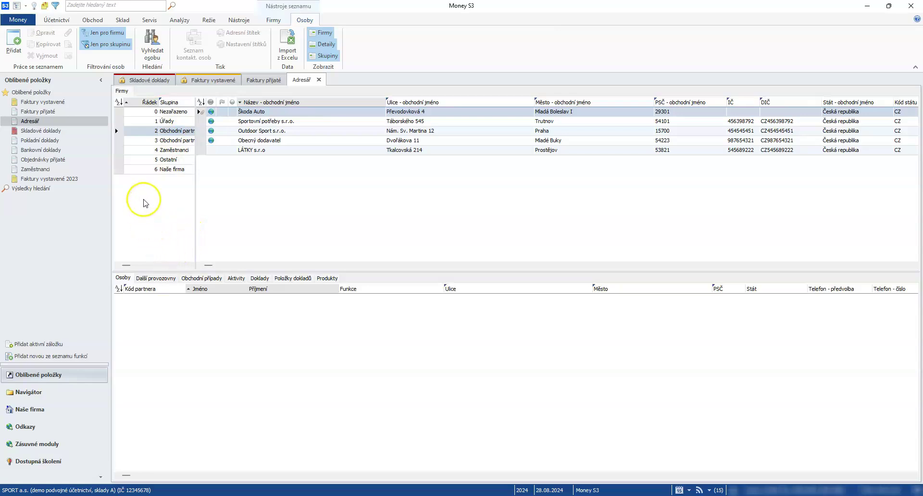
- Create the address-book group TEST – Testování and select its empty company list
right_click(138, 184)
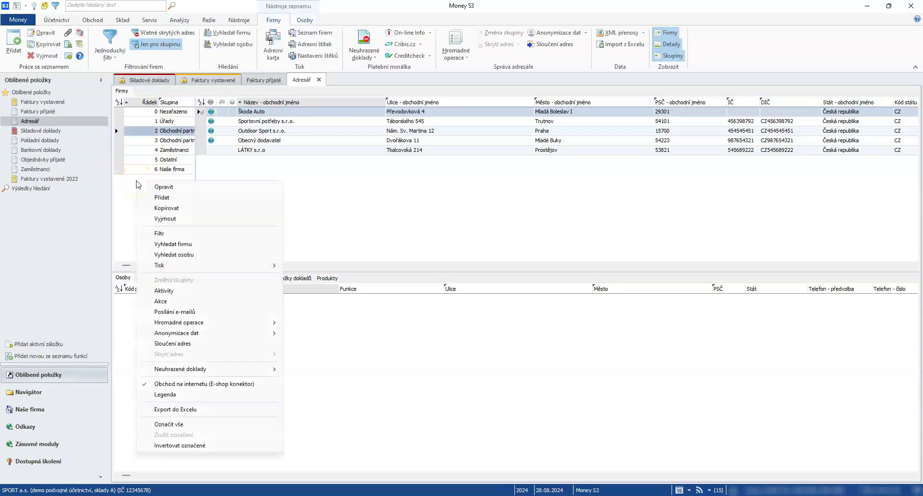
click(161, 197)
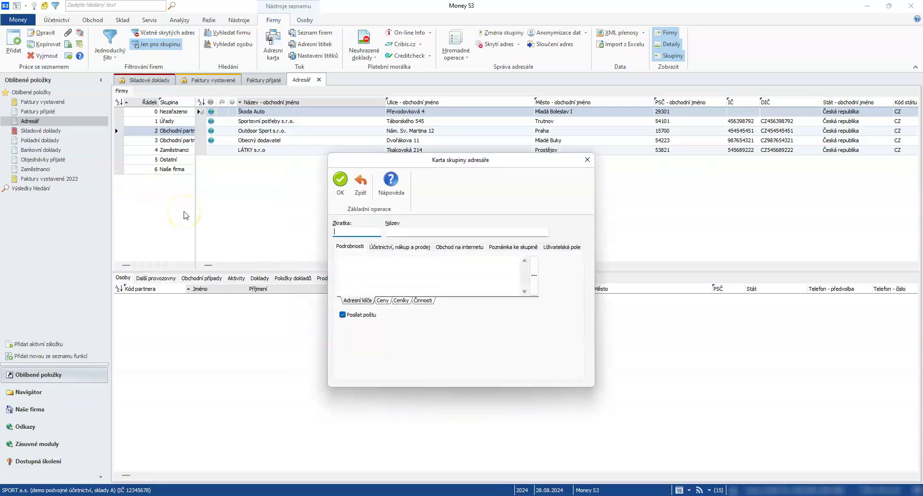
text(TEST)
key(Tab)
text(Testování)
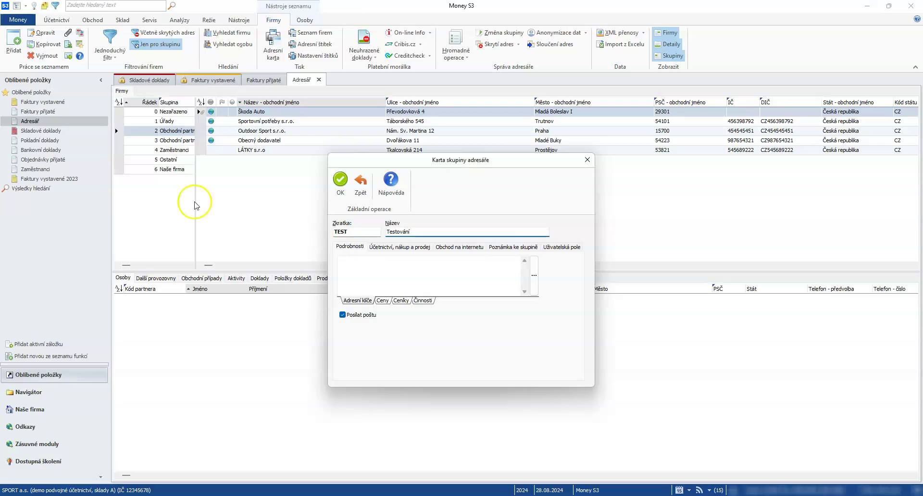
click(340, 182)
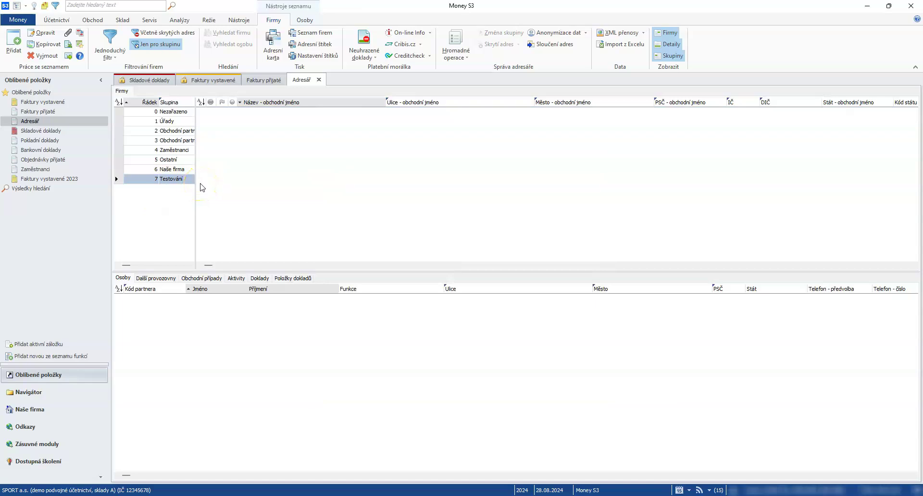
click(315, 150)
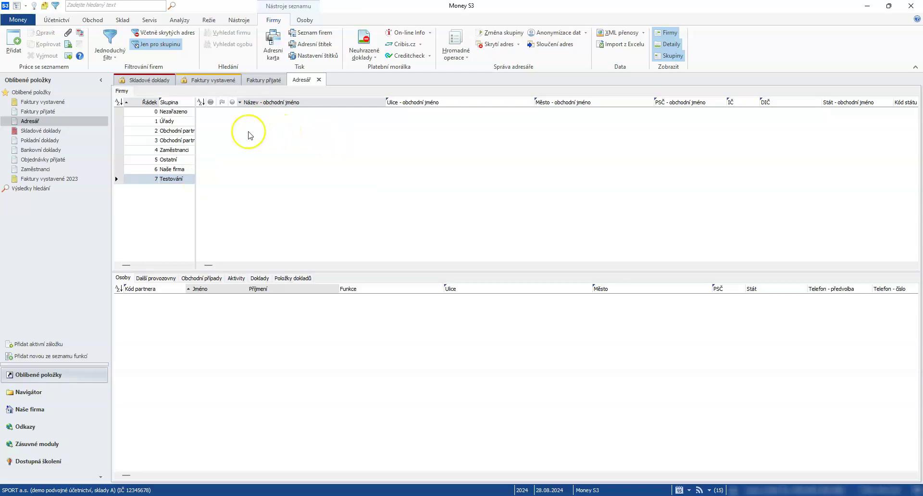
- Start a new blank Karta adresáře with Přidat and put the cursor in its company ID field
click(14, 50)
click(14, 50)
click(372, 181)
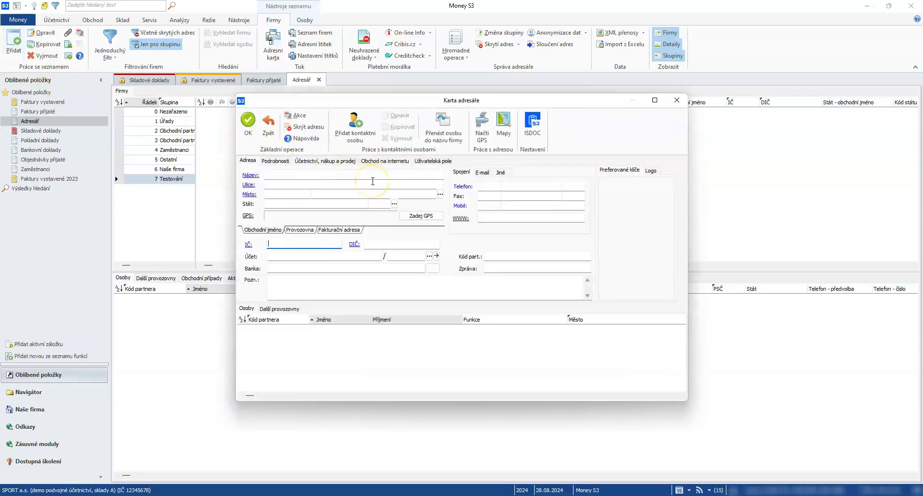
click(311, 181)
click(311, 181)
click(285, 243)
- Type 'Seyfor' in Název and fill the card from the ARES entry Seyfor Slovensko, a.s
click(282, 176)
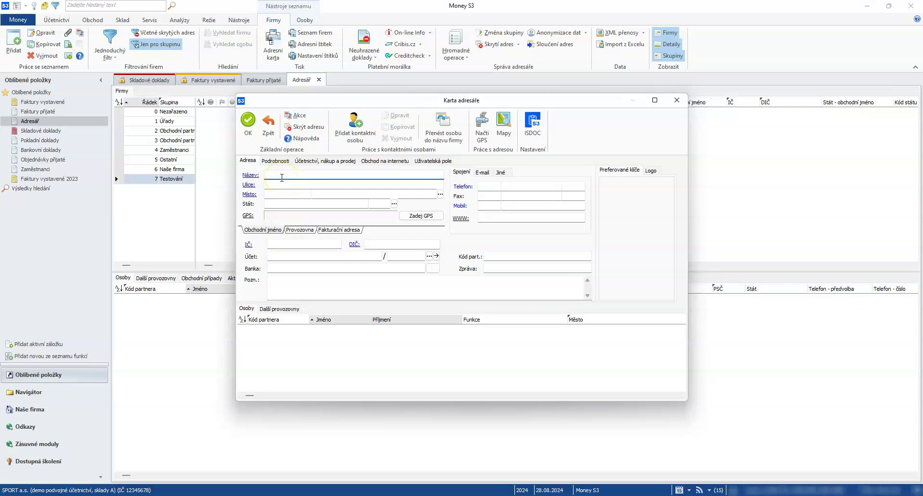
text(Seyfor)
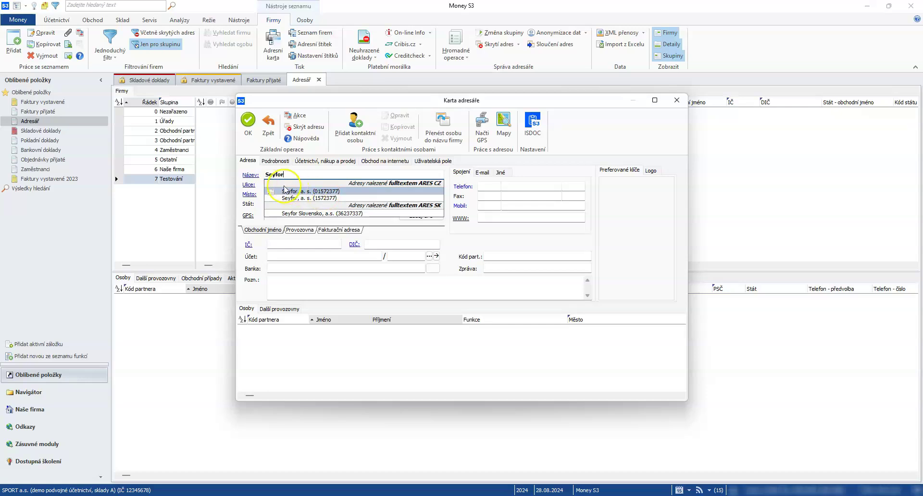
mouse_move(272, 195)
click(304, 213)
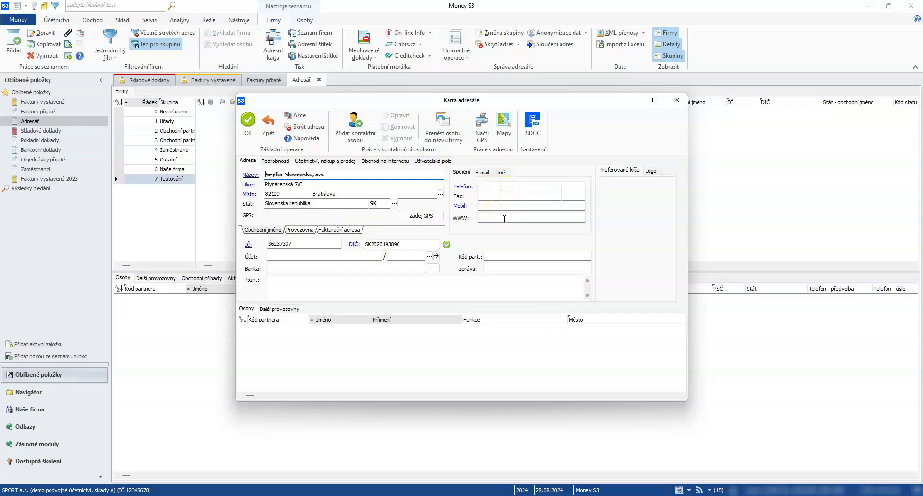
click(484, 173)
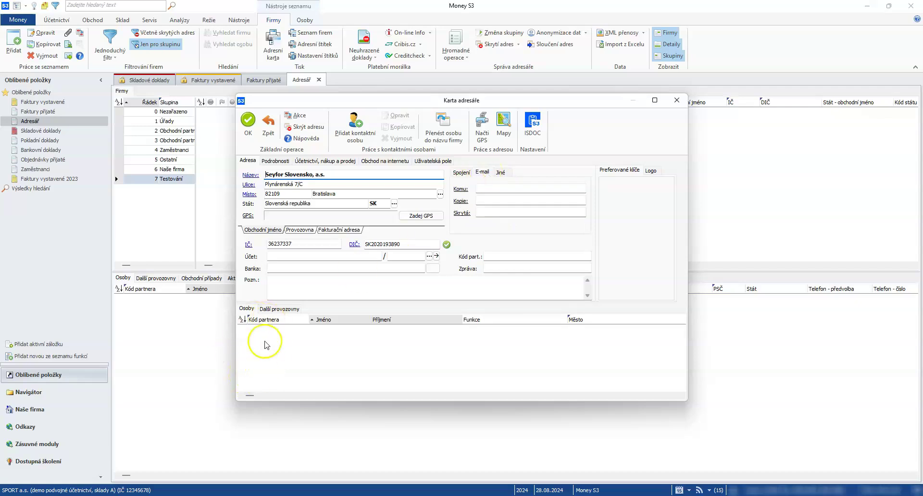
click(360, 135)
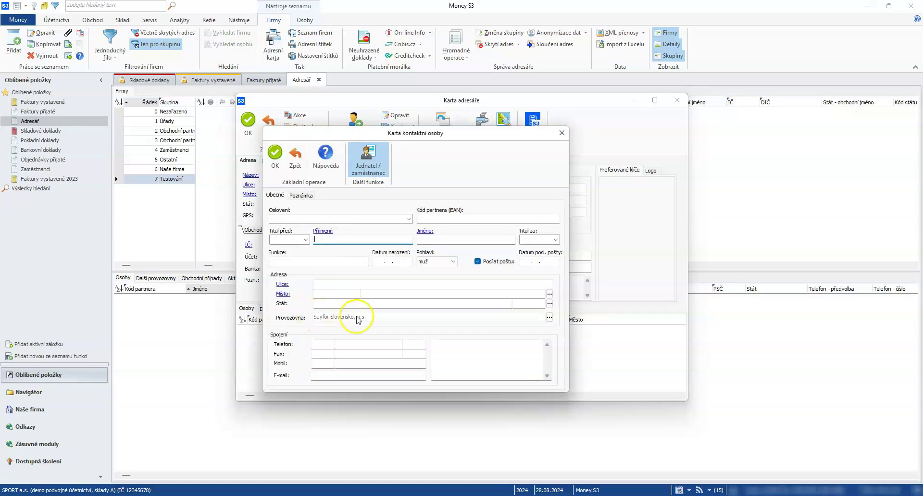
click(295, 156)
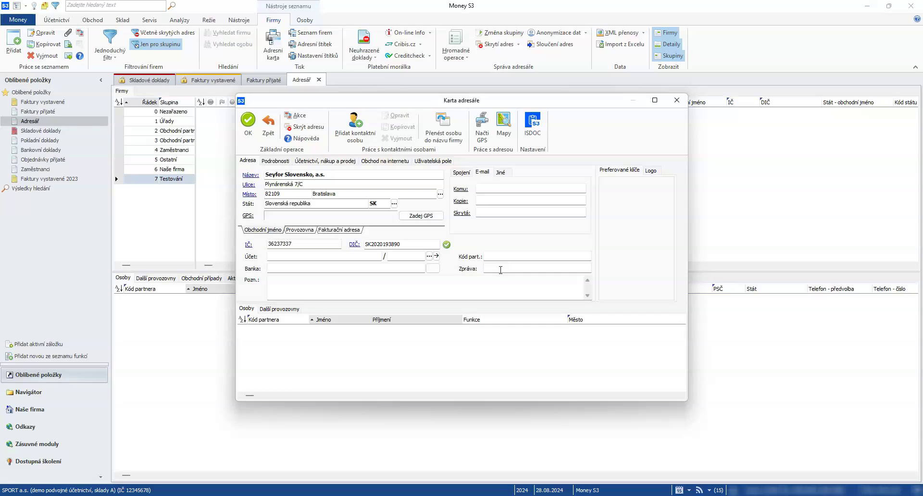
- Look through the card's Podrobnosti and Účetnictví, nákup a prodej pages, ending on Obchod na internetu
click(277, 163)
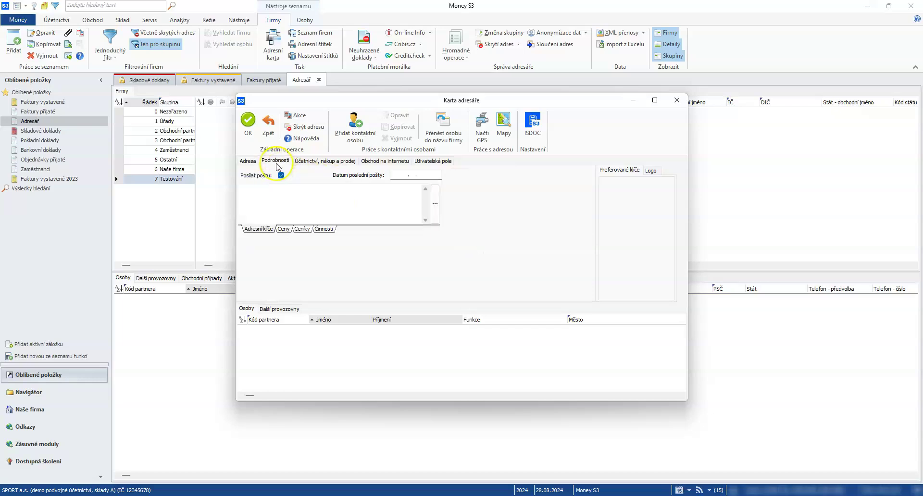
click(259, 229)
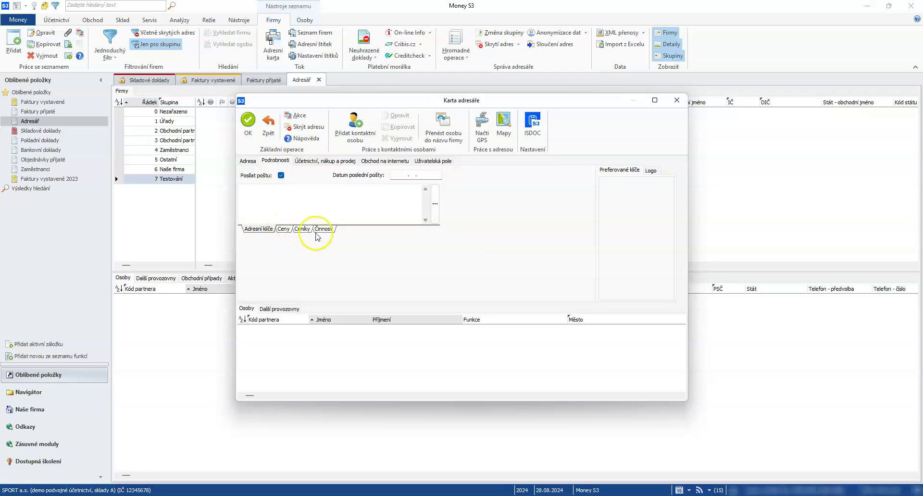
click(314, 162)
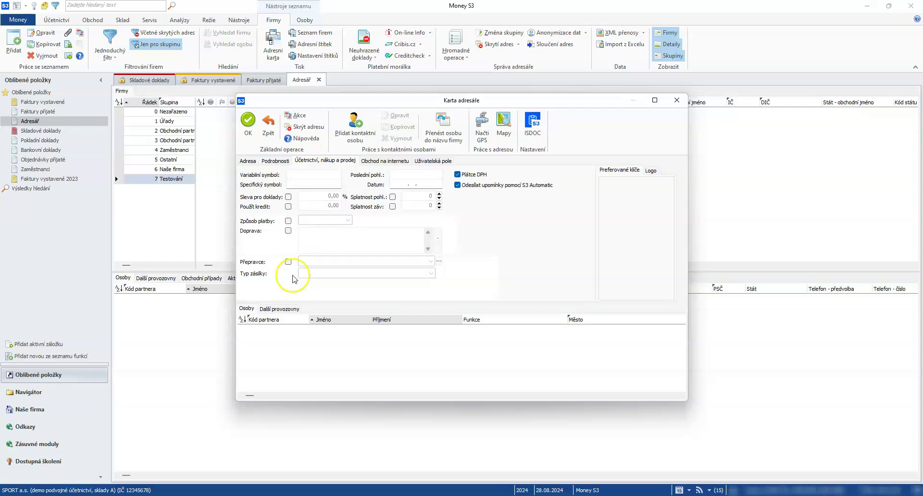
click(385, 161)
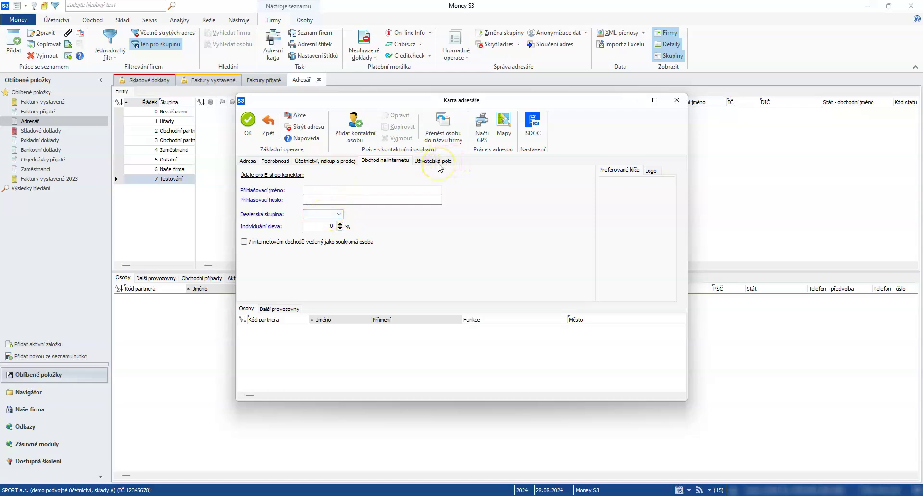
- Save the Seyfor Slovensko, a.s. card after confirming Ano, then turn off the Skupiny grouping
click(248, 123)
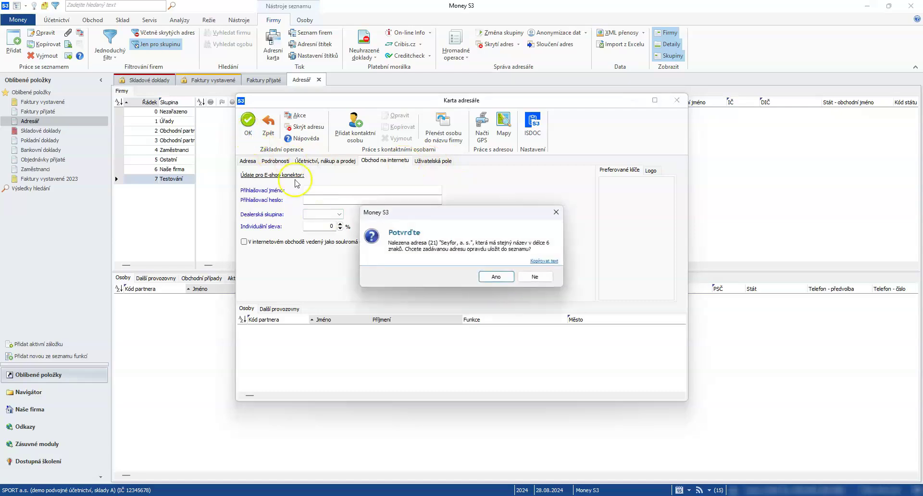
click(495, 277)
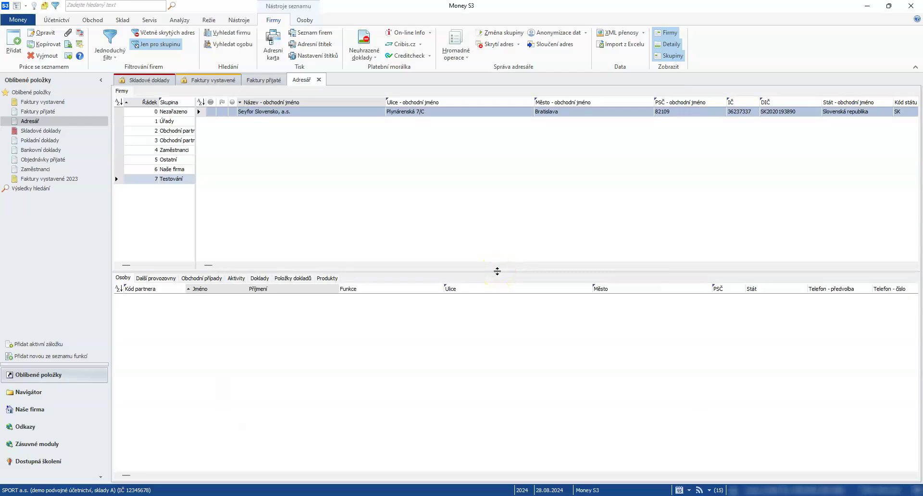
click(682, 57)
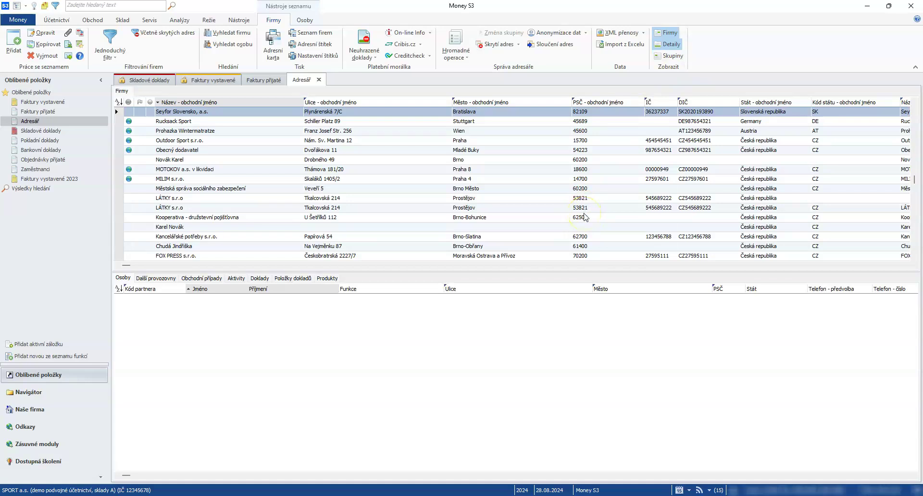
- Open the Zásoby stock list for the VYROBA warehouse and bring up the warehouse list
click(122, 19)
click(23, 54)
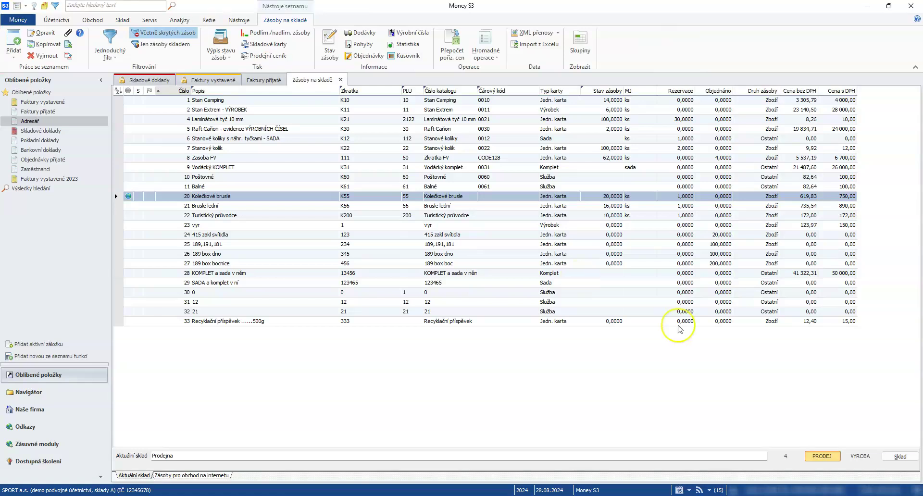
click(860, 457)
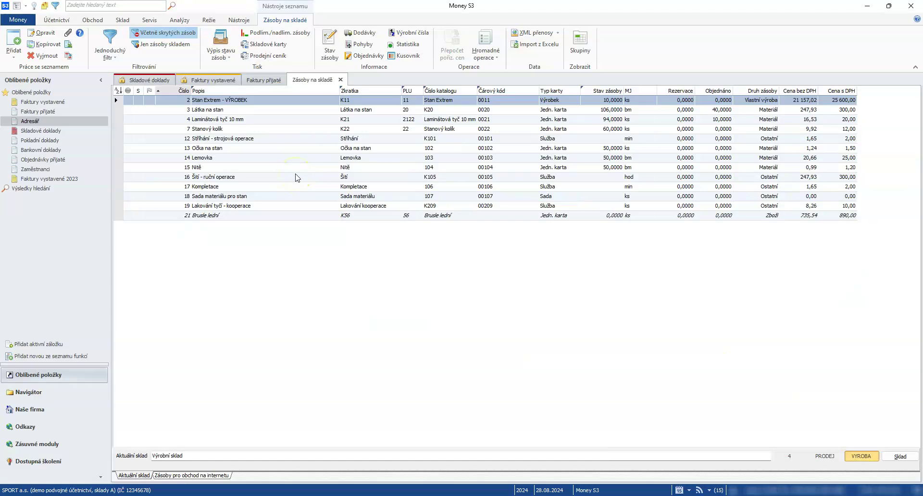
click(294, 239)
click(899, 460)
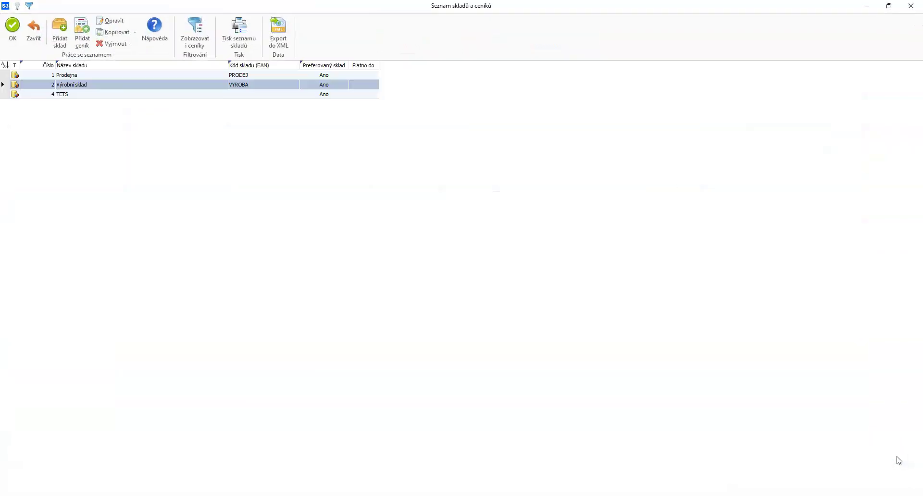
- Add a new warehouse with name Školení and code ŠKOL
click(445, 217)
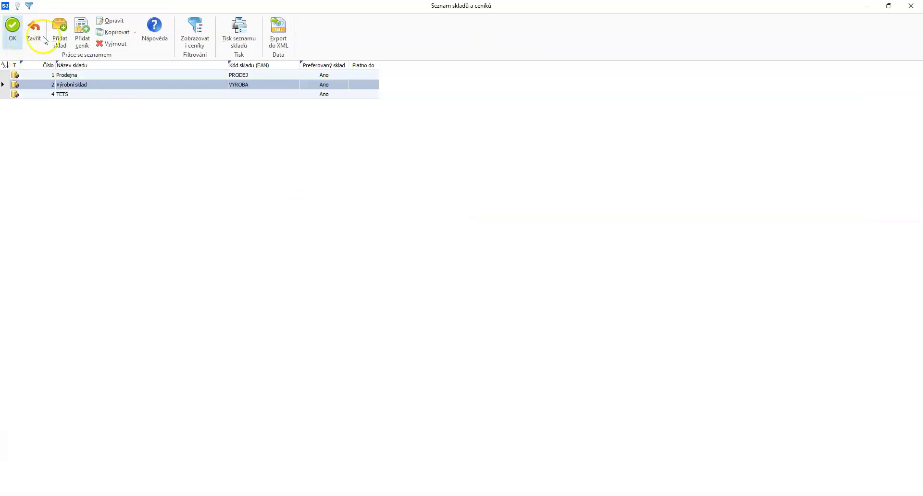
click(63, 29)
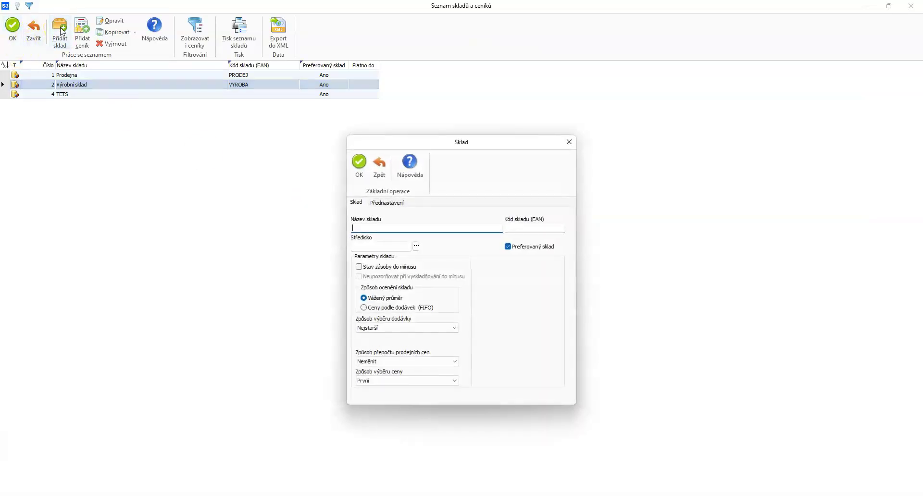
text(Školení)
click(517, 226)
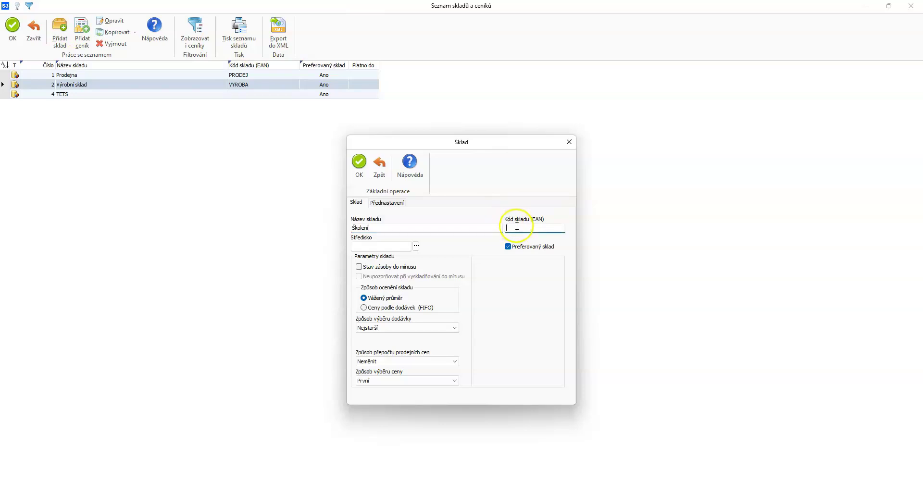
text(ŠKOL)
- Switch the Školení warehouse valuation to Ceny podle dodávek (FIFO) and review the other pricing options
click(378, 297)
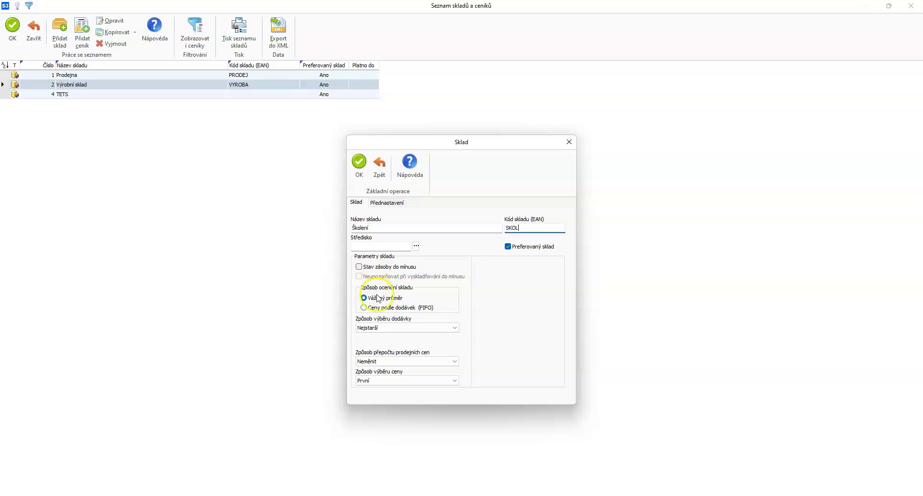
click(383, 302)
drag(395, 306, 426, 309)
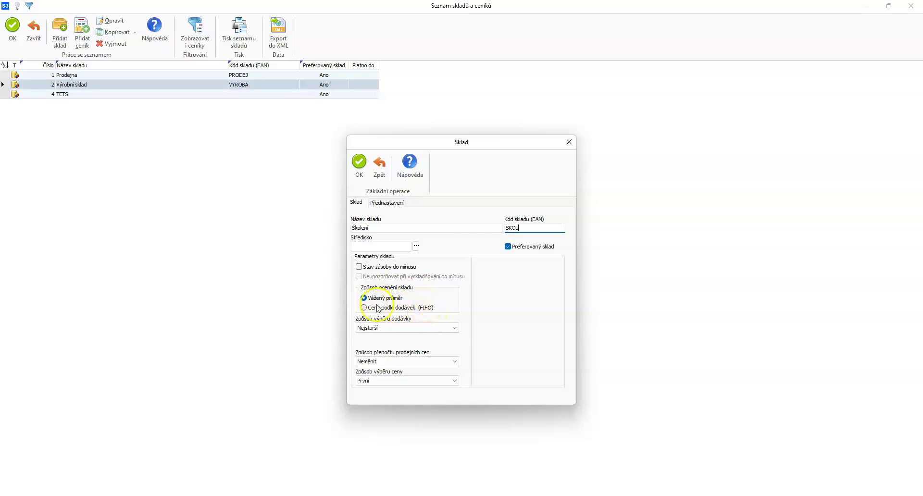
click(381, 331)
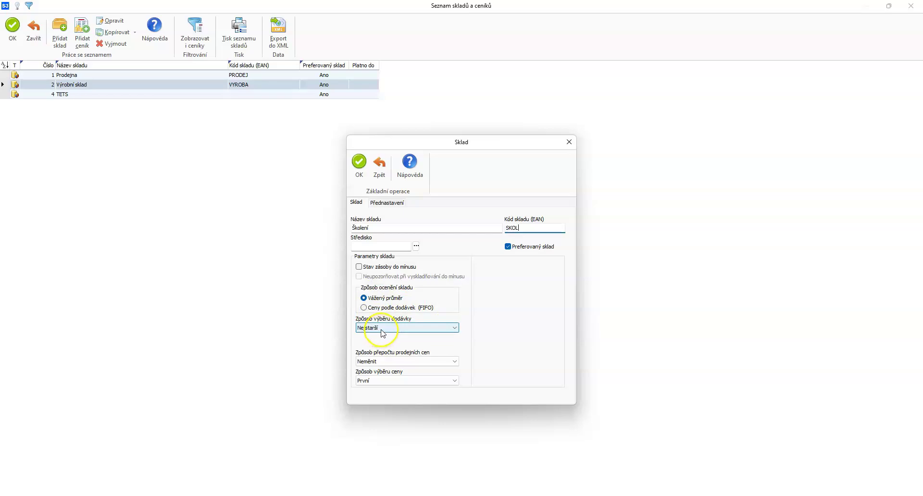
click(383, 332)
click(383, 332)
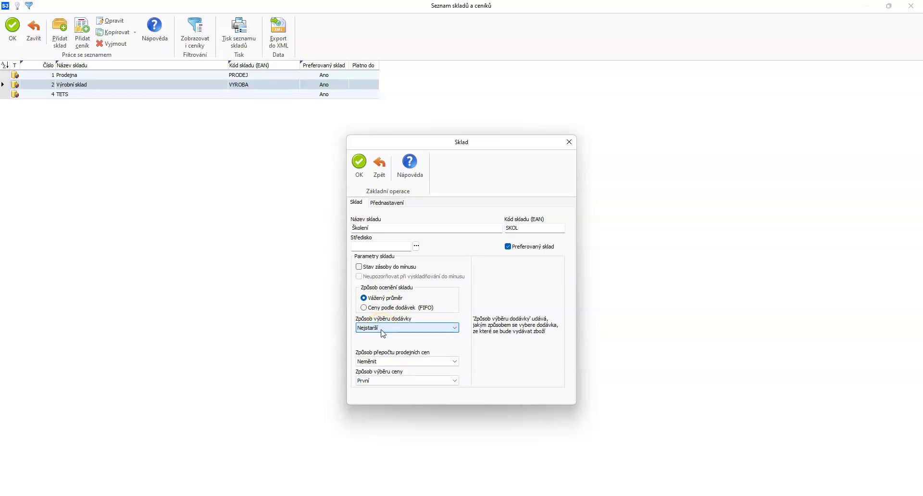
click(380, 308)
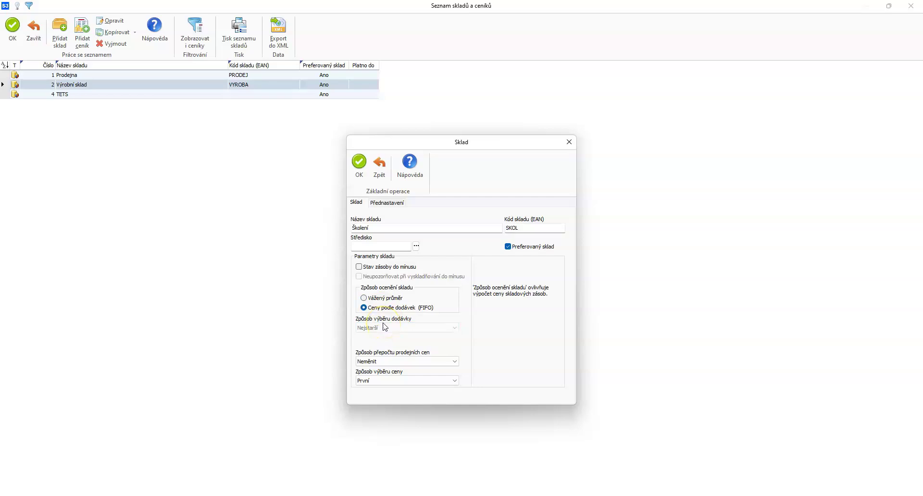
click(383, 306)
click(379, 329)
click(376, 362)
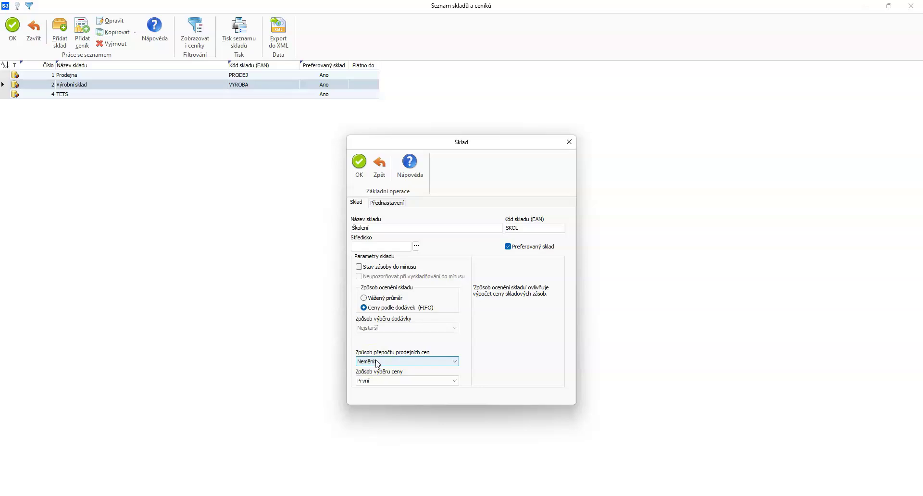
click(385, 383)
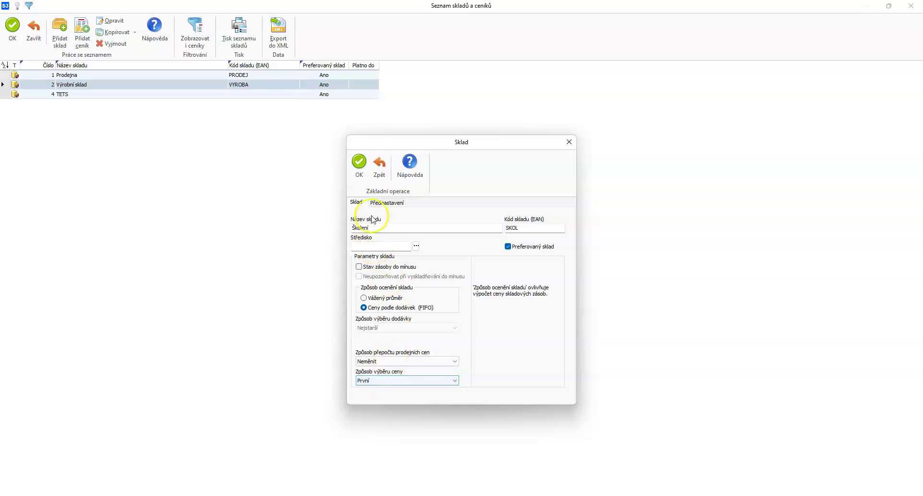
- Preset the warehouse stock type to Zboží with 21% purchase and sales VAT
click(380, 203)
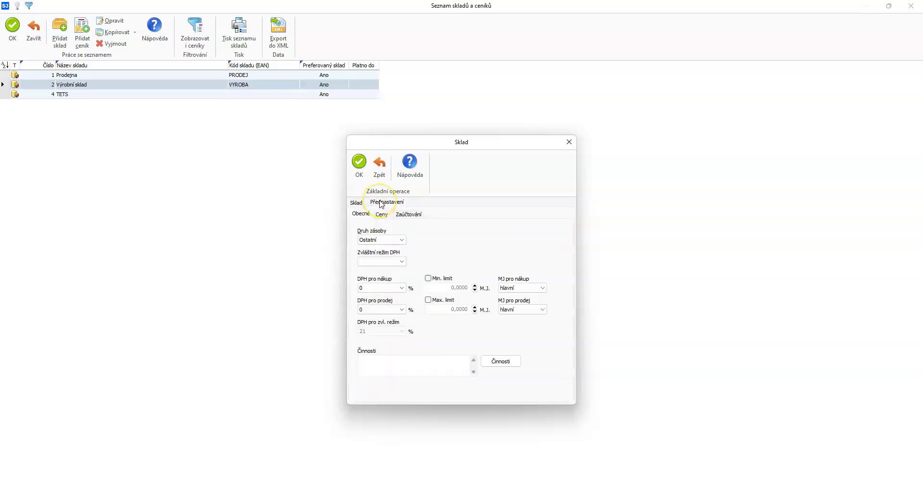
click(389, 242)
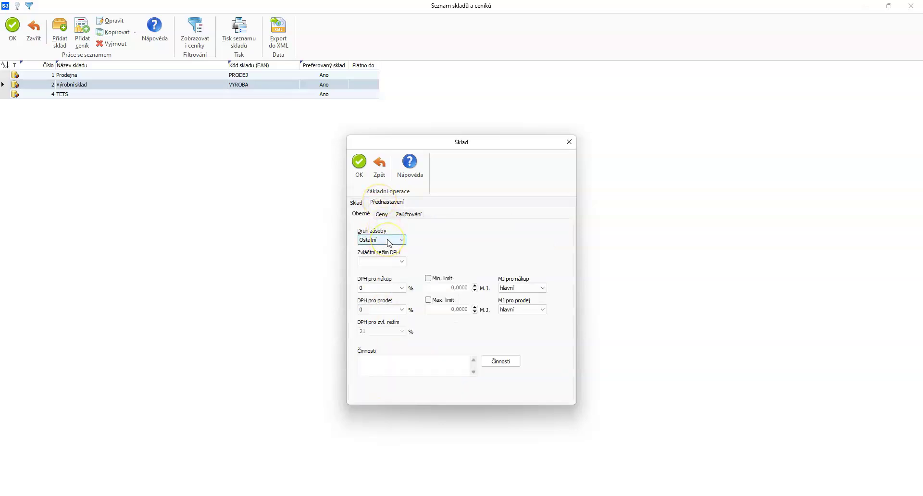
click(390, 241)
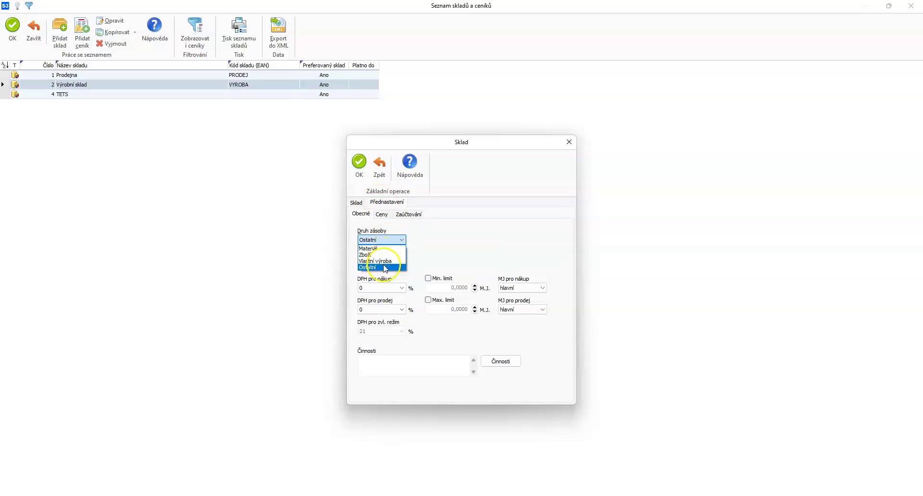
click(381, 258)
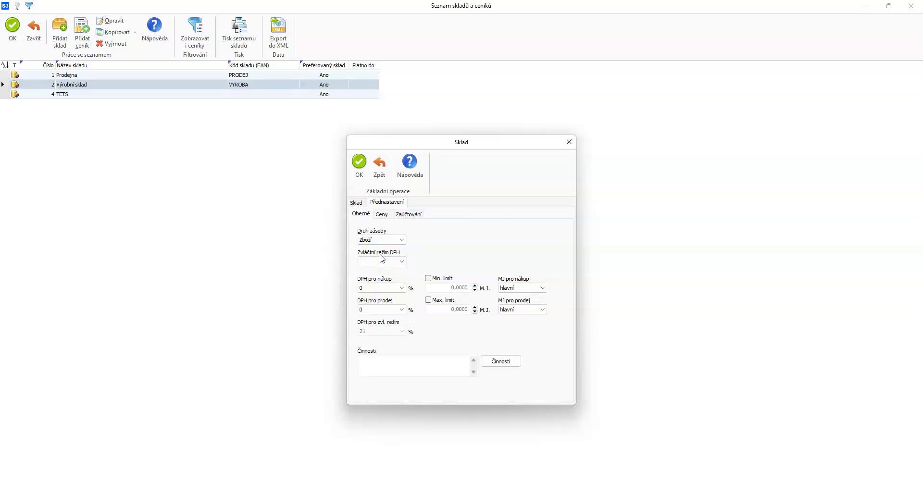
click(377, 288)
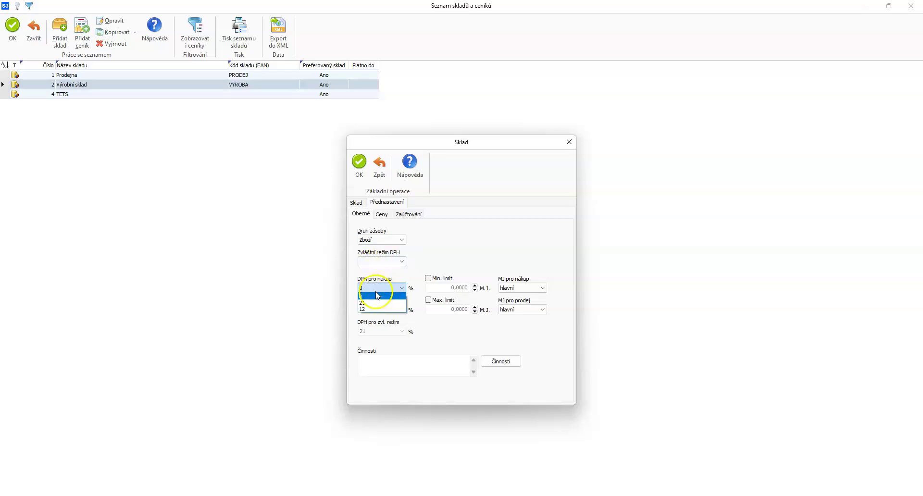
click(374, 310)
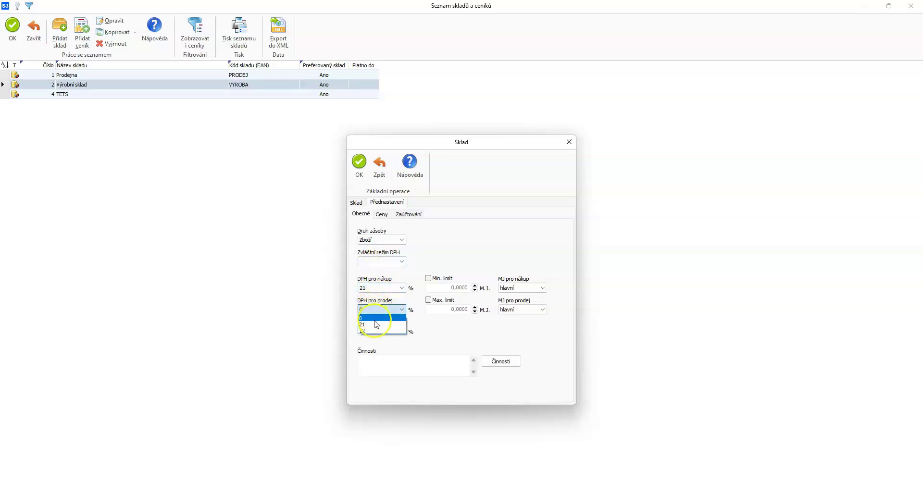
click(370, 322)
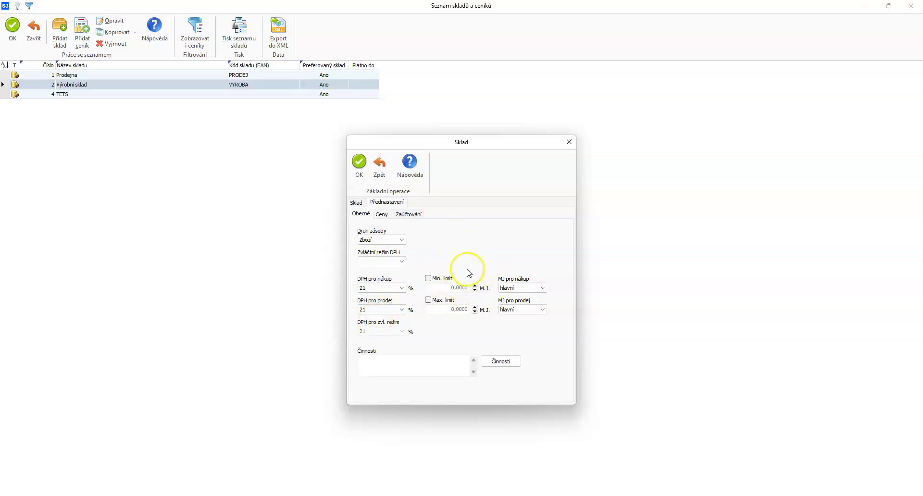
- Review the Ceny and Zaúčtování presets and save the Školení warehouse
click(382, 214)
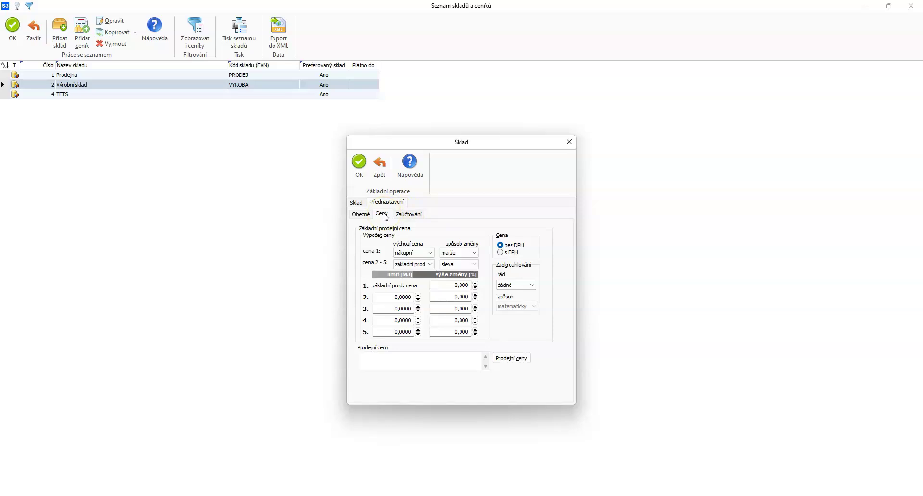
click(407, 214)
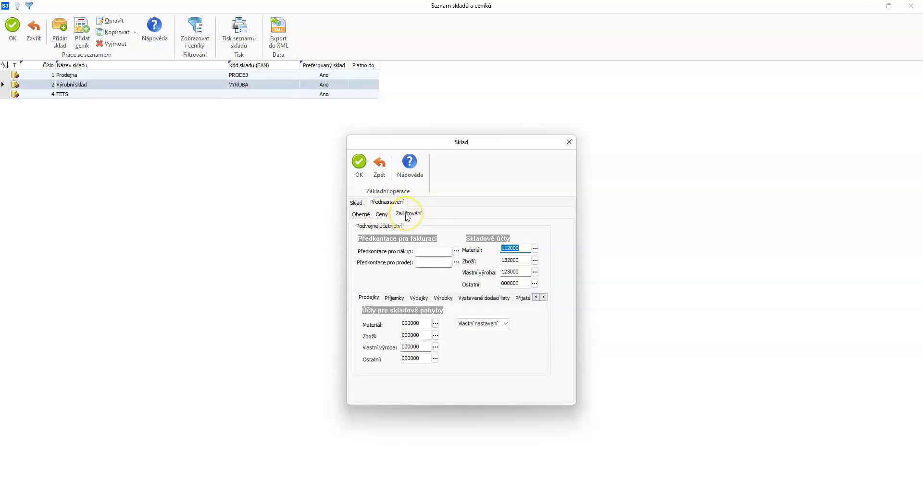
click(358, 163)
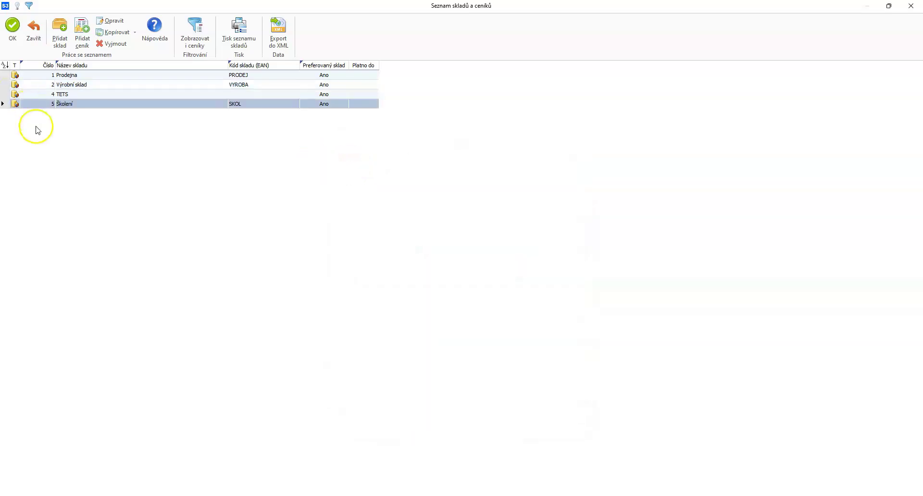
- Show the Školení stock by groups and add a new stock group named Zboží
click(13, 34)
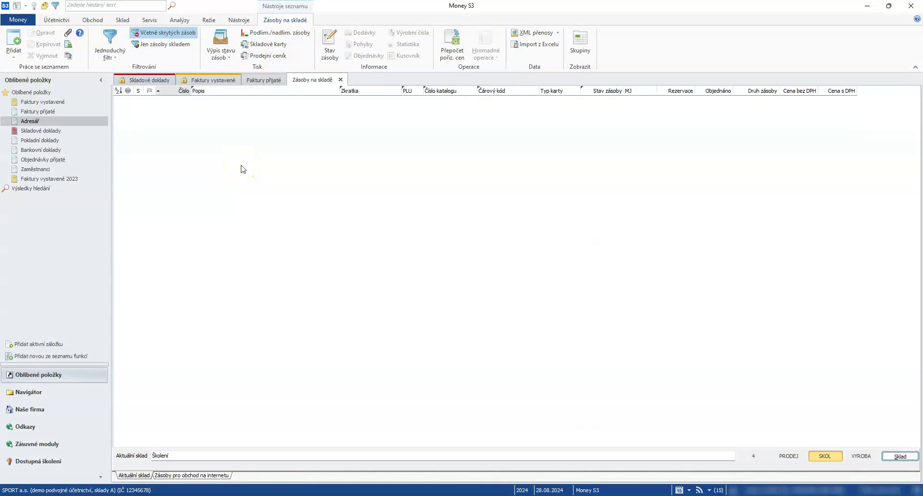
click(580, 47)
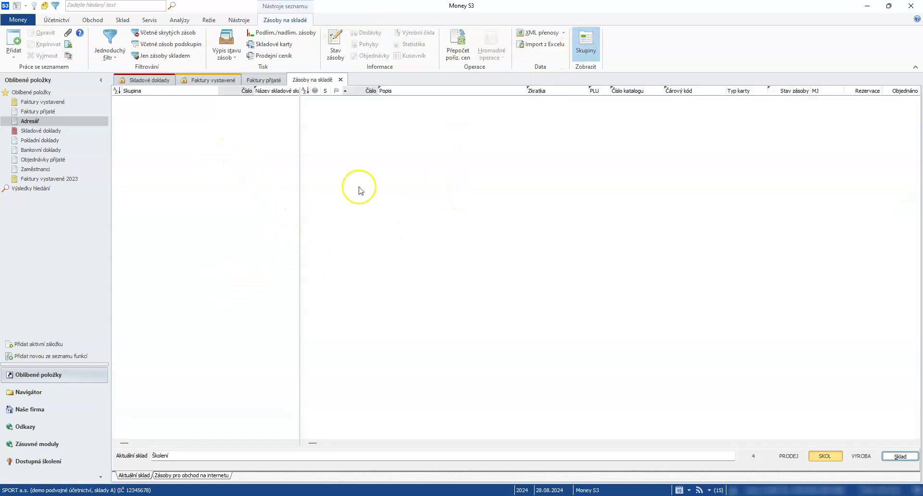
right_click(134, 132)
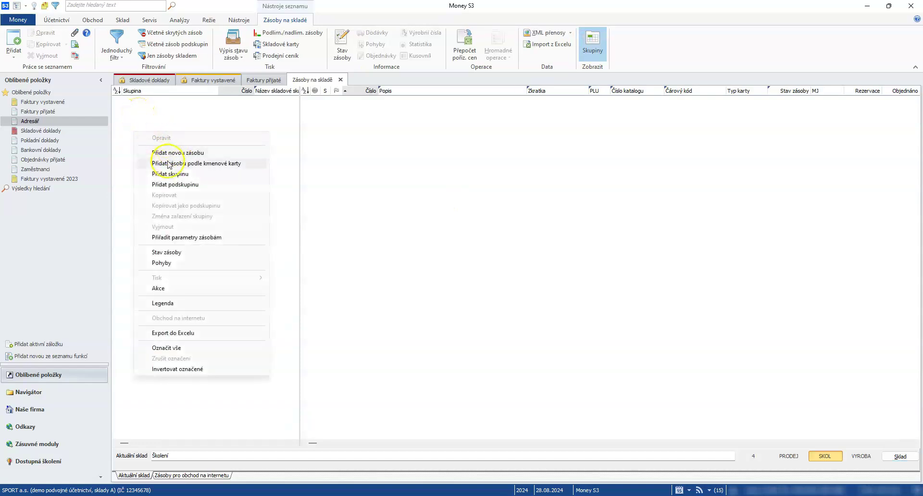
click(177, 177)
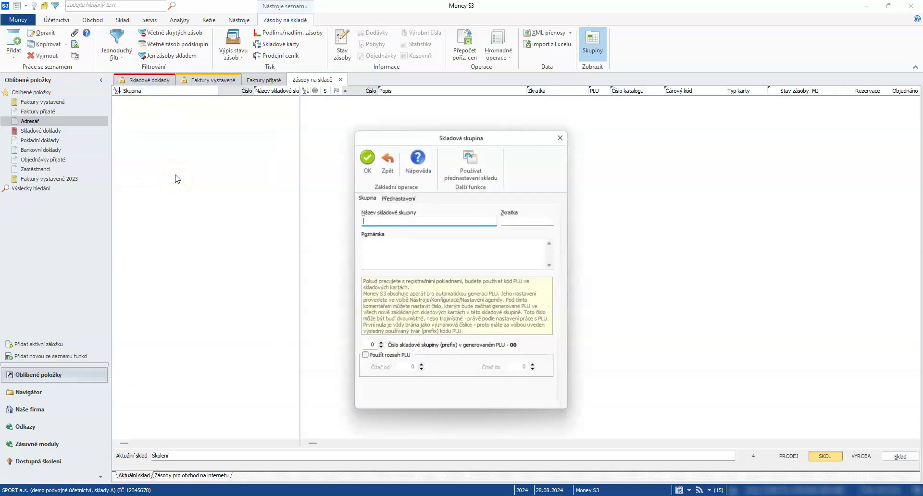
text(Zboží)
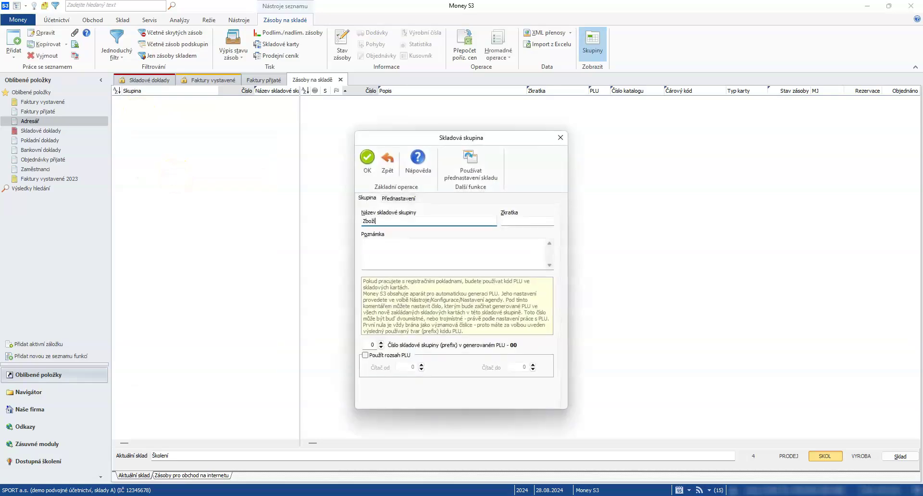
click(518, 219)
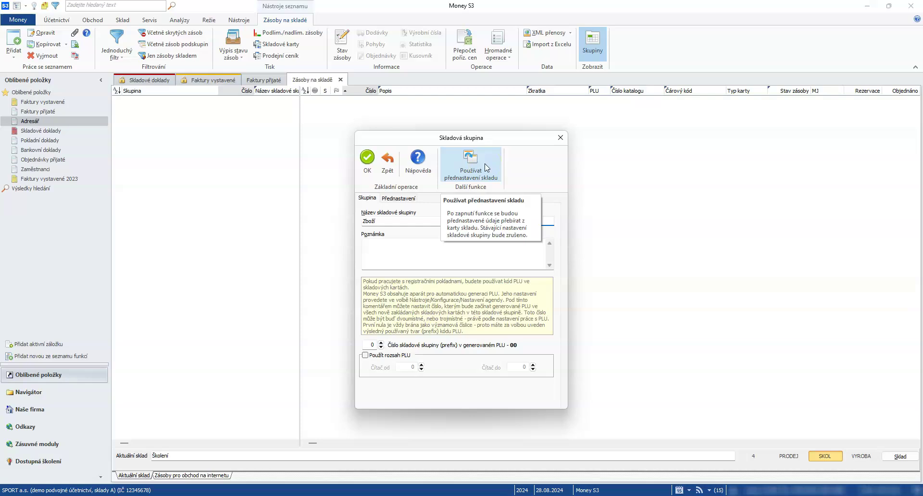
click(367, 168)
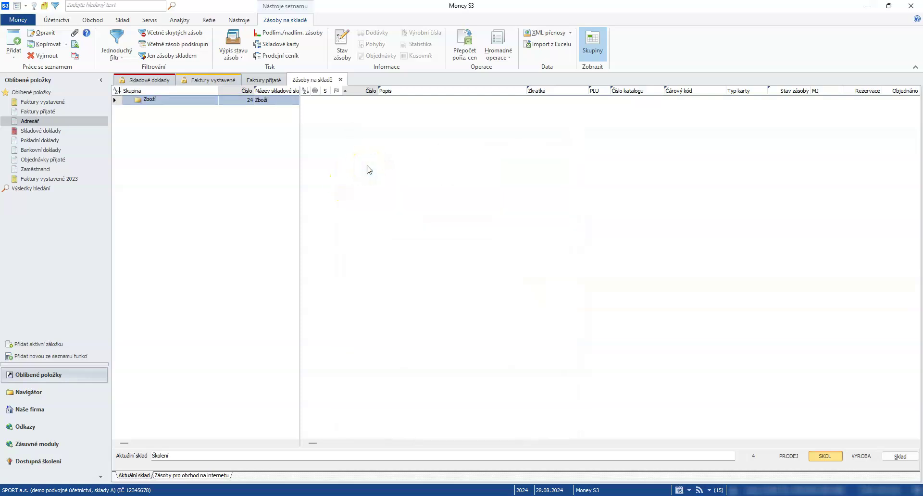
- Add a new stock item in the Zboží group described Prodejní katalog with catalogue KAT001
right_click(161, 100)
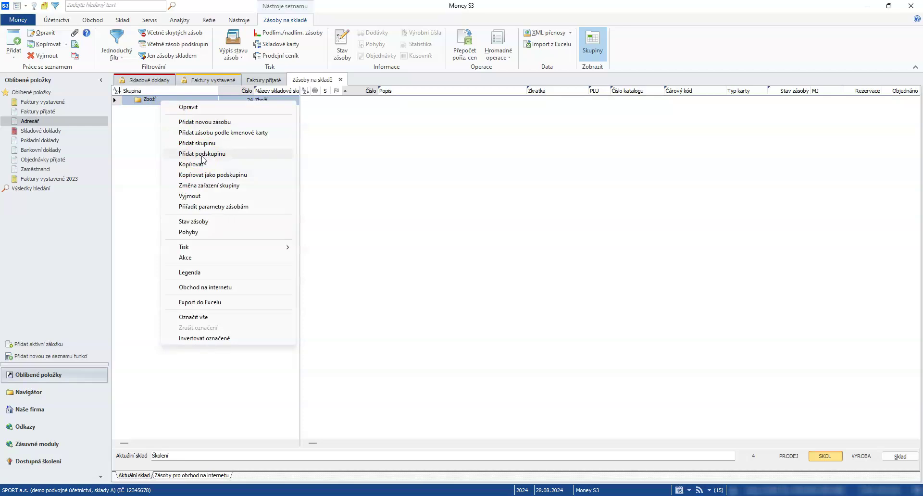
click(145, 148)
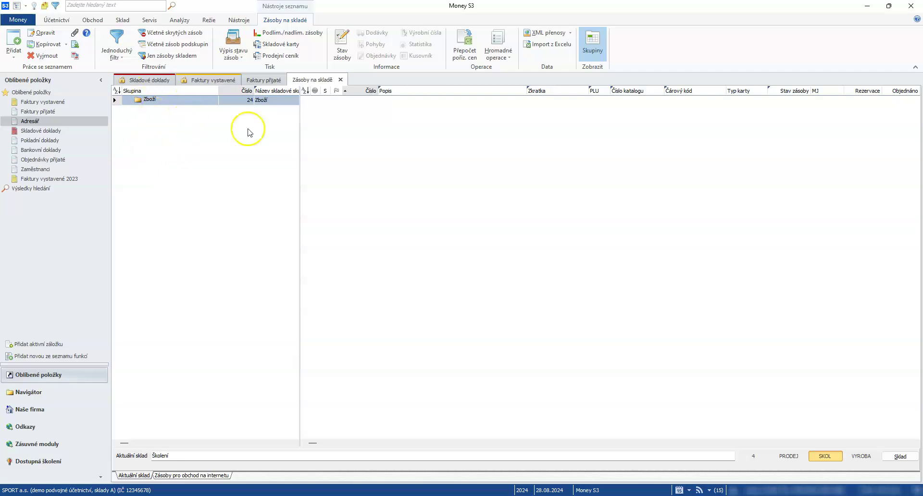
click(398, 128)
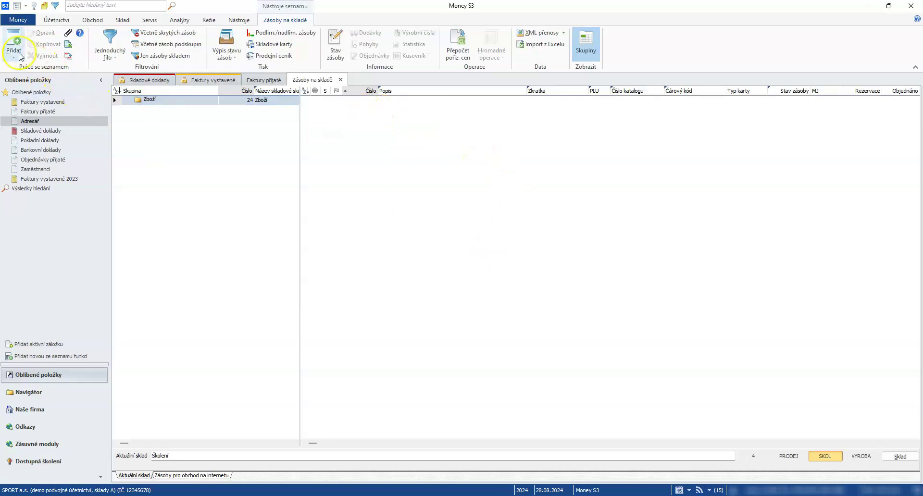
right_click(394, 133)
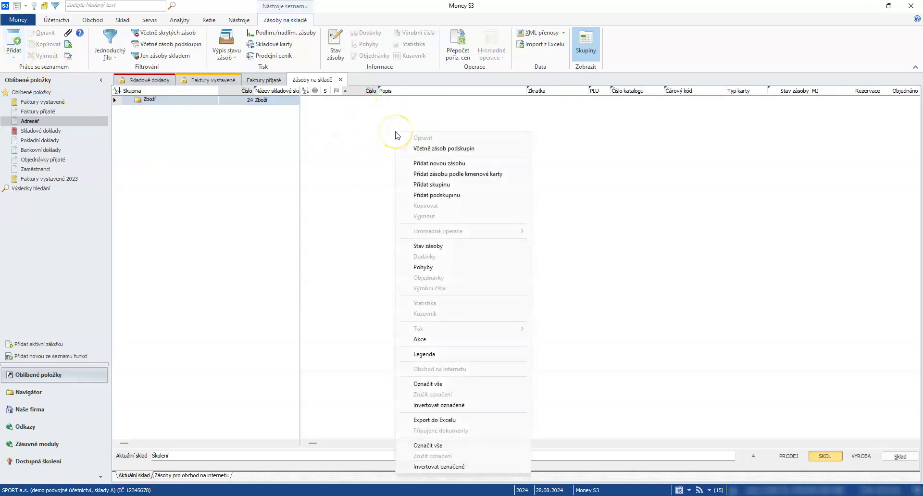
click(439, 165)
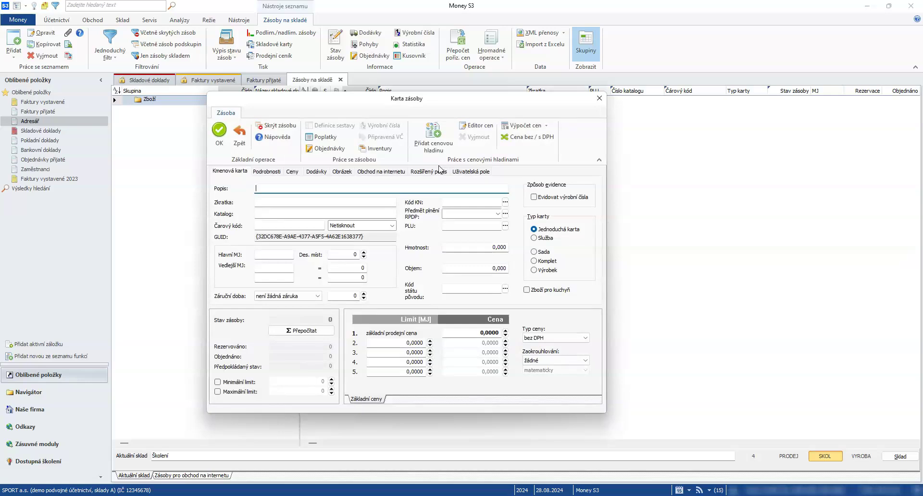
text(Prodejní katalog)
click(310, 203)
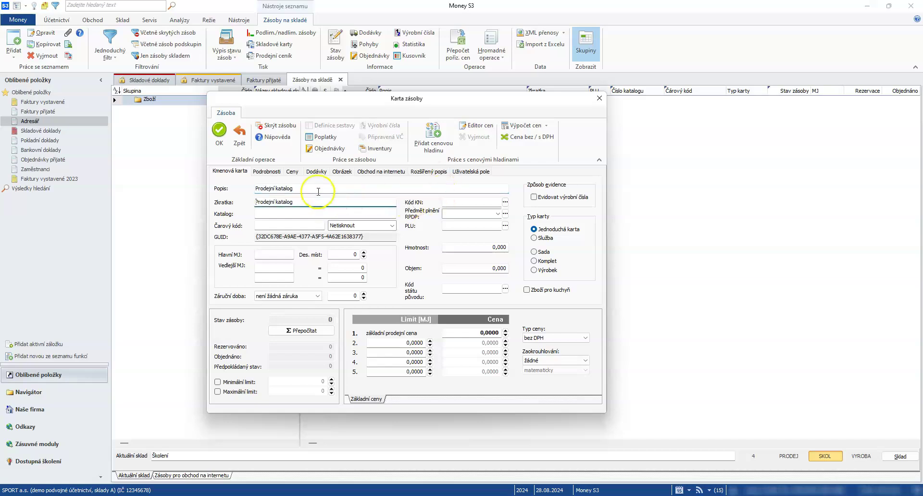
click(309, 212)
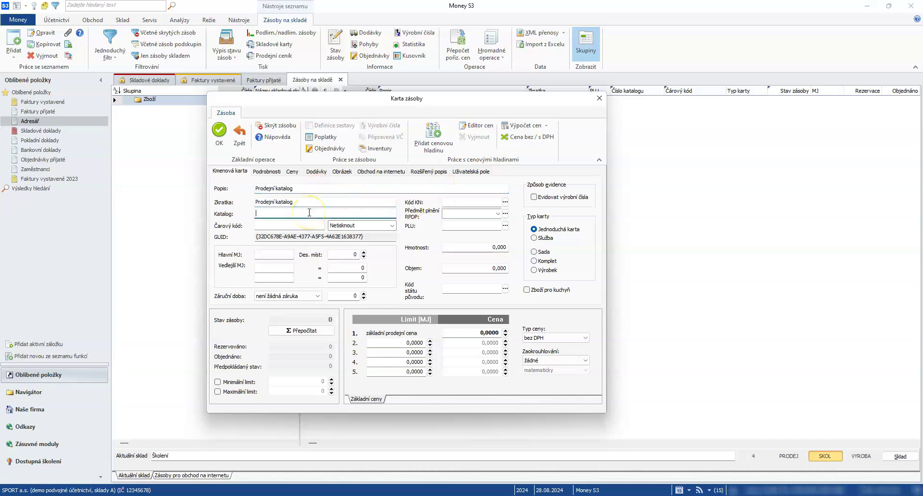
text(KAT001)
- Set the main unit to ks and add secondary unit balení equal to 10 ks
click(275, 254)
text(ks)
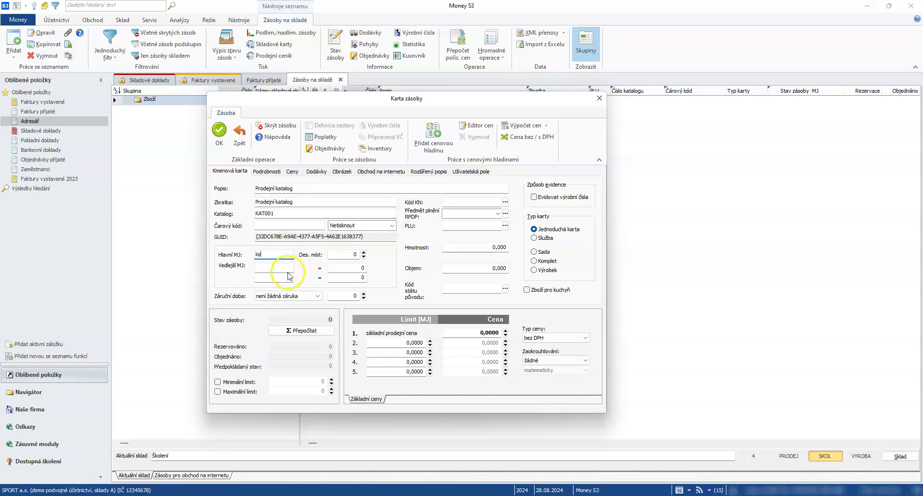
click(282, 269)
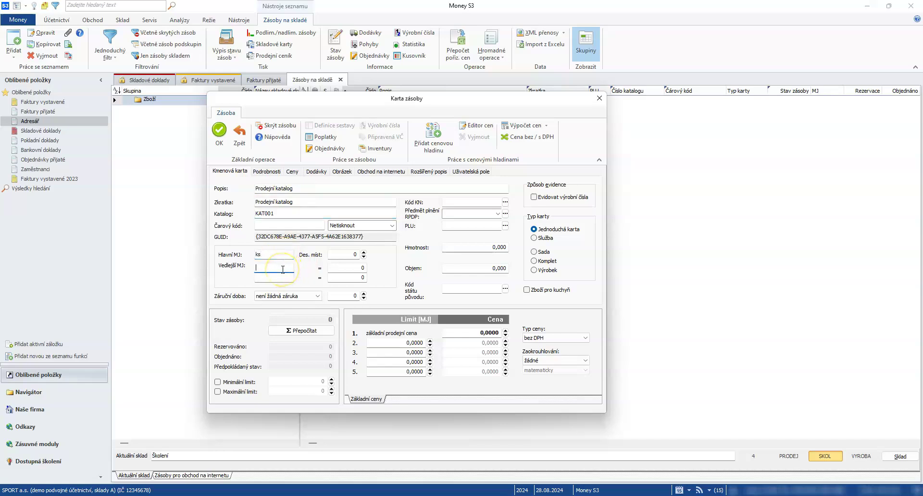
text(balené)
key(BackSpace)
text(í)
click(363, 268)
text(0)
- Add secondary unit krabice equal to 50 ks, then view the Podrobnosti page
click(281, 278)
text(krabice)
key(Tab)
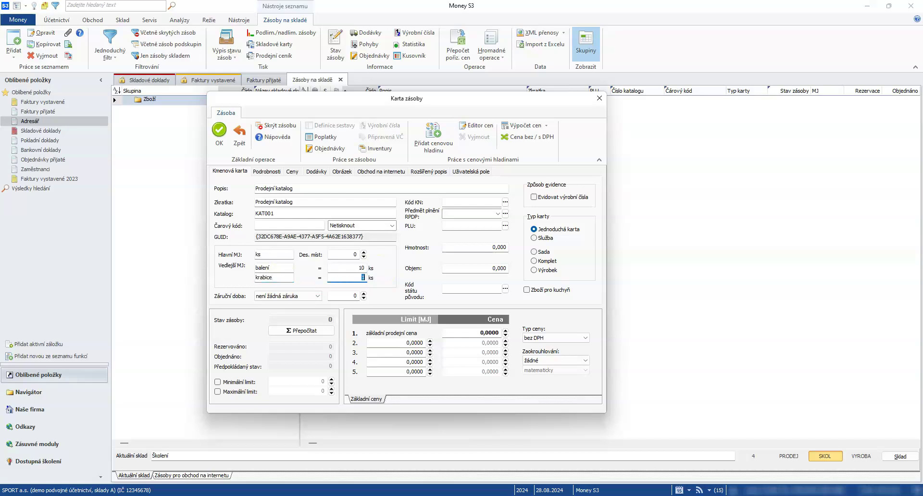
text(50)
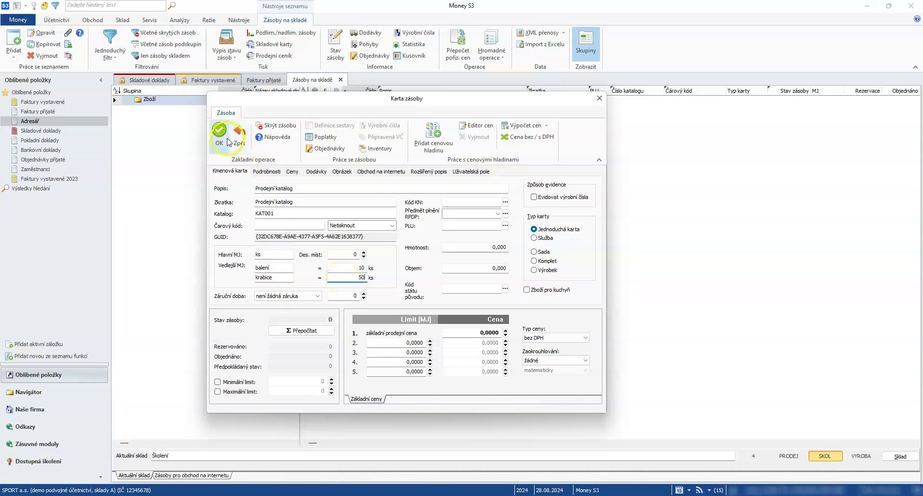
click(259, 172)
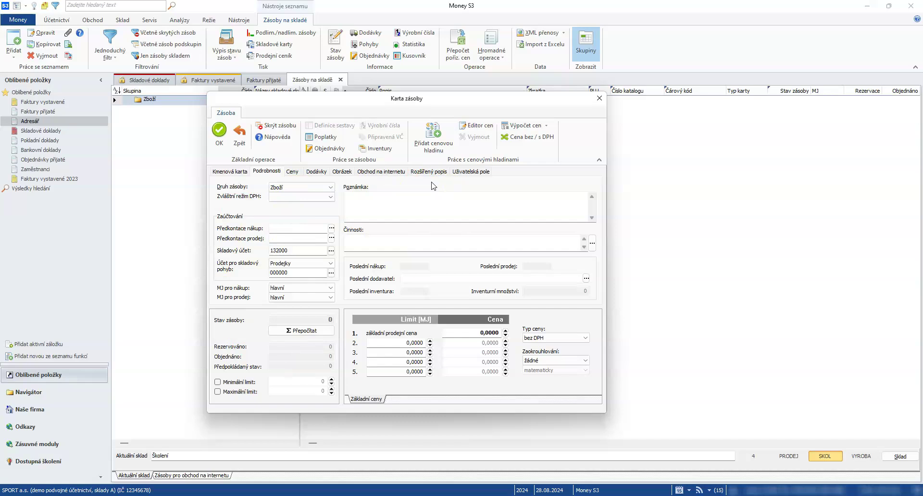
- Enter a basic selling price of 200 for Prodejní katalog and save the stock card
click(292, 172)
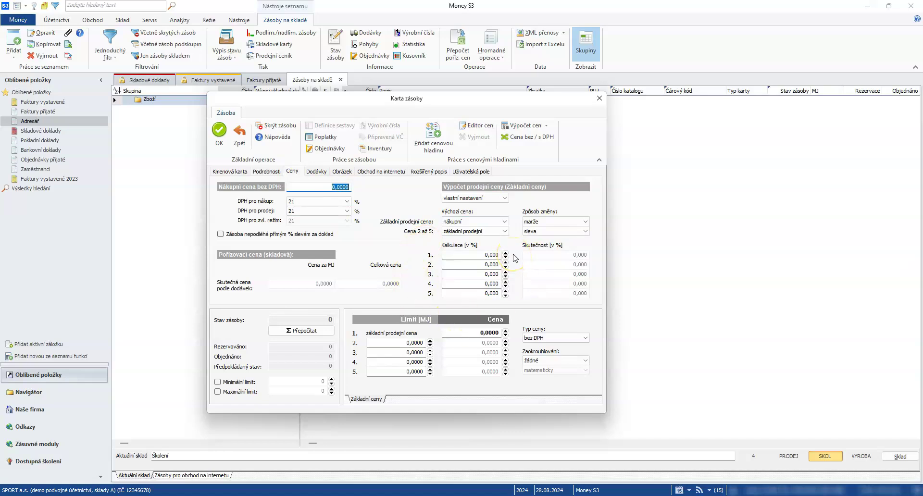
click(338, 172)
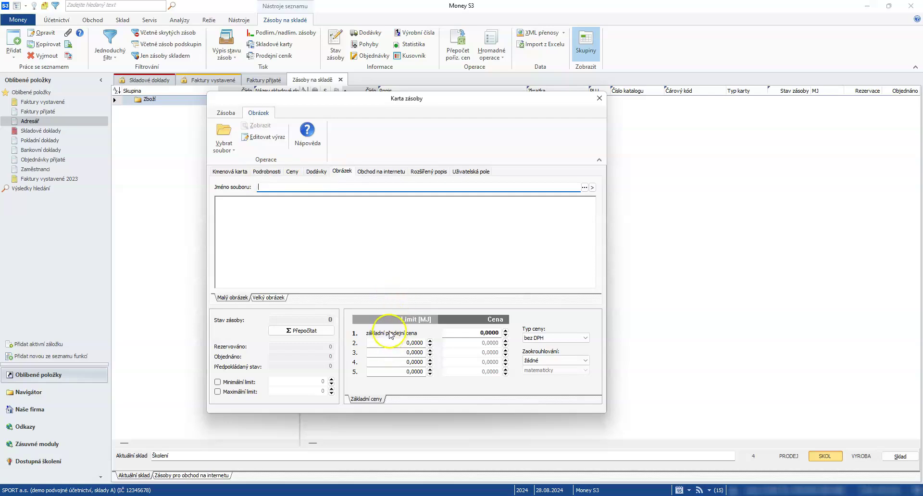
click(487, 333)
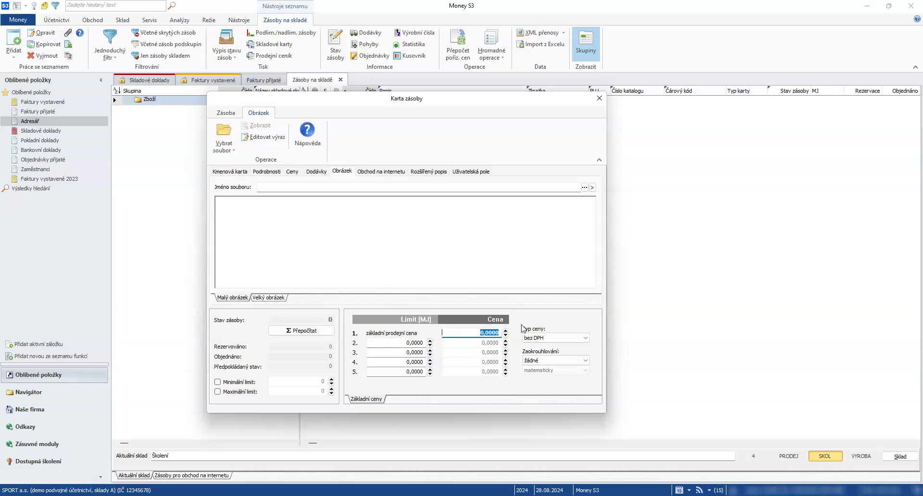
text(20)
click(536, 339)
click(226, 112)
click(221, 130)
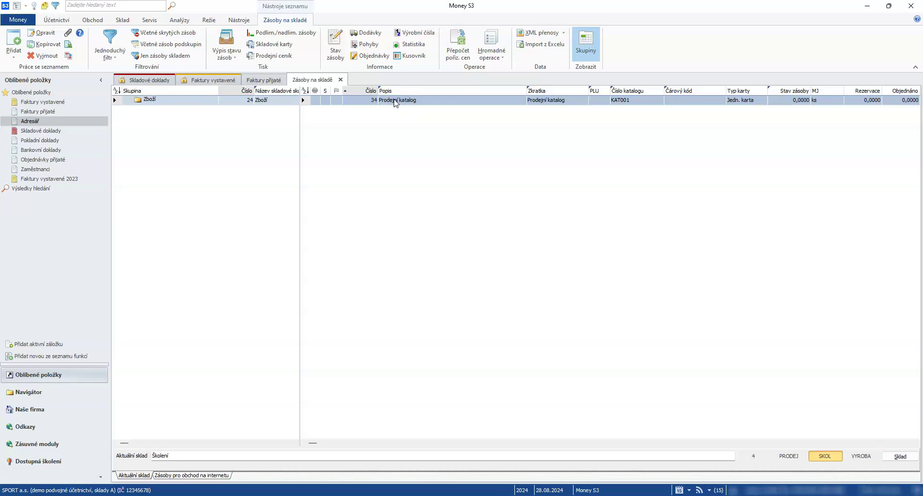
- Create a new Příjemka and add Prodejní katalog from the ŠKOL warehouse as its item
click(402, 120)
click(124, 24)
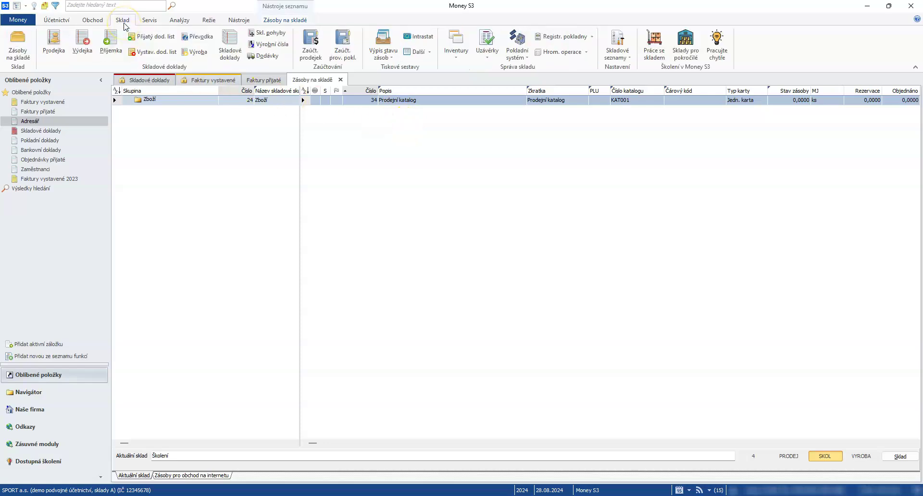
click(104, 54)
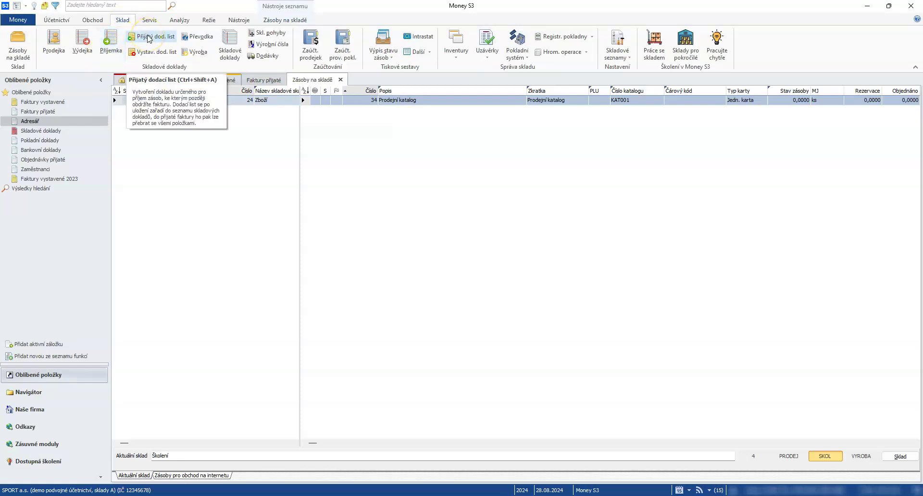
click(115, 49)
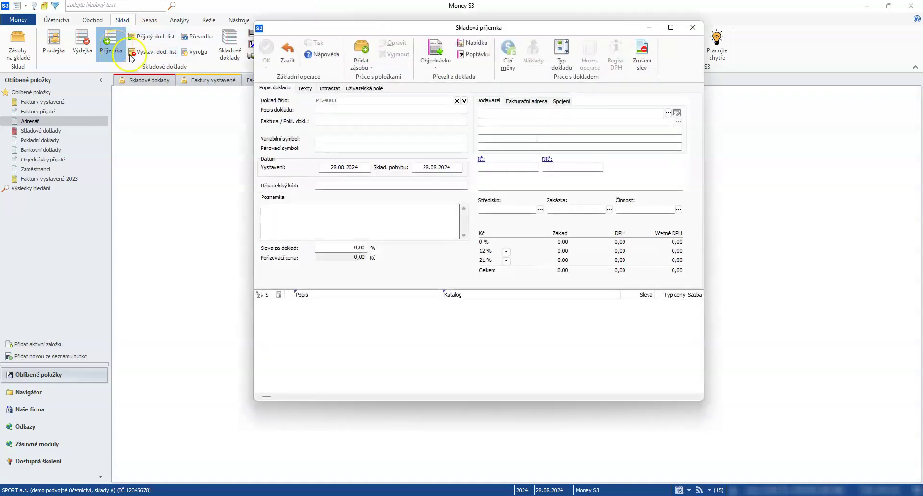
click(366, 53)
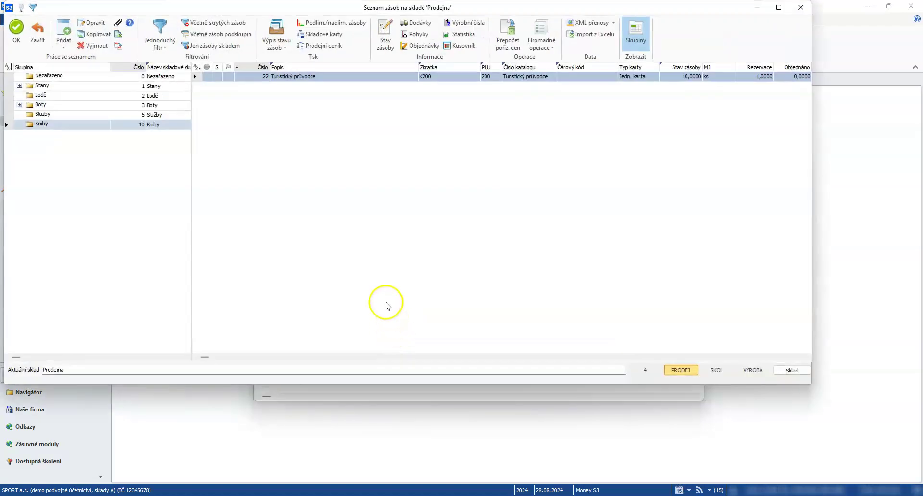
click(725, 374)
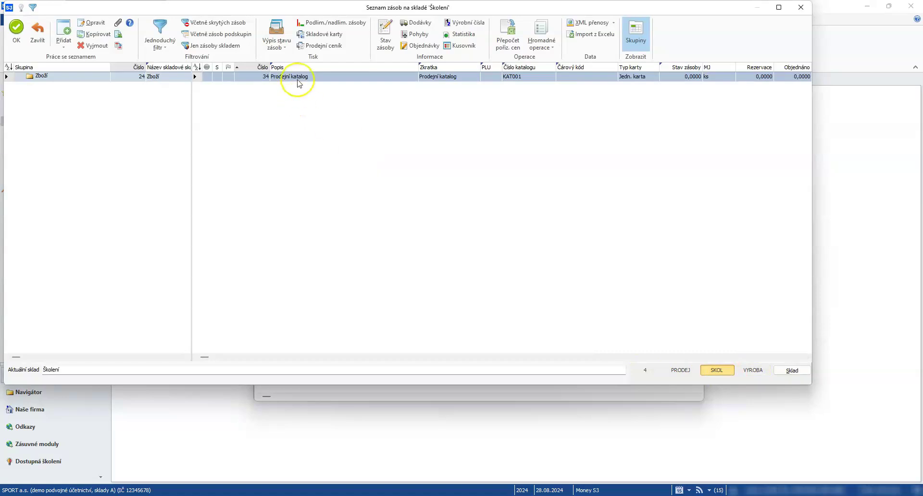
double_click(299, 83)
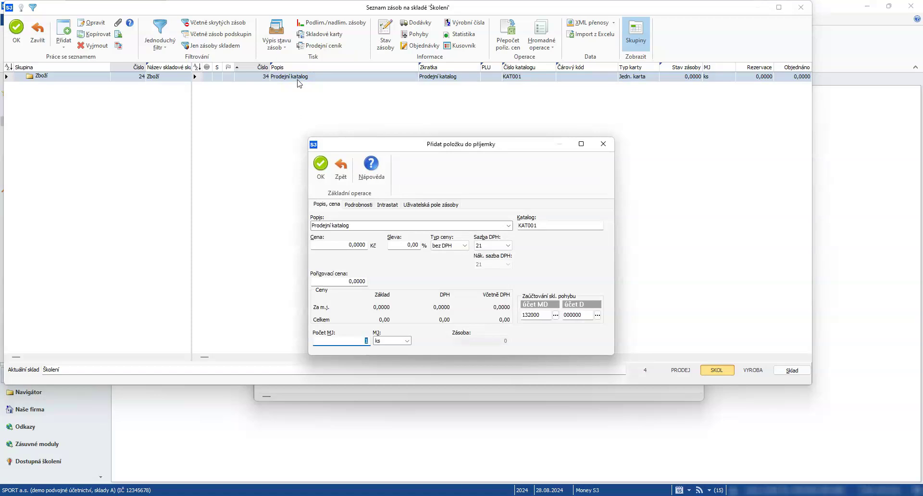
- Add Prodejní katalog to the receipt: price 100, quantity 5 ks, account 131000
click(349, 245)
text(100)
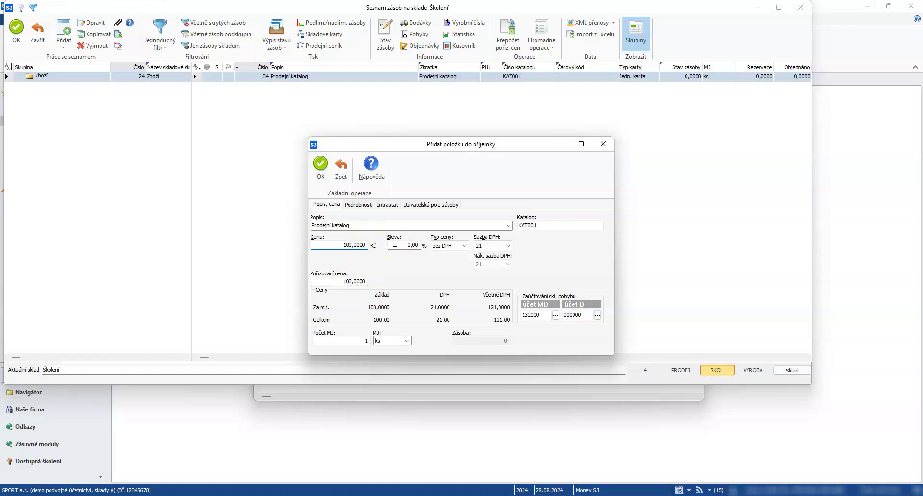
click(486, 246)
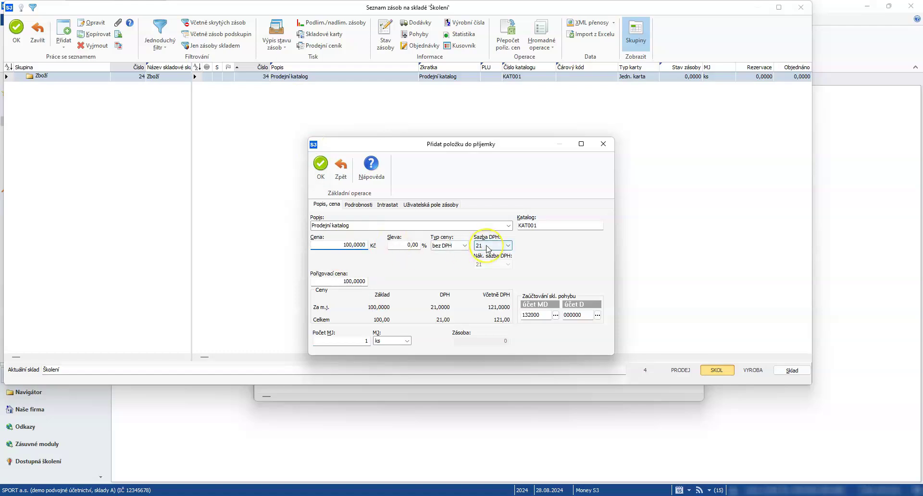
click(365, 342)
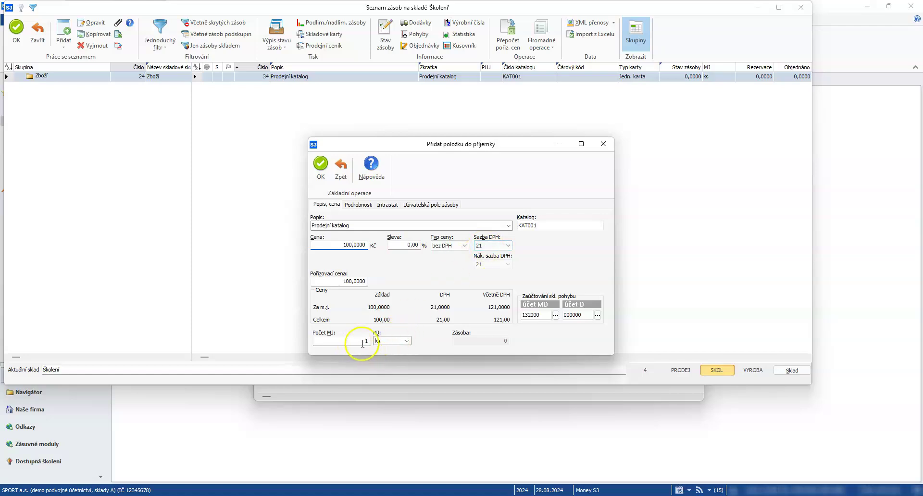
click(362, 341)
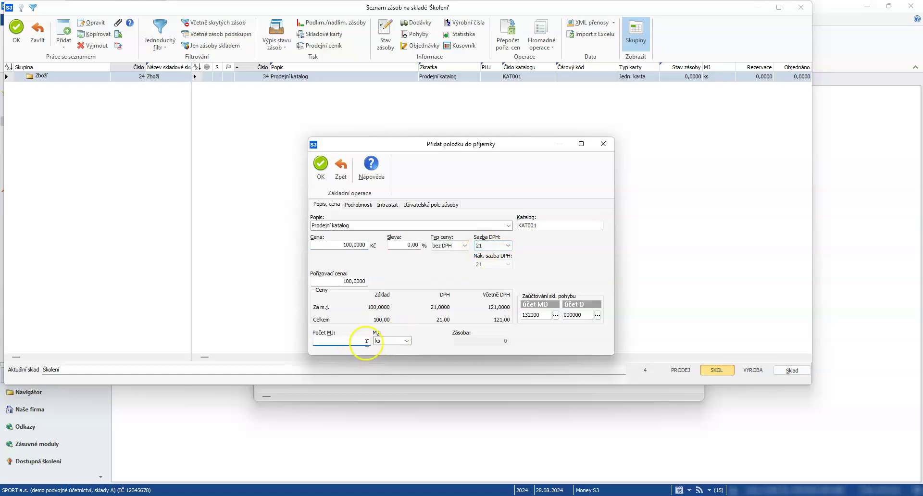
click(385, 343)
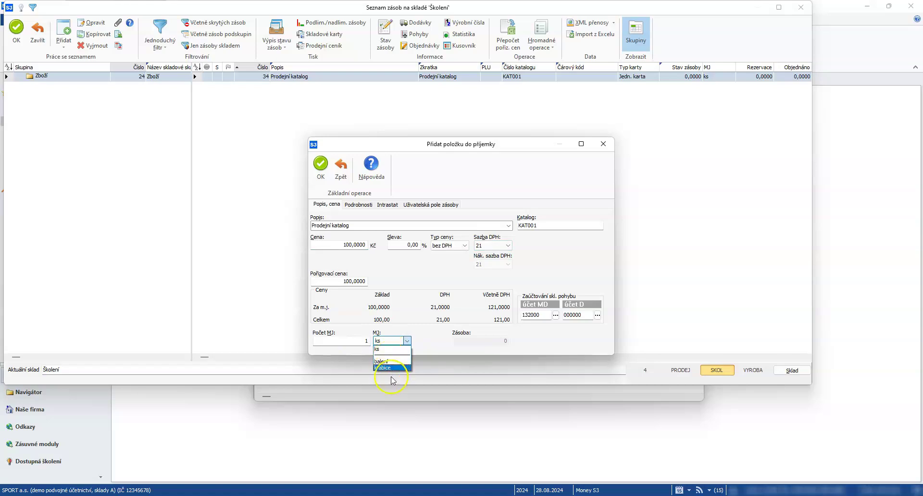
click(350, 340)
click(351, 340)
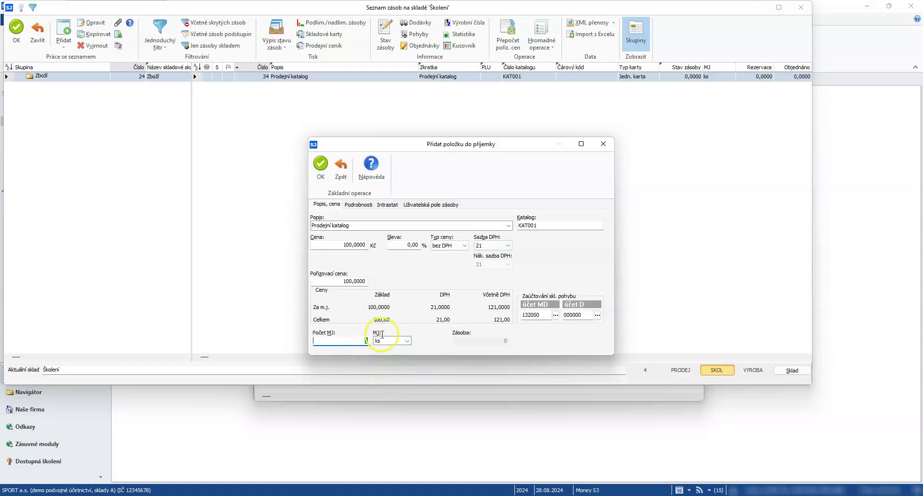
text(5)
click(577, 314)
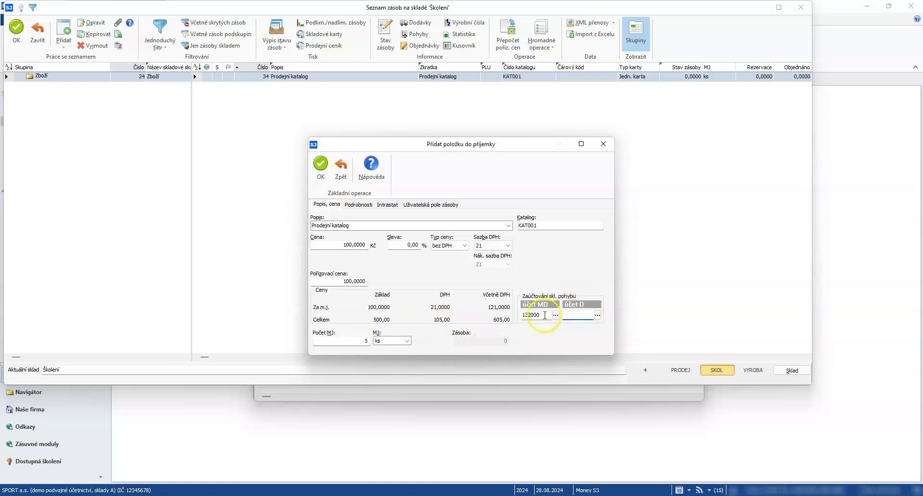
text(131000)
click(322, 169)
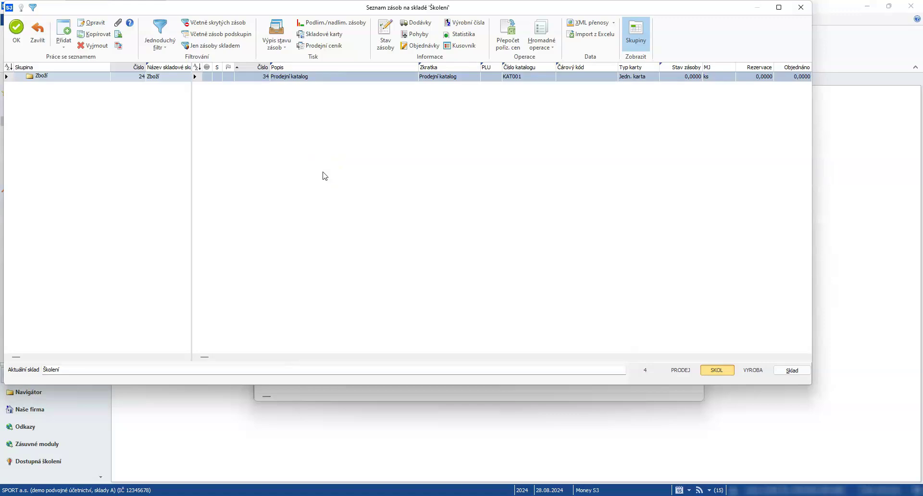
- Confirm the Prodejní katalog stock item and save the Skladová příjemka
click(17, 29)
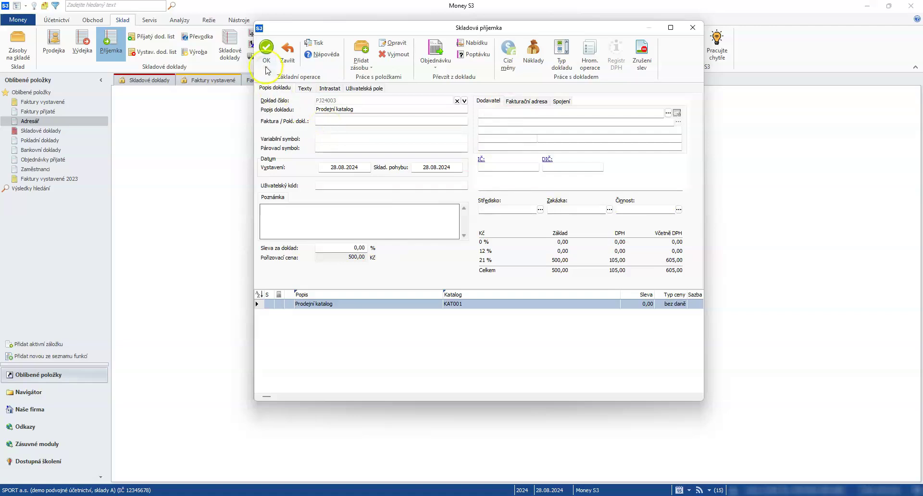
click(267, 48)
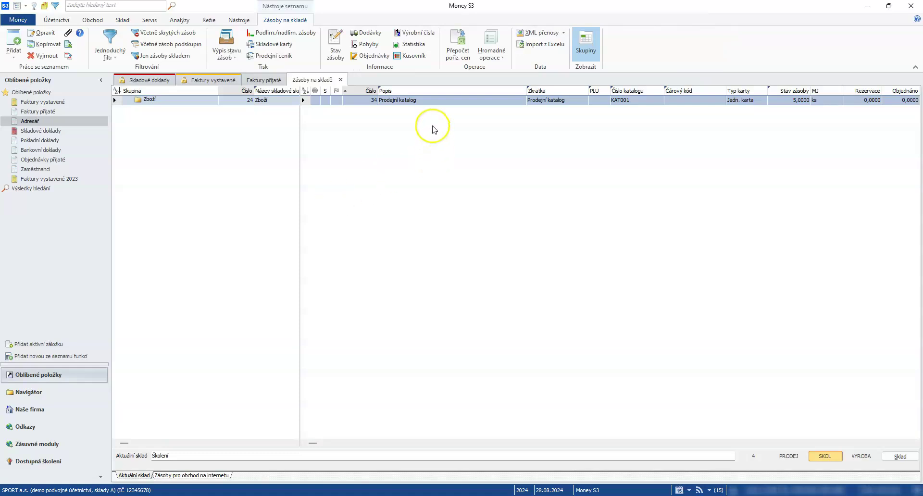
double_click(420, 105)
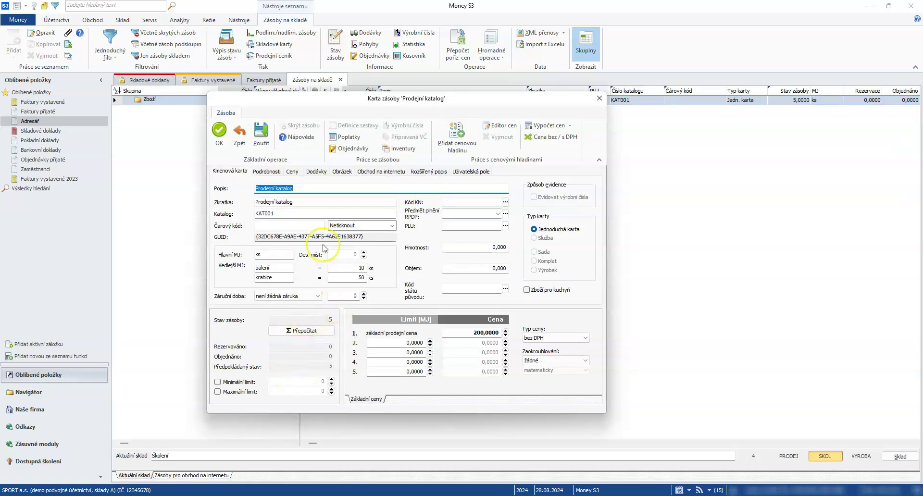
click(292, 171)
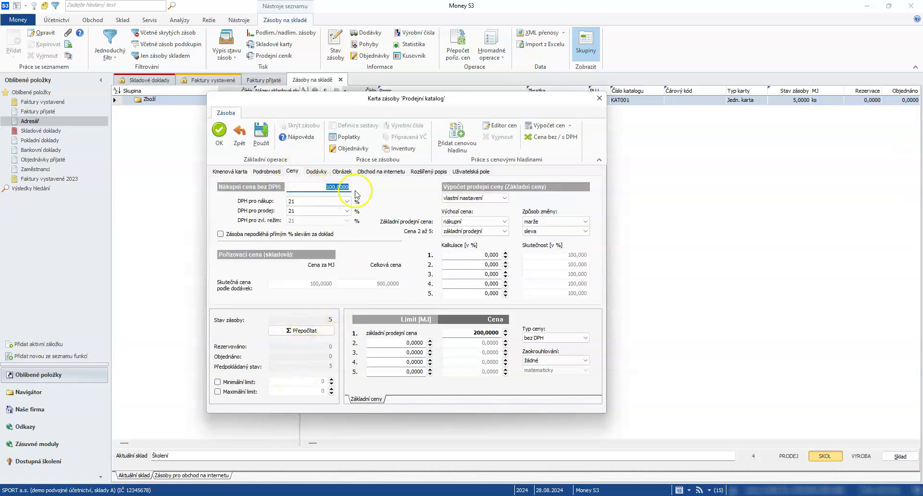
click(318, 171)
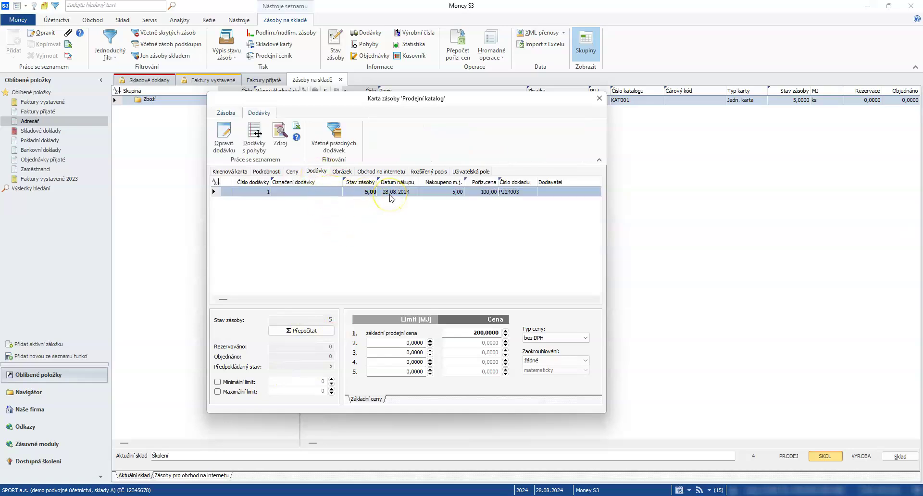
click(226, 113)
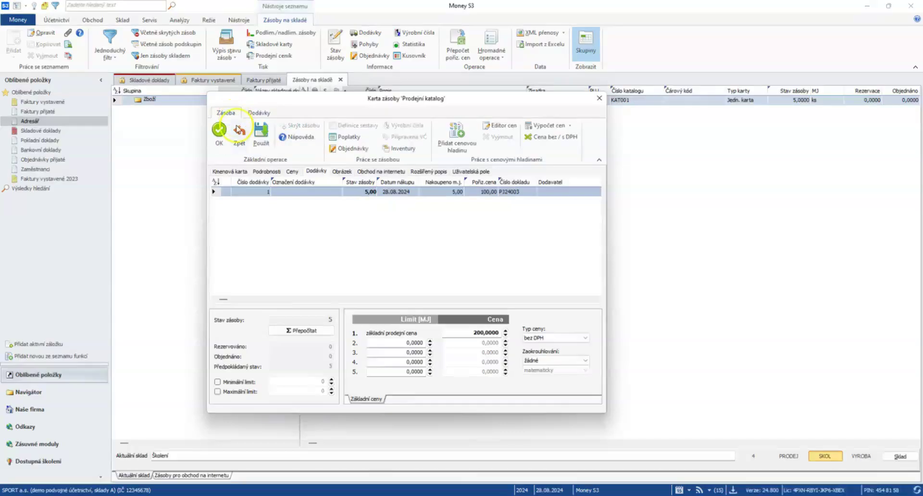
click(219, 129)
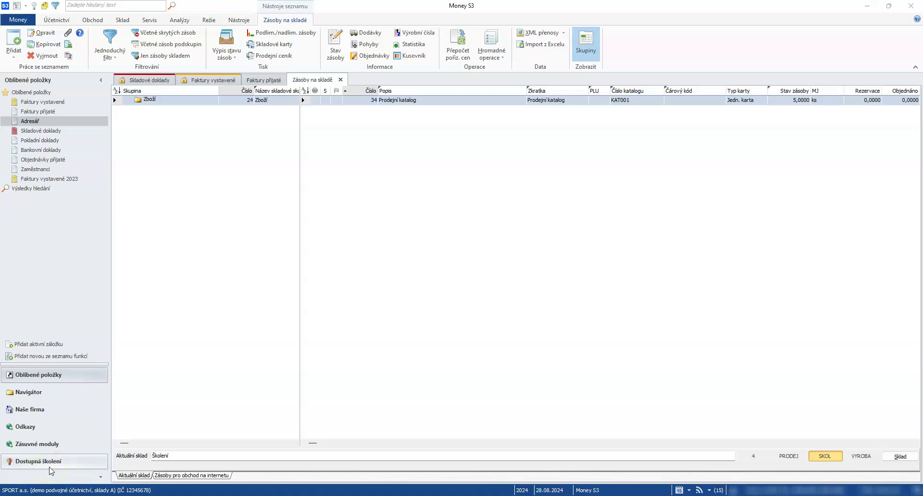
- Go to the Faktury vystavené list and start new issued invoice 1024009
click(198, 193)
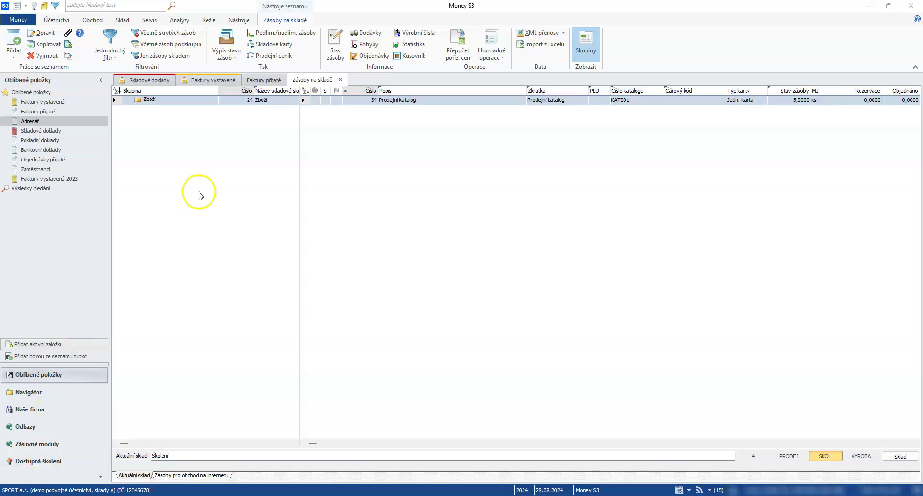
click(208, 120)
click(54, 169)
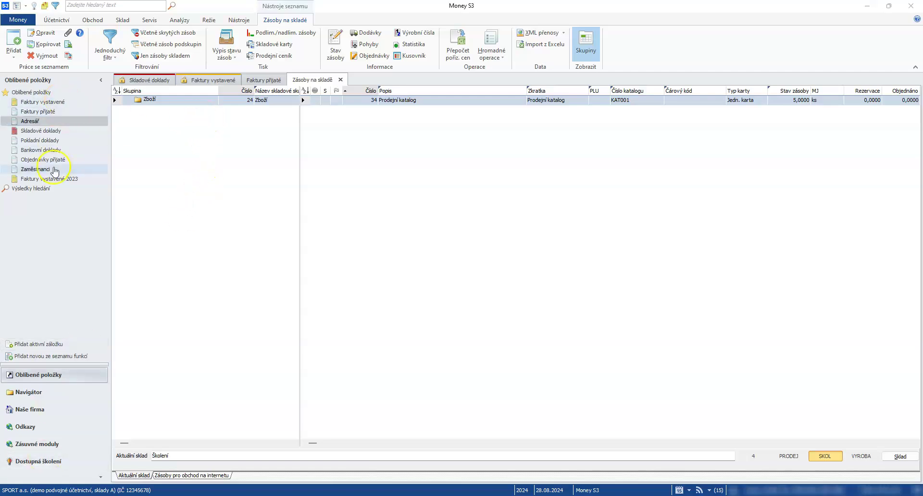
click(88, 22)
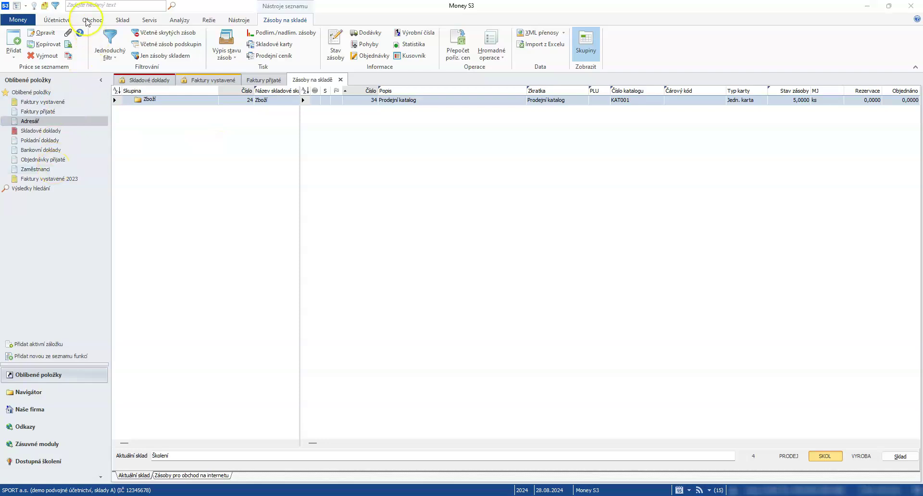
click(202, 80)
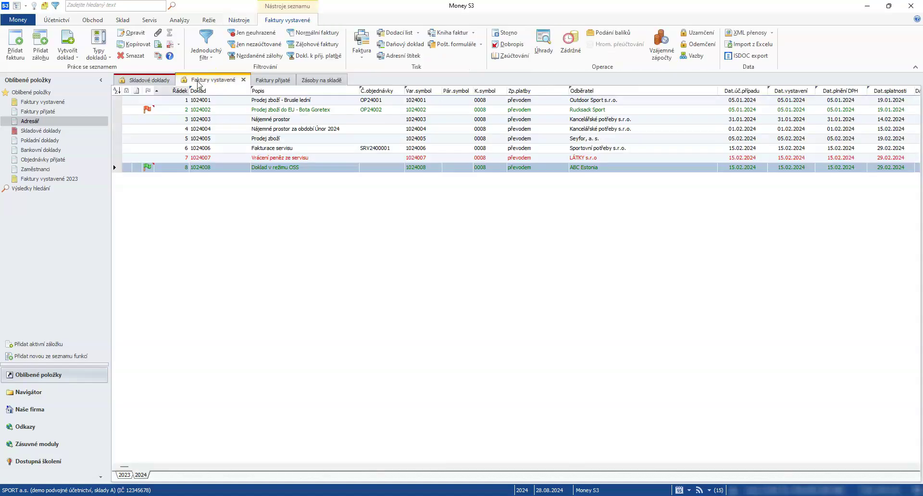
click(16, 51)
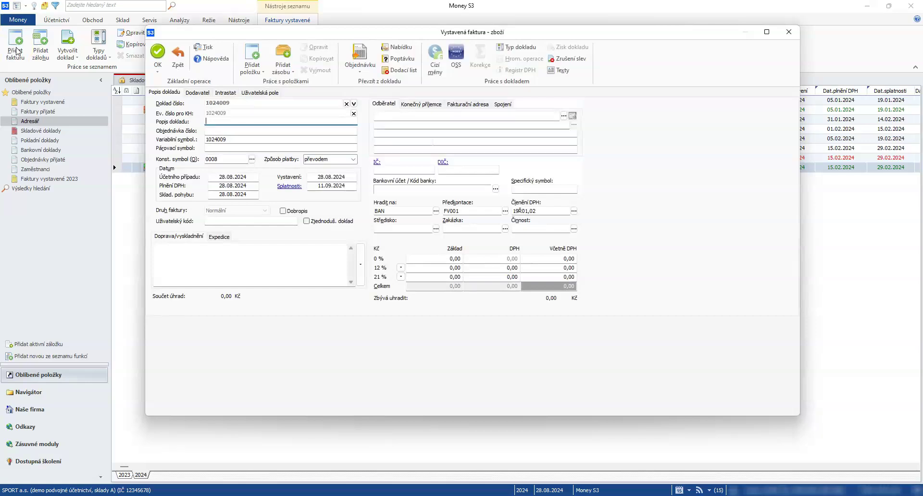
- Set Seyfor, a. s. as the invoice's Odběratel using the 'Sey' suggestion
click(392, 117)
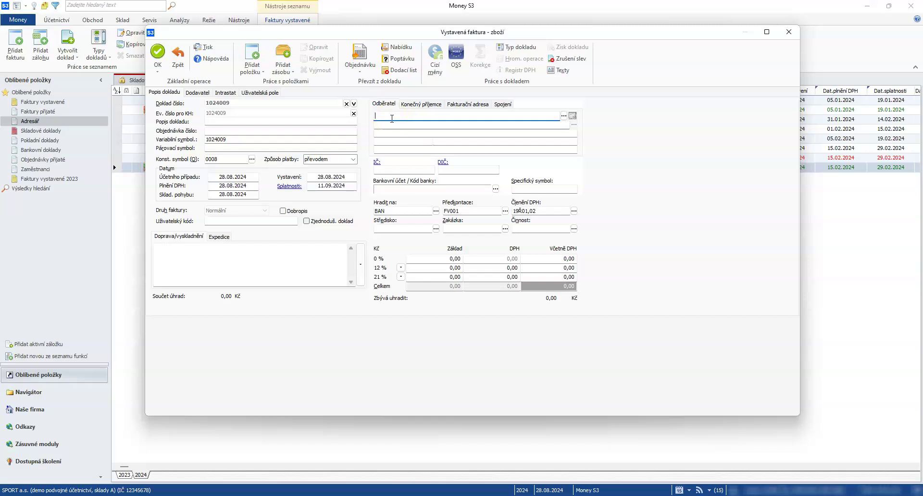
text(Sey)
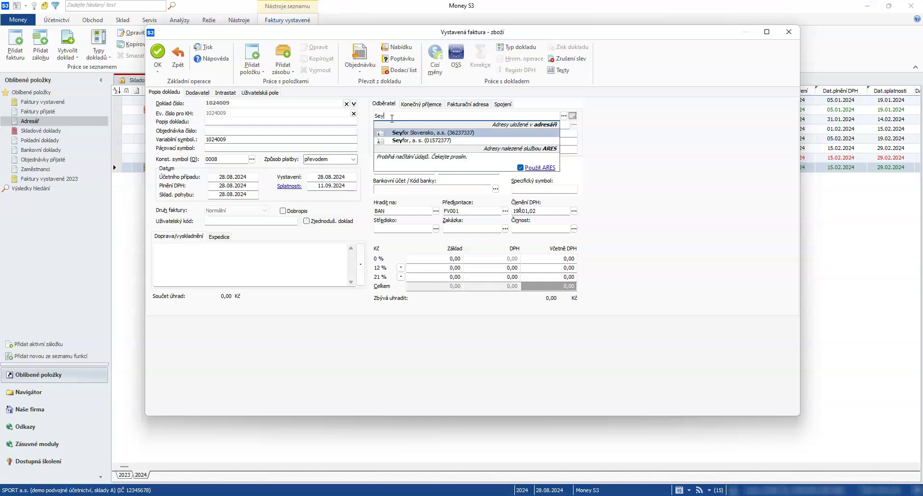
click(402, 141)
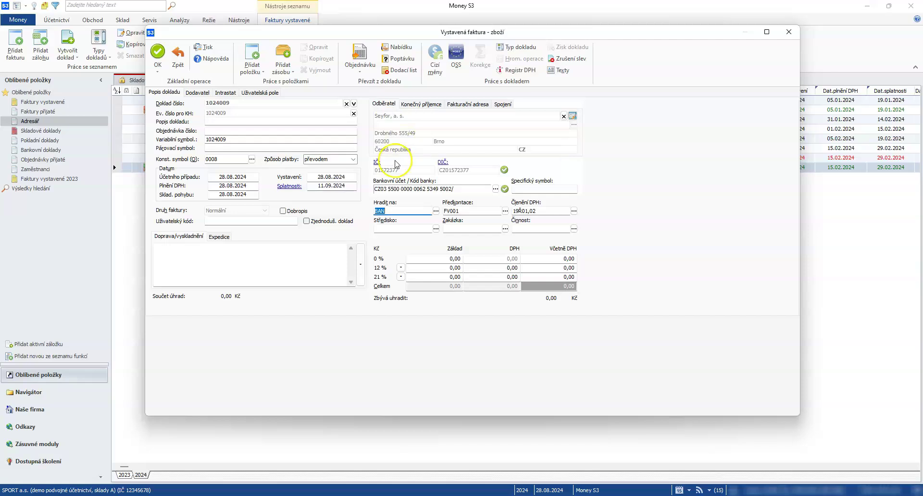
- Bring up the Školení warehouse stock list via Přidat zásobu
click(280, 57)
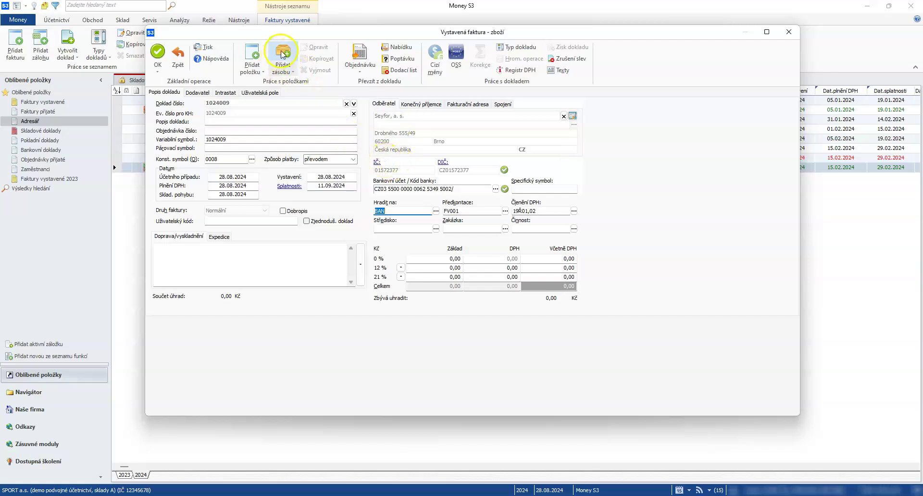
click(258, 55)
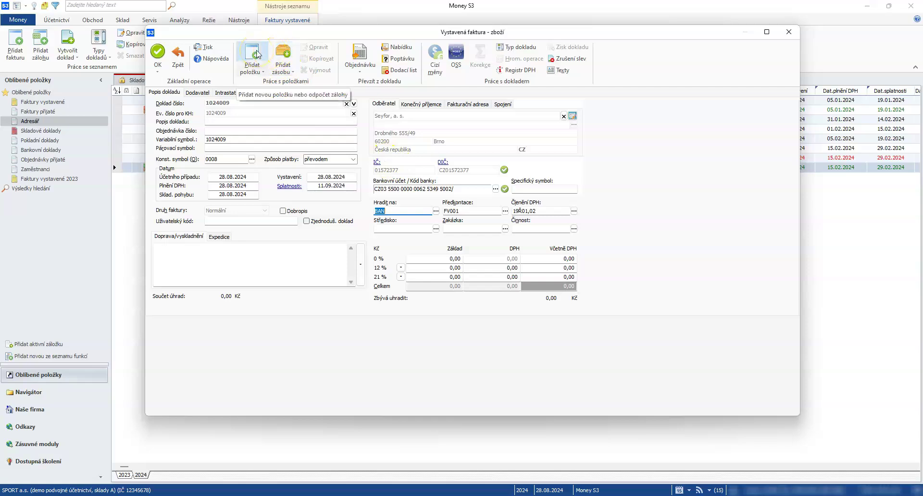
click(291, 53)
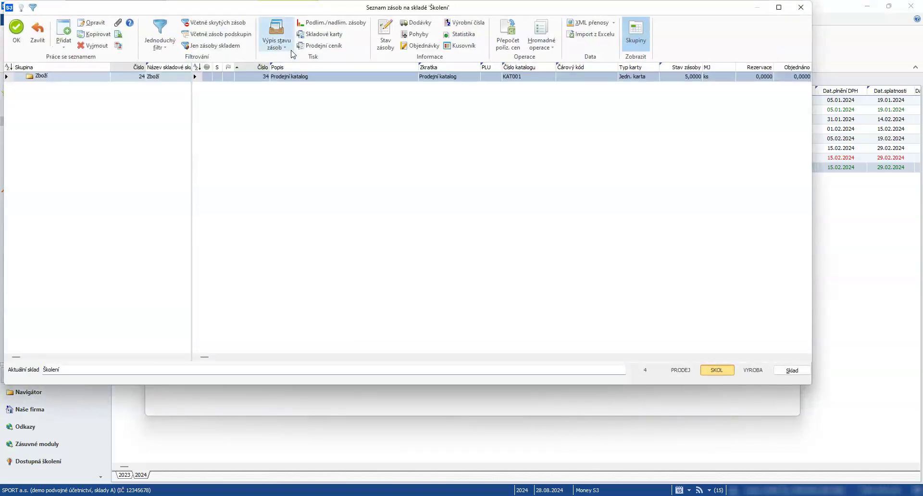
- Add one Prodejní katalog from stock with account 504000, then close the stock list
click(303, 98)
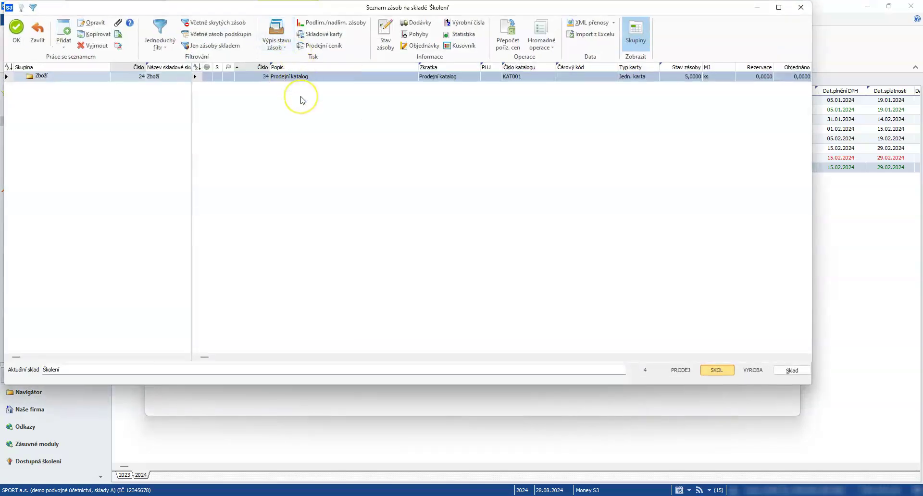
click(303, 83)
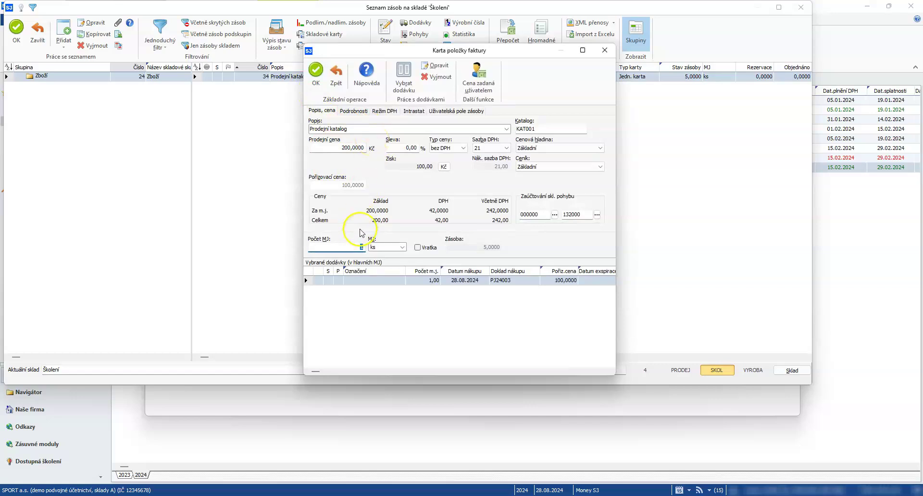
click(544, 214)
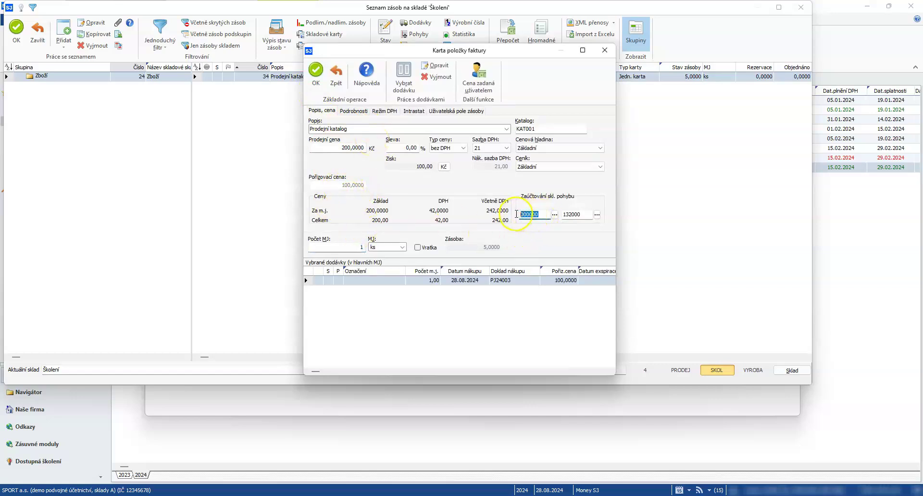
text(504)
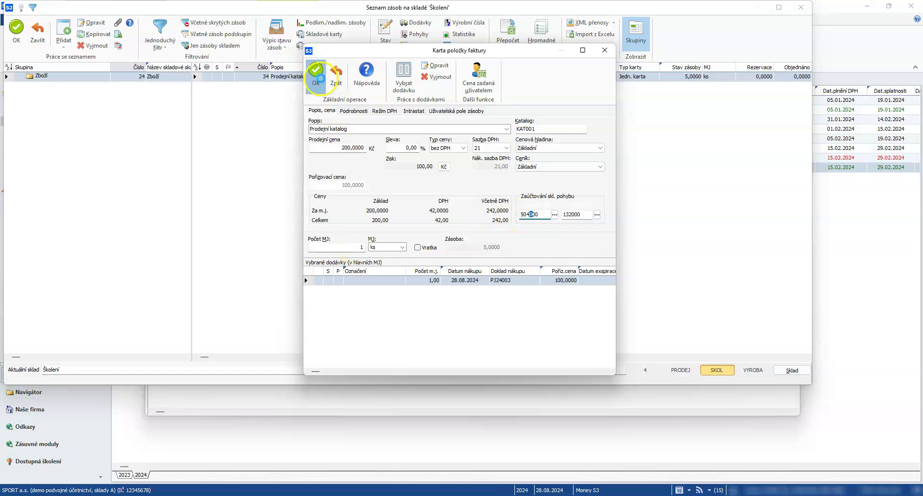
click(316, 77)
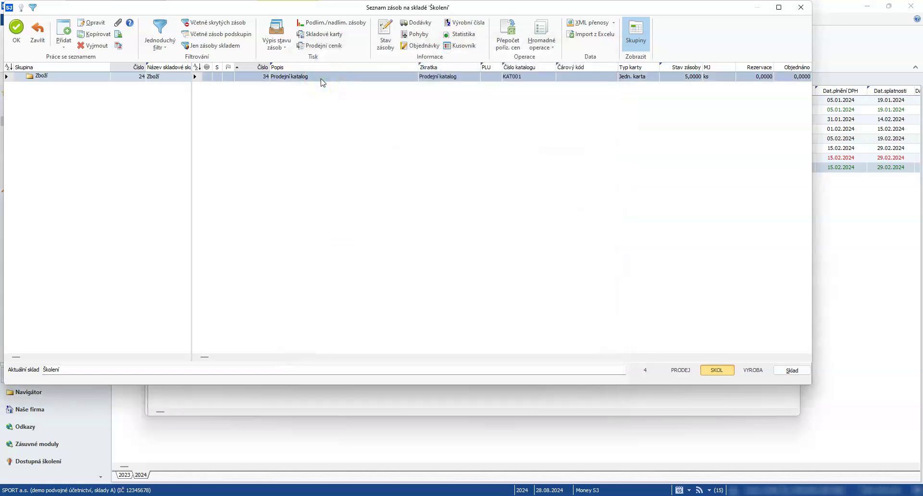
click(275, 126)
click(37, 35)
click(355, 327)
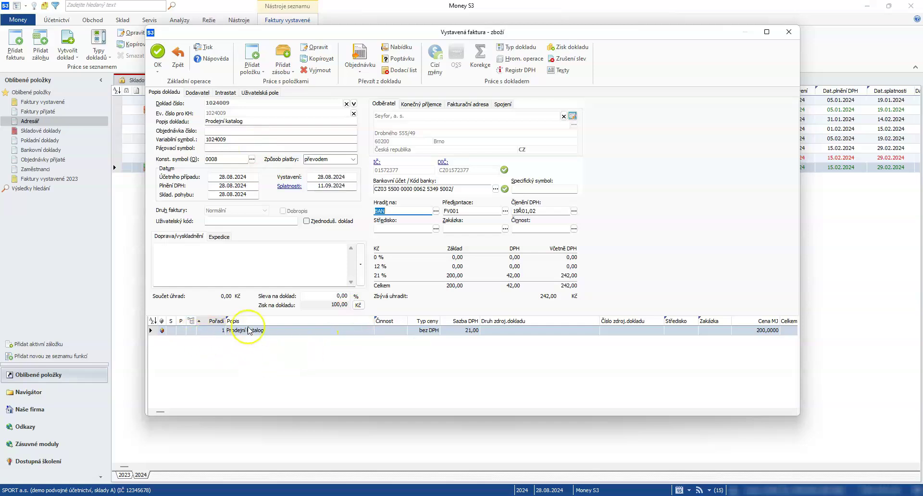
- Add a Dopravné invoice line priced 99 Kč with 21 % VAT
click(252, 63)
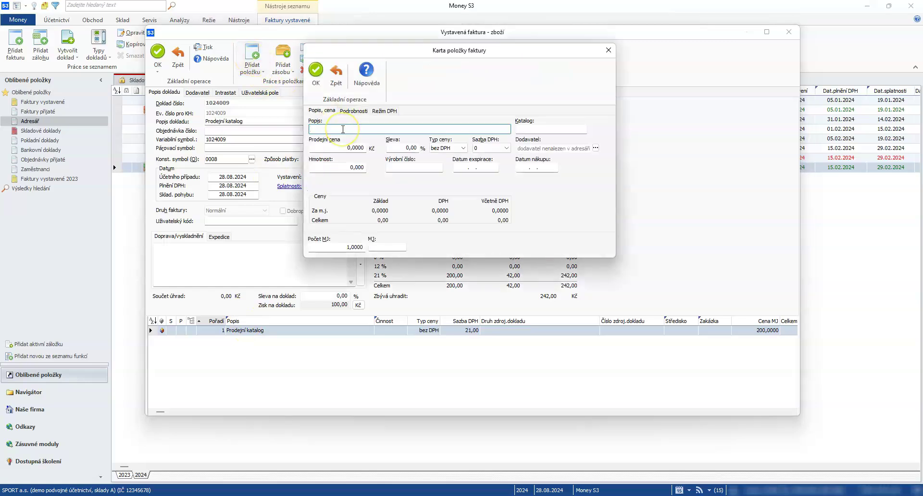
text(Doprav)
text(99)
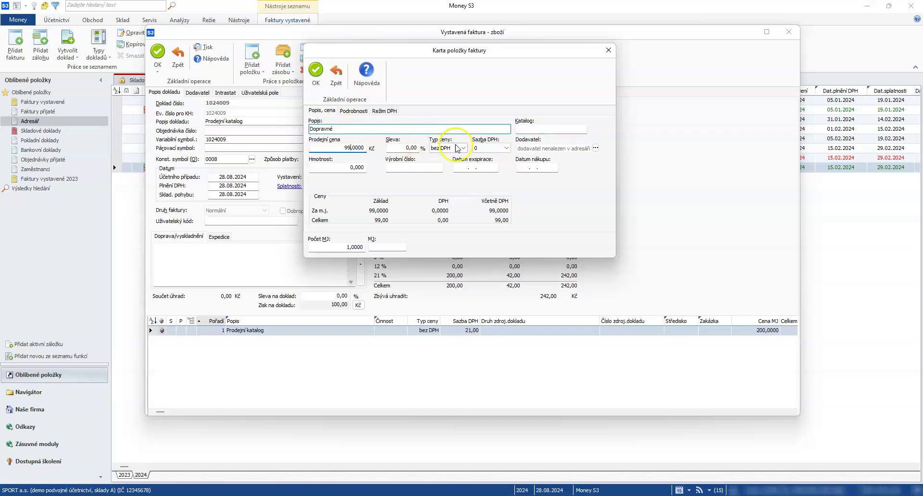
click(483, 149)
click(484, 163)
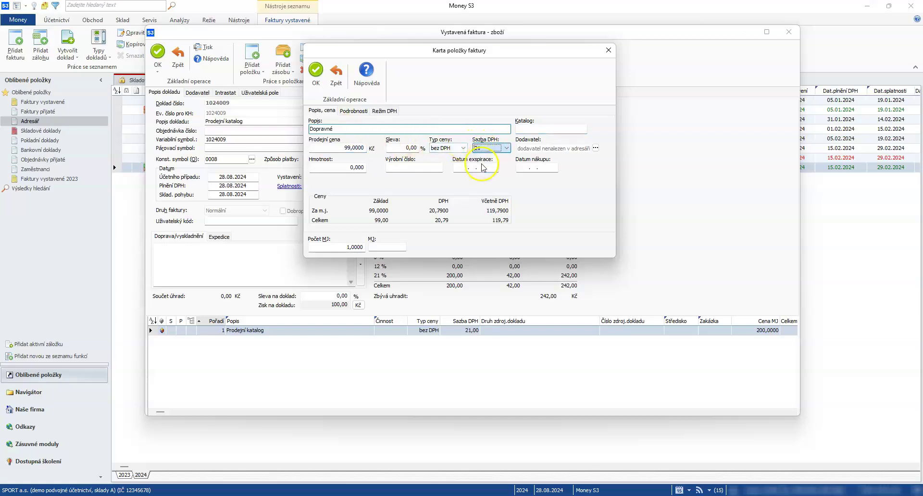
click(316, 71)
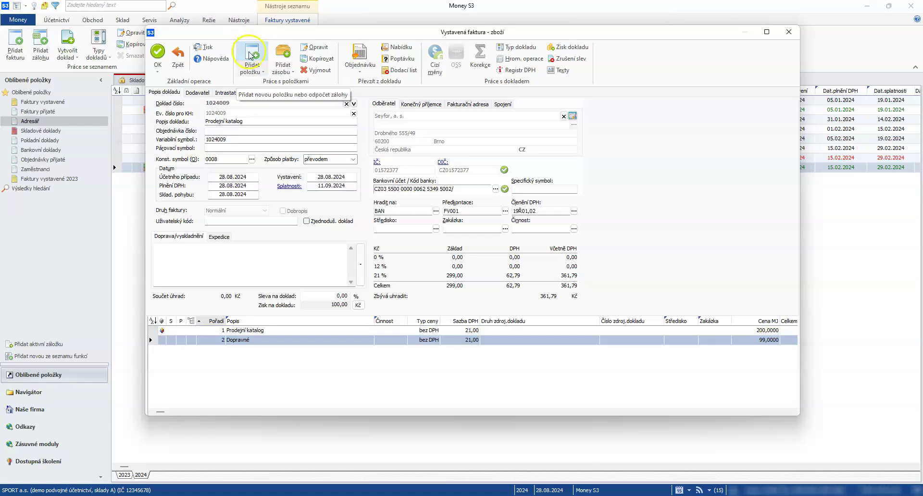
- Apply a Korekce rounding the total to jednotky, spread into the základní sazba DPH
click(484, 63)
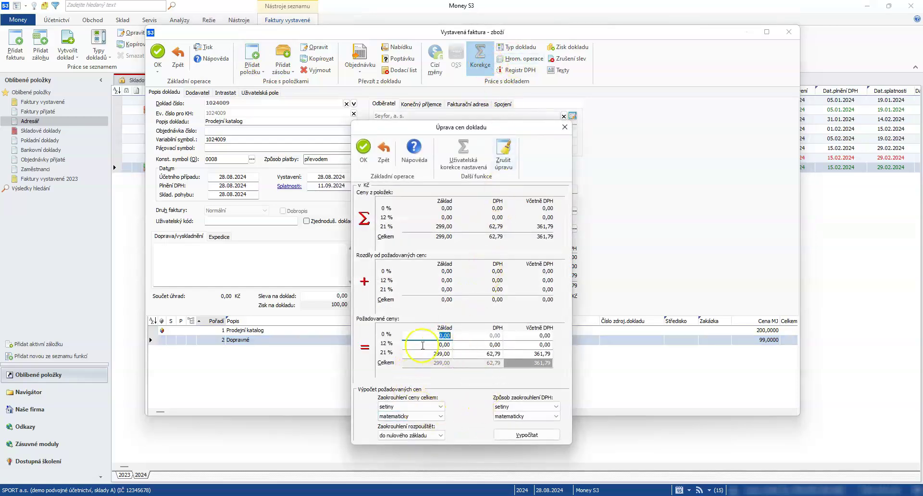
click(417, 406)
click(404, 435)
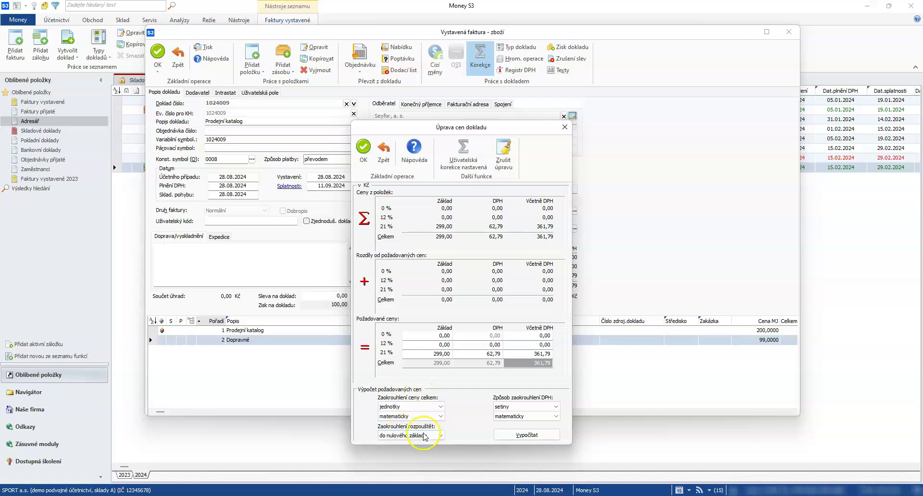
click(528, 435)
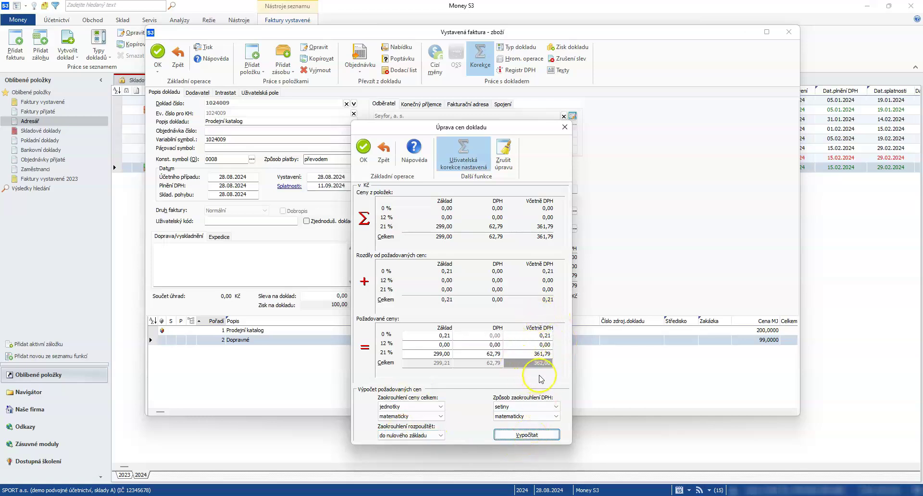
click(420, 435)
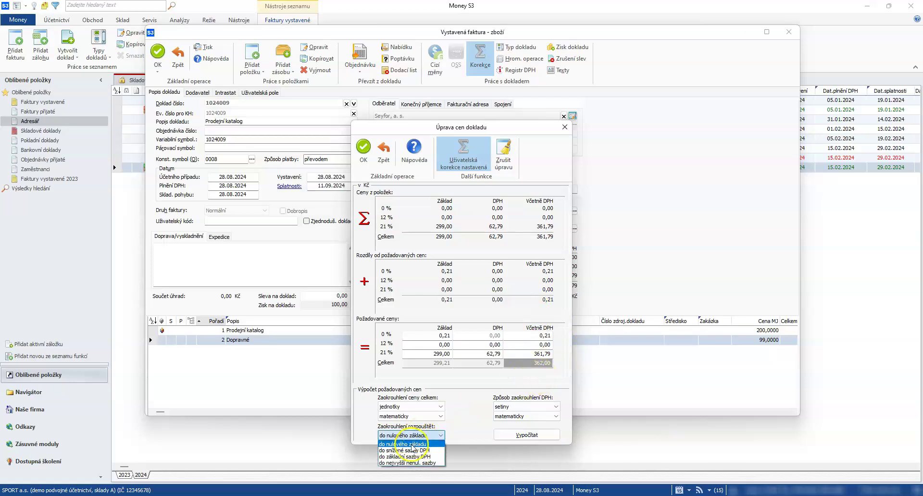
click(412, 457)
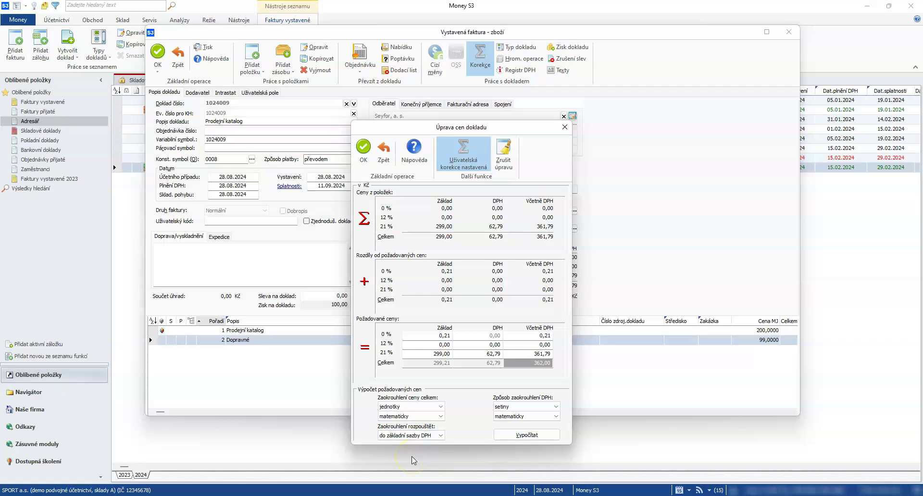
click(531, 434)
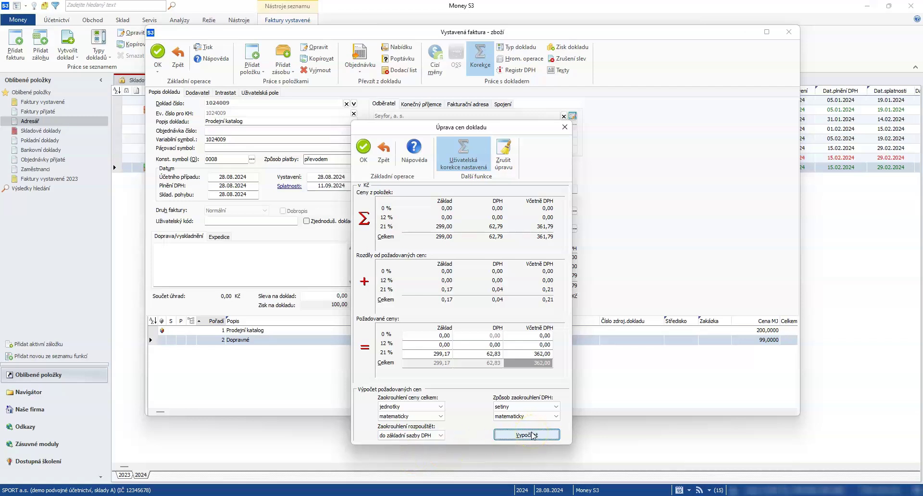
click(362, 147)
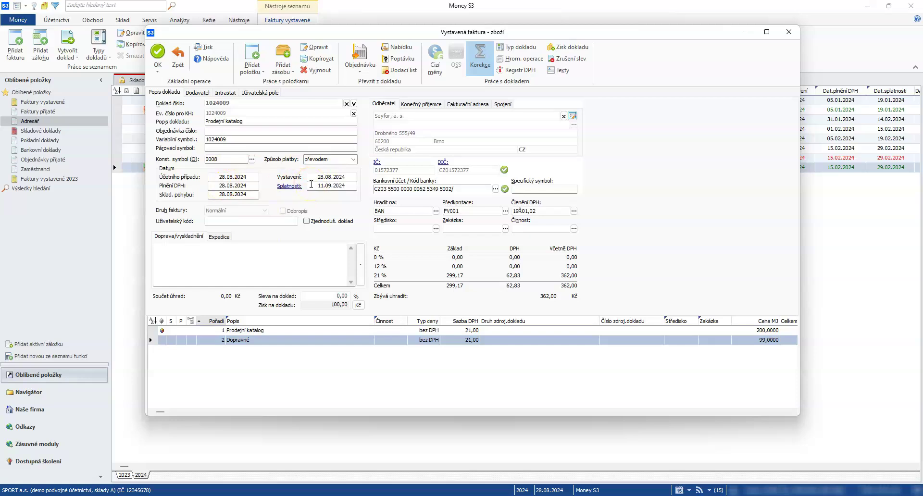
- Review invoice 1024009's Expedice, Intrastat and Popis dokladu tabs, then open Texty faktury
click(219, 236)
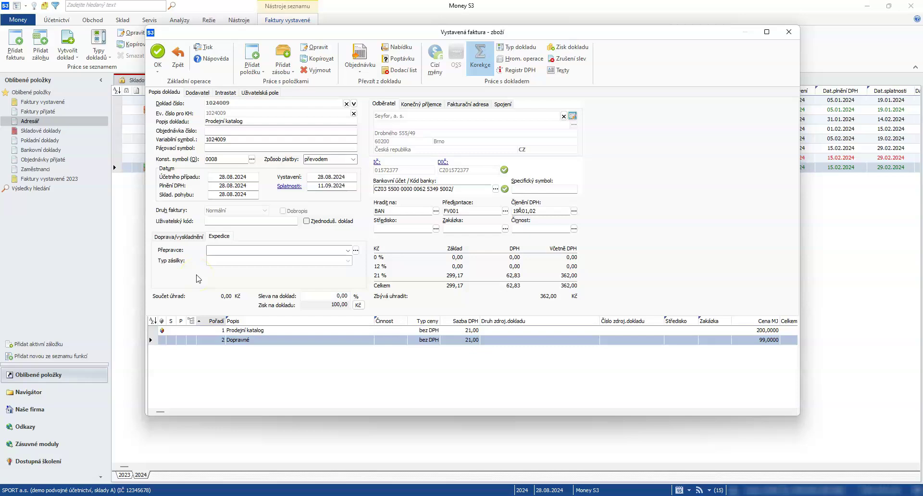
click(225, 93)
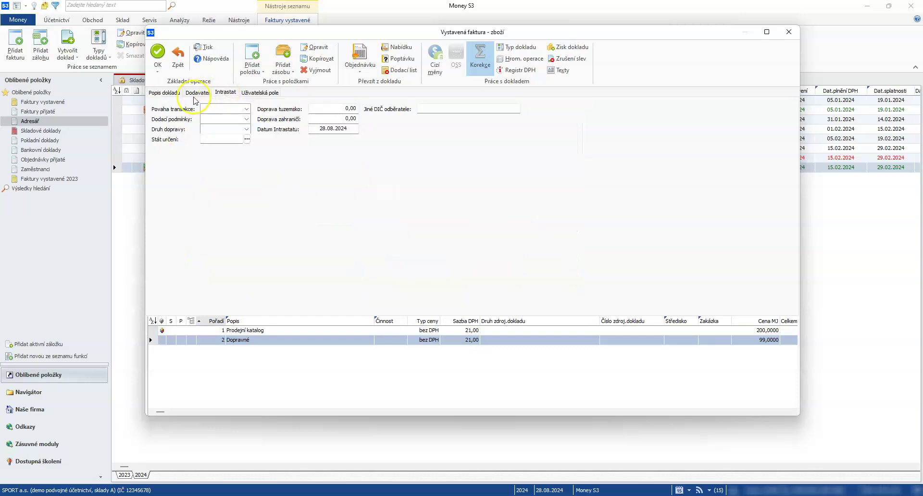
click(165, 92)
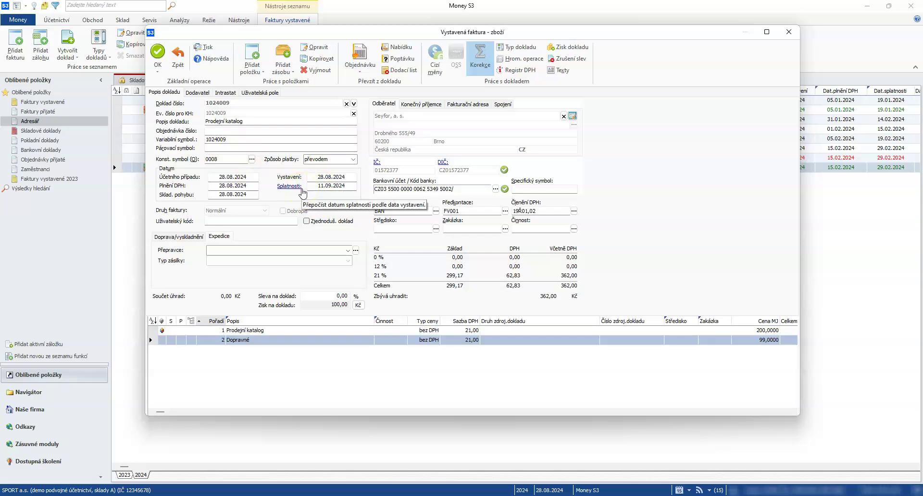
click(561, 71)
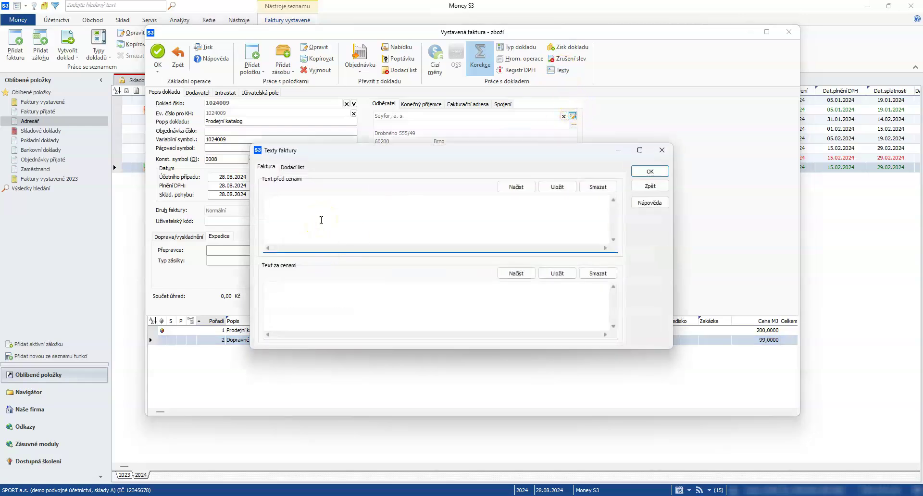
- Enter 'Text před cenou' before prices and 'Text za cenou' after prices, and confirm
click(305, 293)
text(Textt)
key(BackSpace)
text(před cenou)
click(319, 316)
text(Tex)
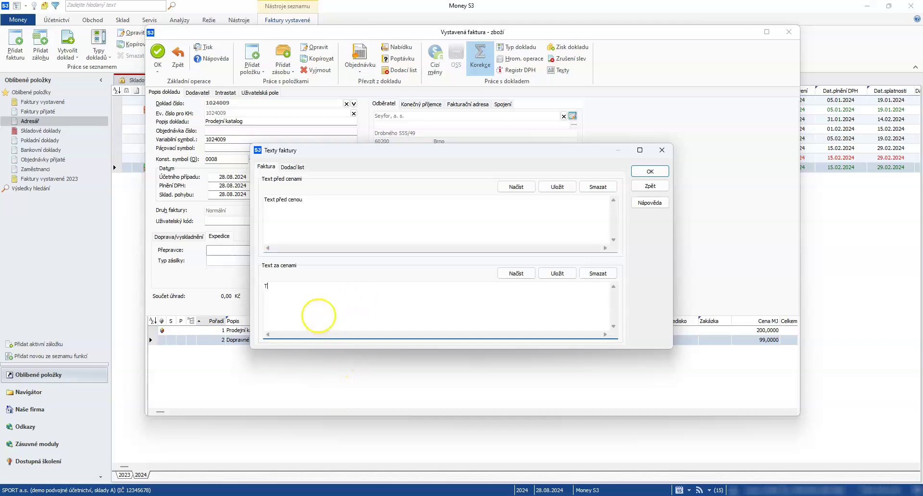
text(t za cenou)
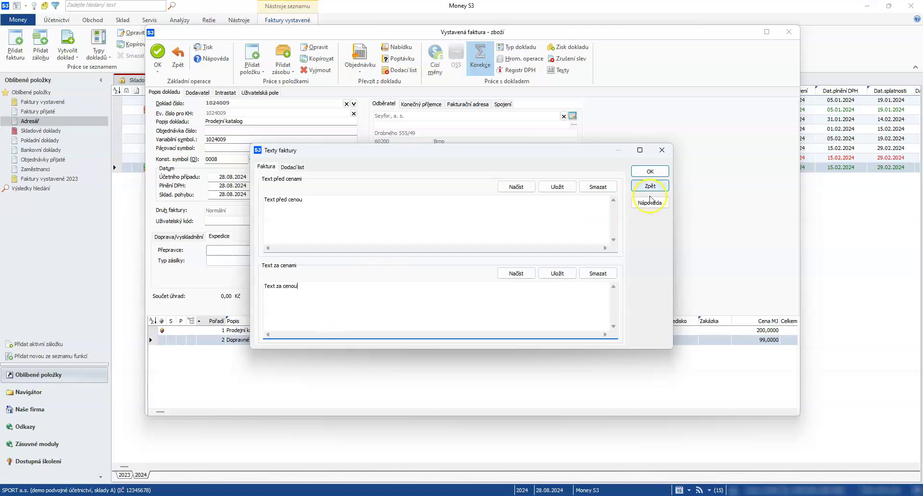
click(661, 173)
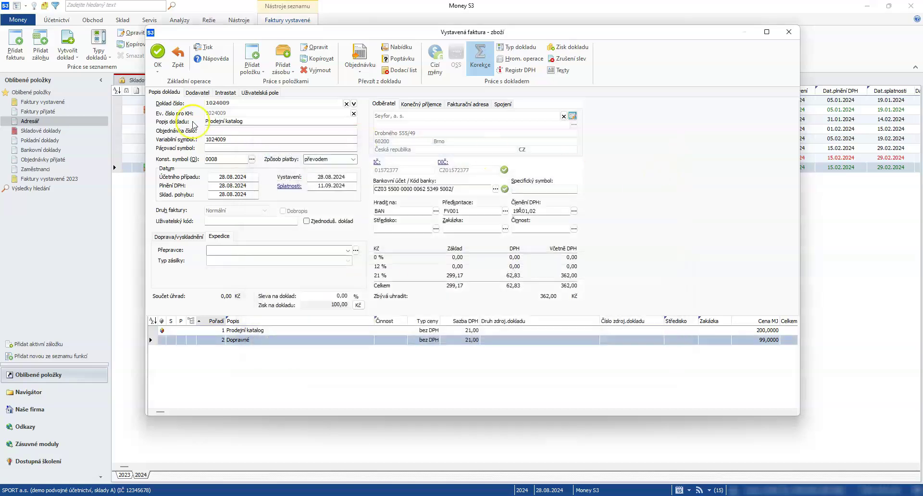
- Show the Náhled print preview of invoice 1024009 from the Tisk settings
click(157, 51)
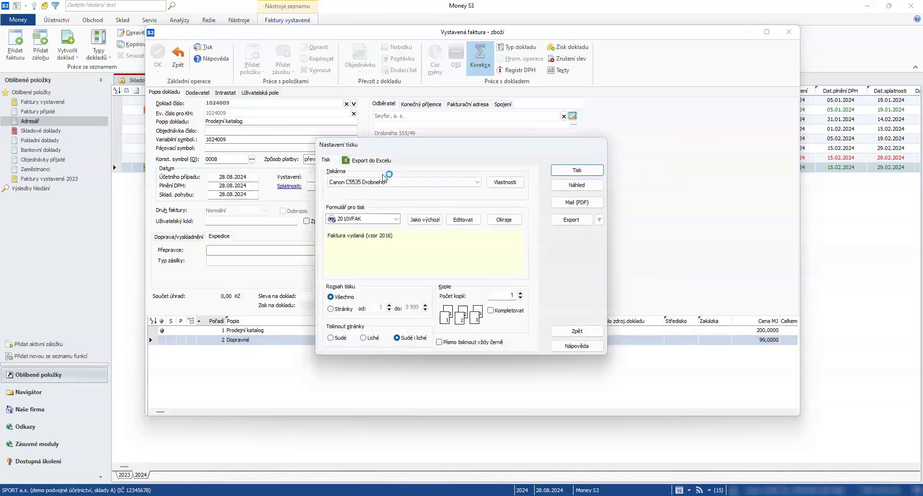
click(399, 192)
click(574, 186)
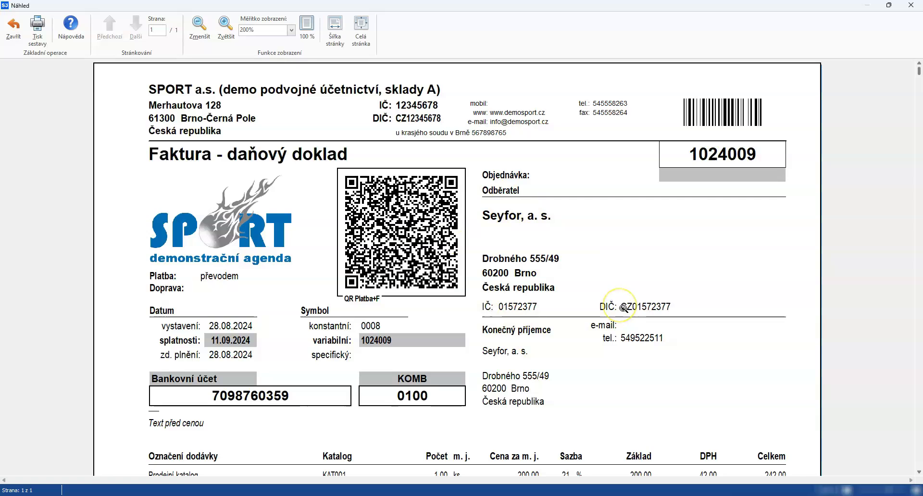
- Scroll through the preview to confirm both invoice texts are printed, then close it
scroll(624, 308, down, 1)
scroll(623, 308, down, 2)
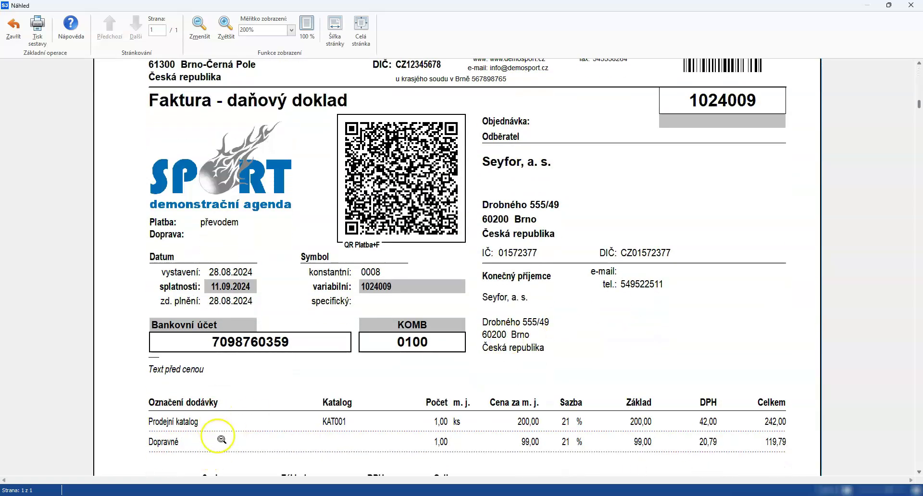
scroll(221, 435, down, 4)
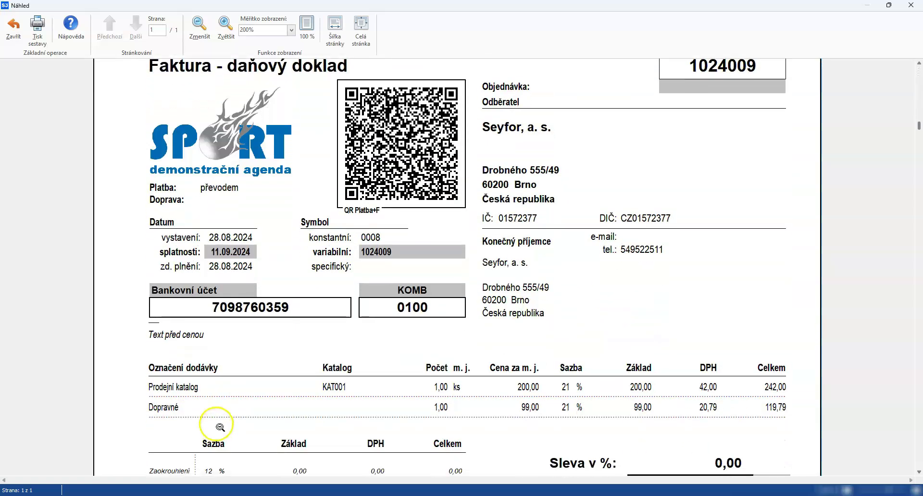
scroll(221, 423, down, 3)
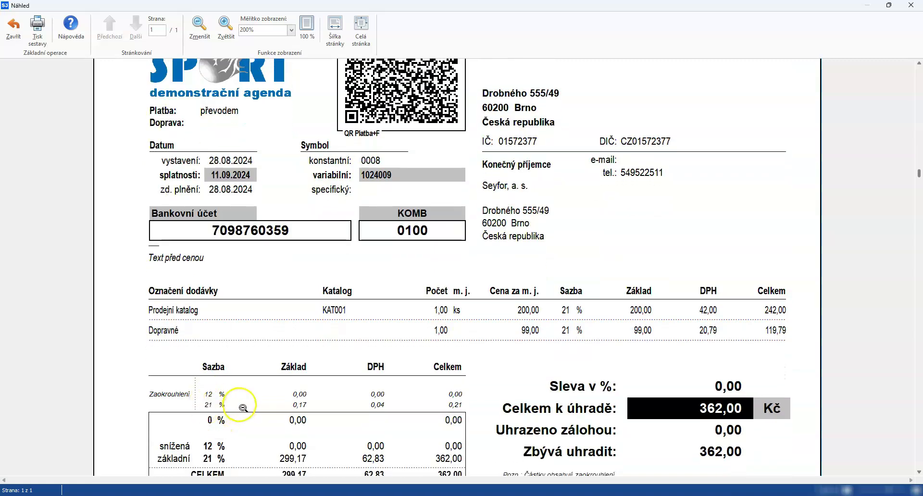
scroll(244, 408, down, 1)
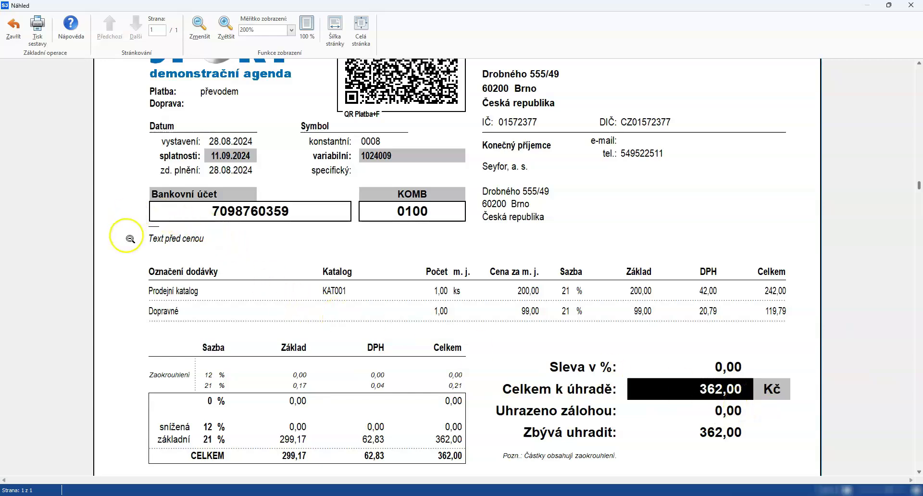
scroll(186, 350, down, 3)
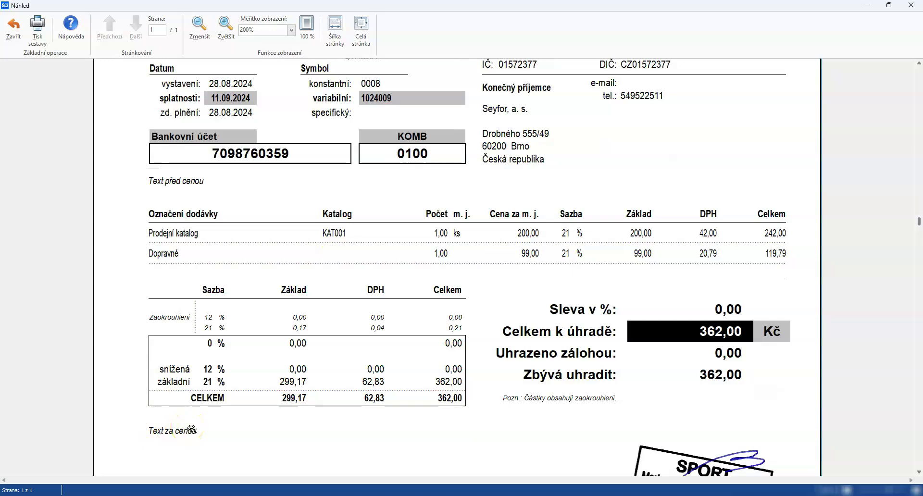
scroll(439, 397, down, 5)
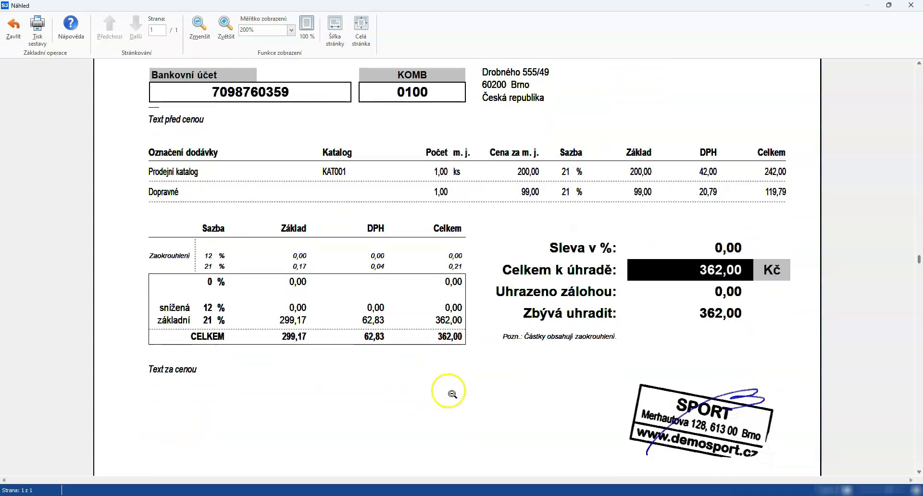
scroll(542, 320, up, 8)
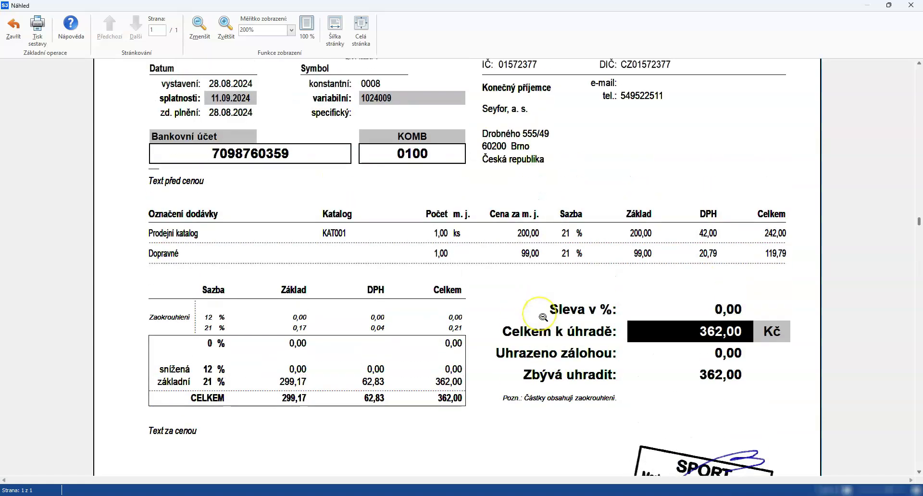
scroll(534, 313, up, 3)
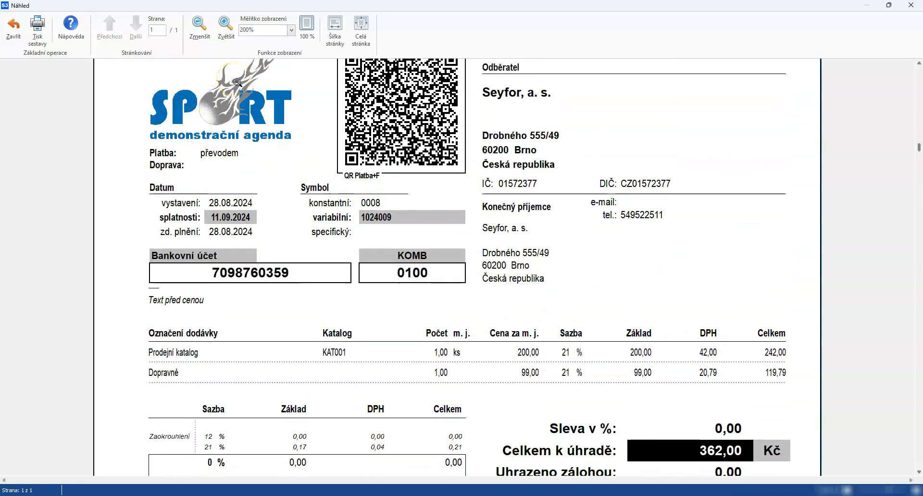
click(10, 29)
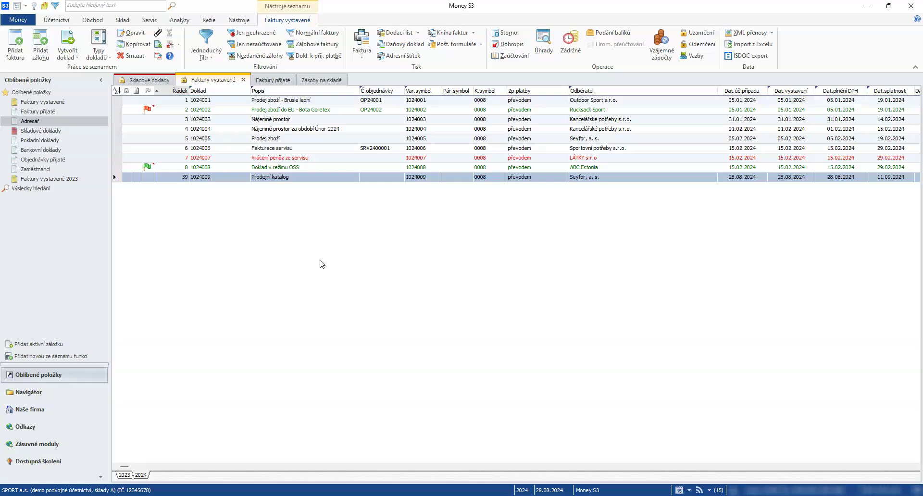
- Go to Money > Možnosti a nastavení and open Uživatelská konfigurace
click(309, 260)
click(308, 259)
click(18, 19)
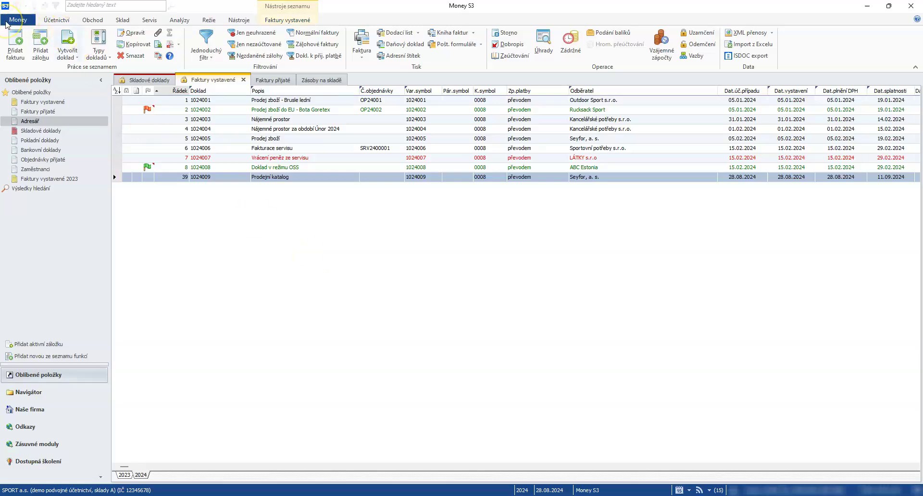
click(32, 208)
click(149, 137)
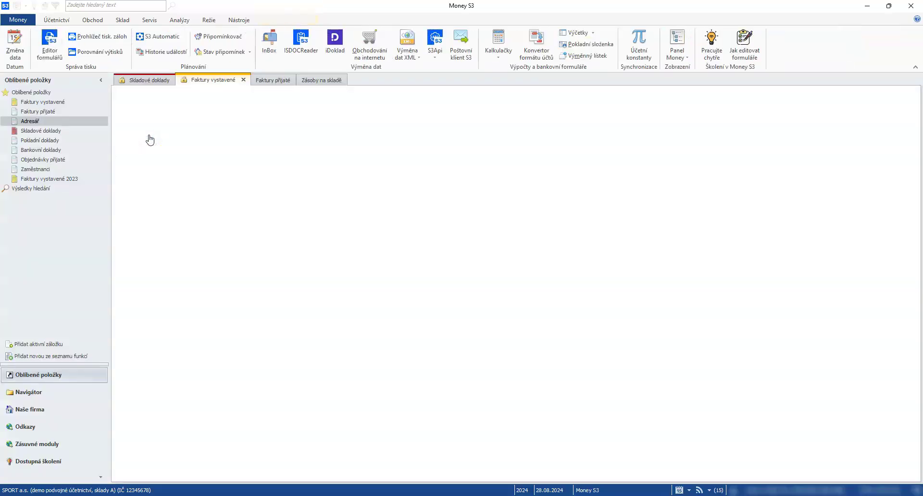
- Keep Poštovní klient S3 as the outgoing mail client under Ostatní and confirm it
click(155, 146)
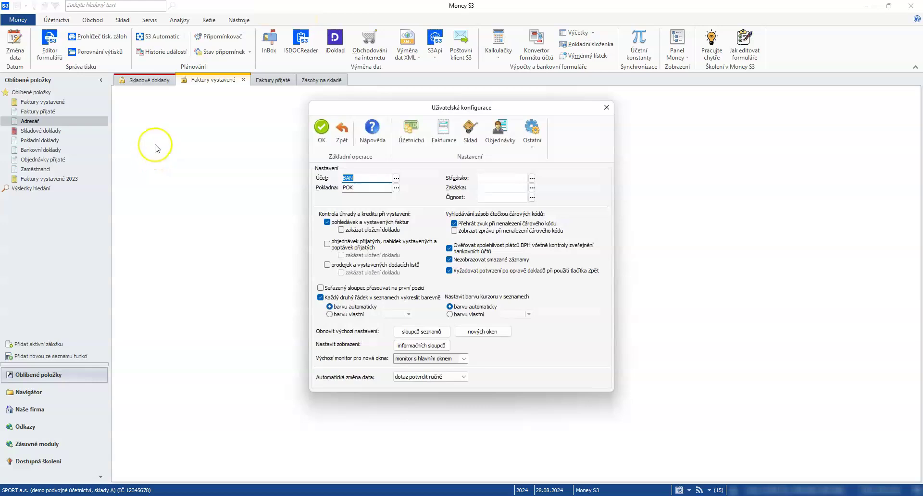
click(532, 131)
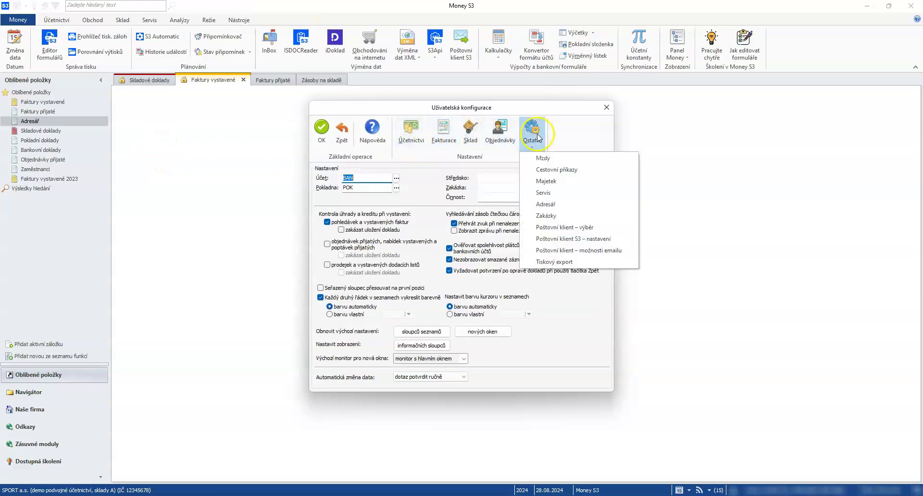
click(563, 227)
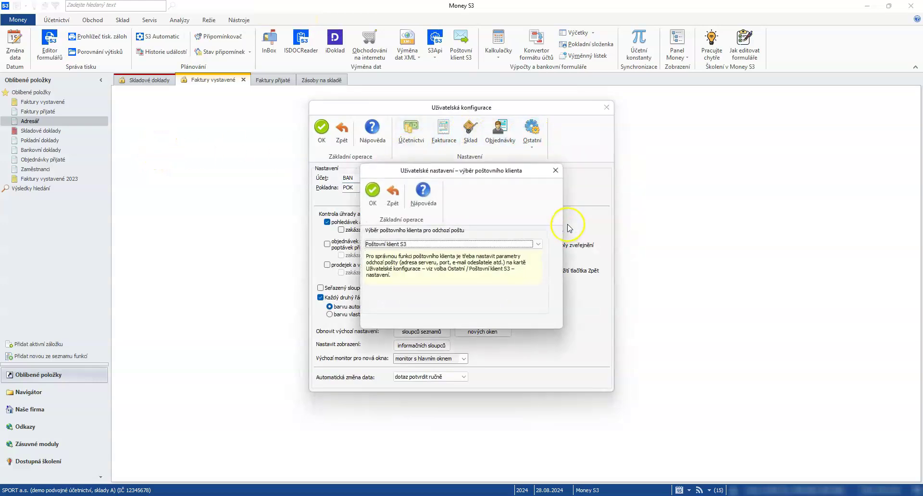
click(441, 244)
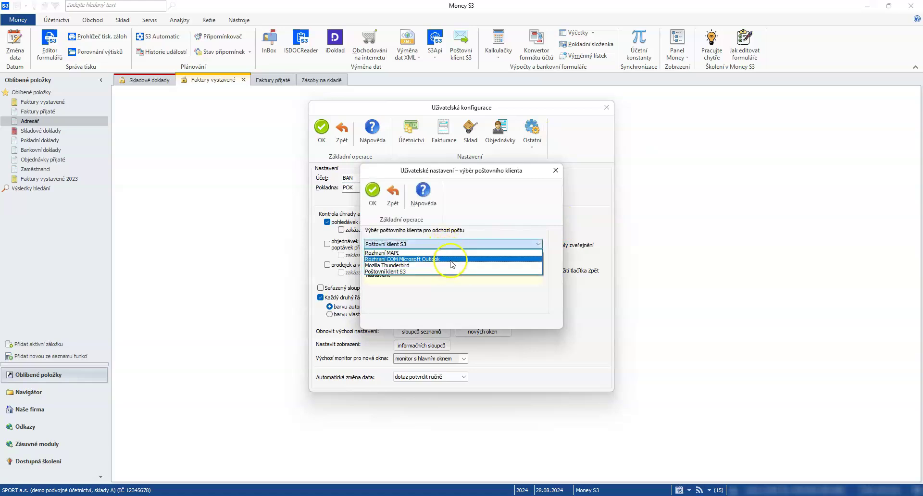
click(423, 272)
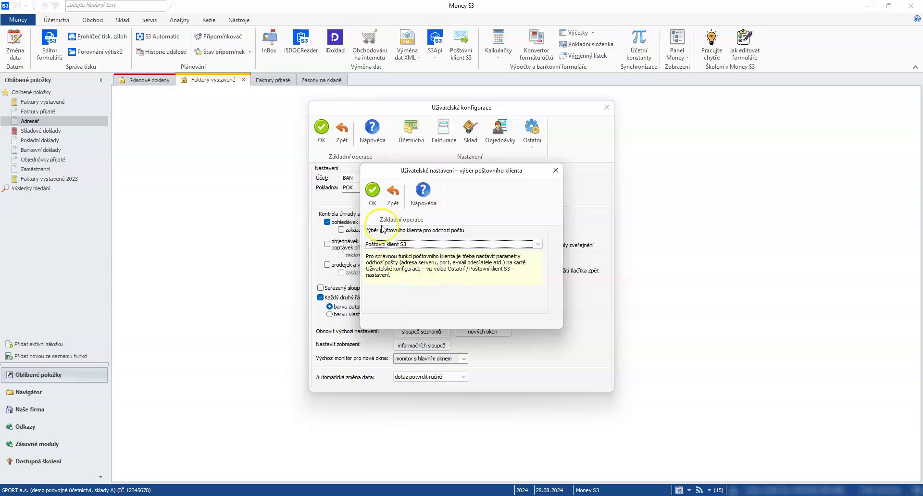
click(373, 191)
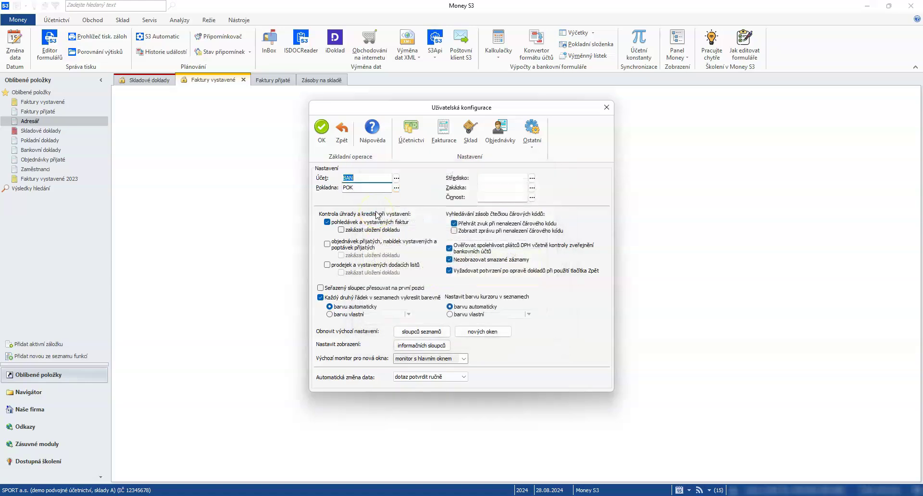
click(531, 132)
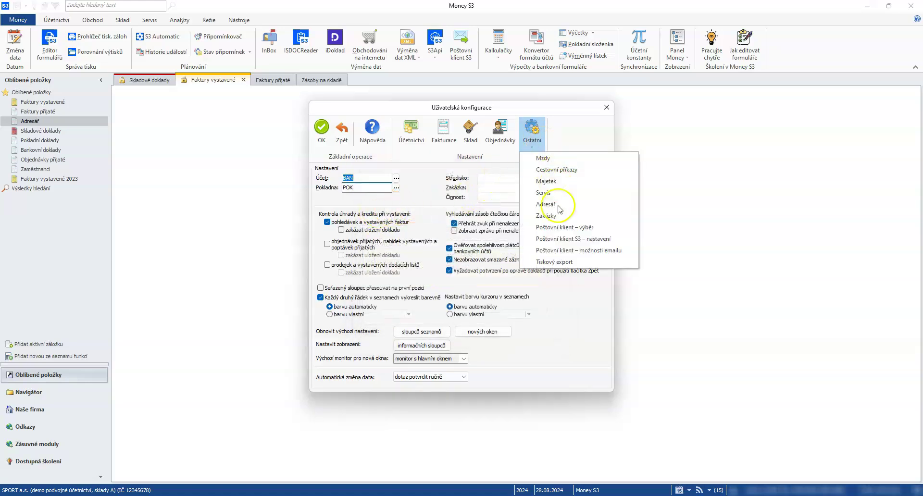
- Set the SMTP server to smtp.seyfor.com with STARTTLS connection security
click(557, 239)
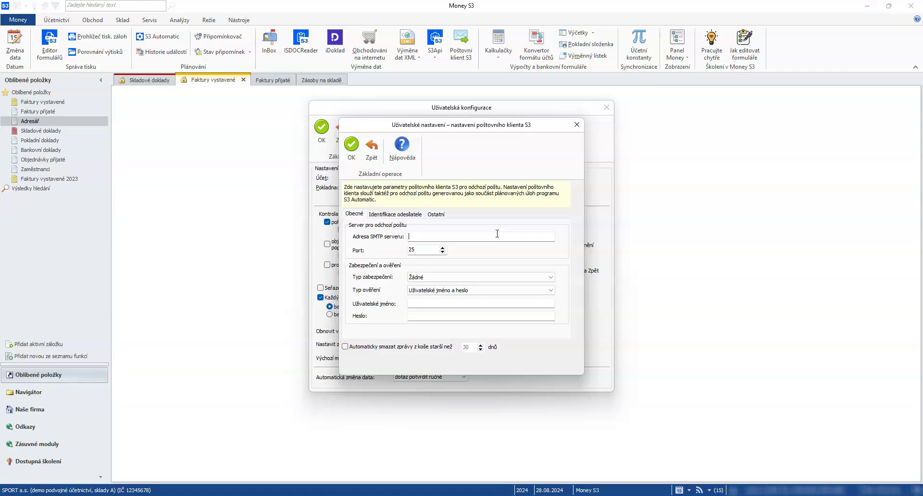
text(smtp.seyfor.com)
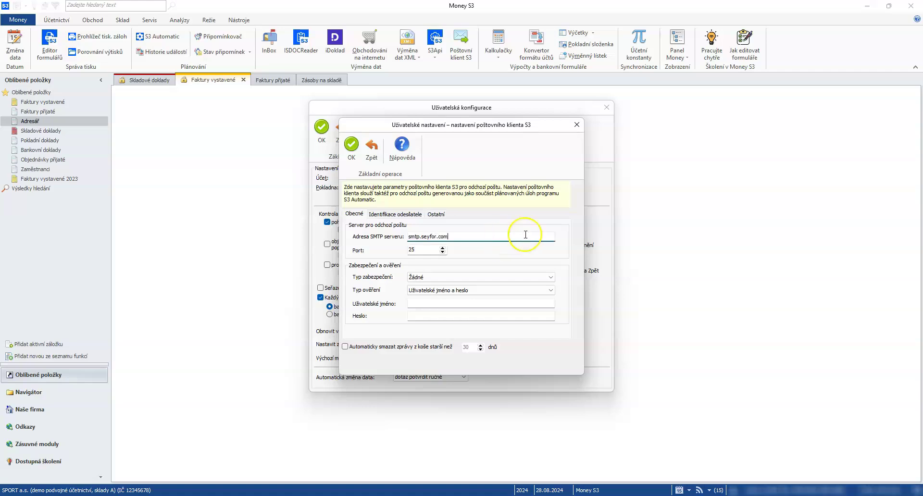
click(452, 277)
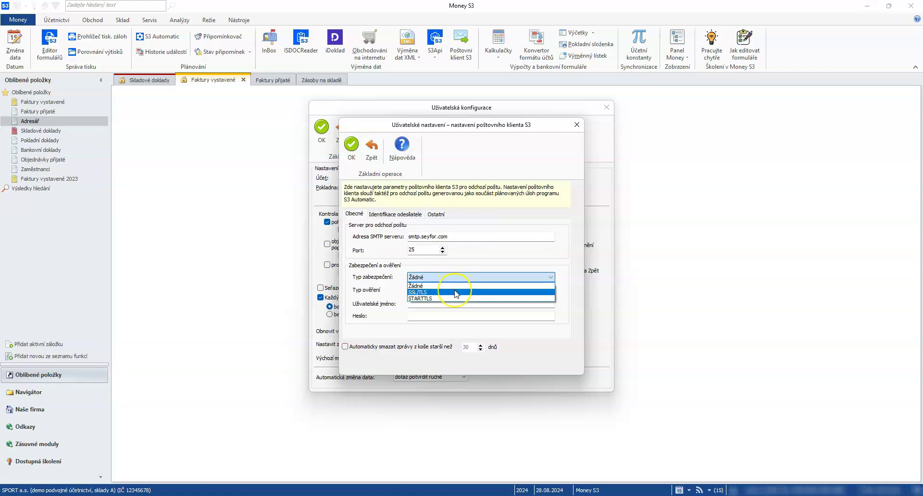
click(451, 299)
- Fill in the account's login name and password, and copy the login name
click(440, 303)
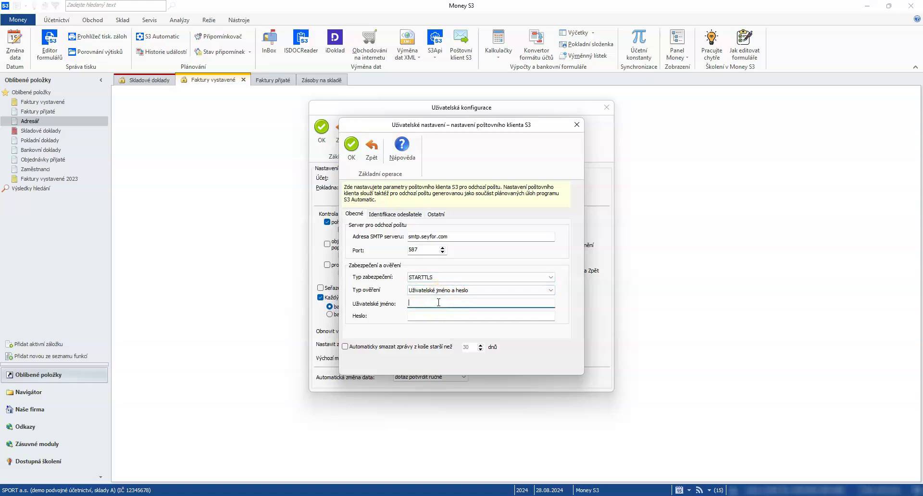
click(449, 314)
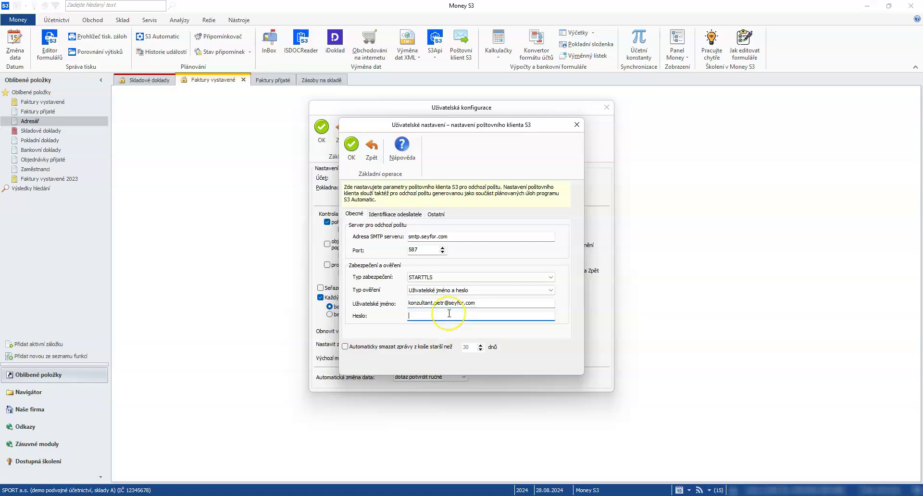
text(********)
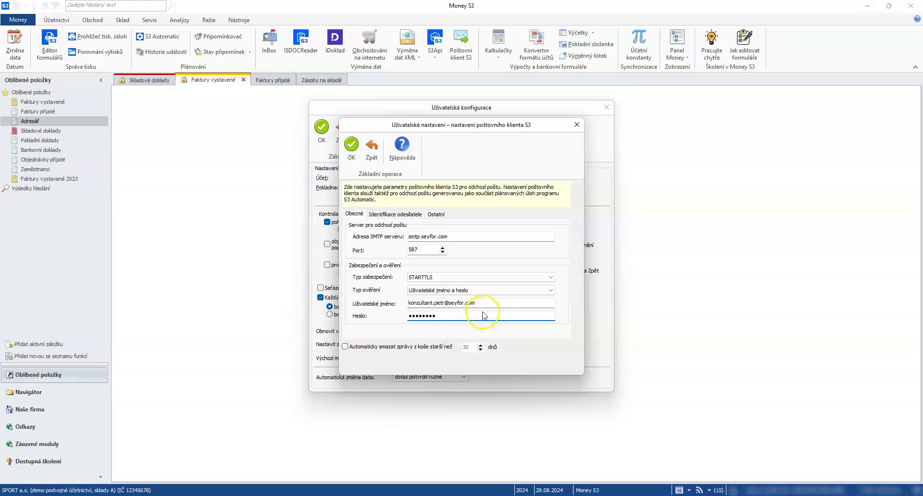
drag(484, 304, 391, 290)
key(ctrl+c)
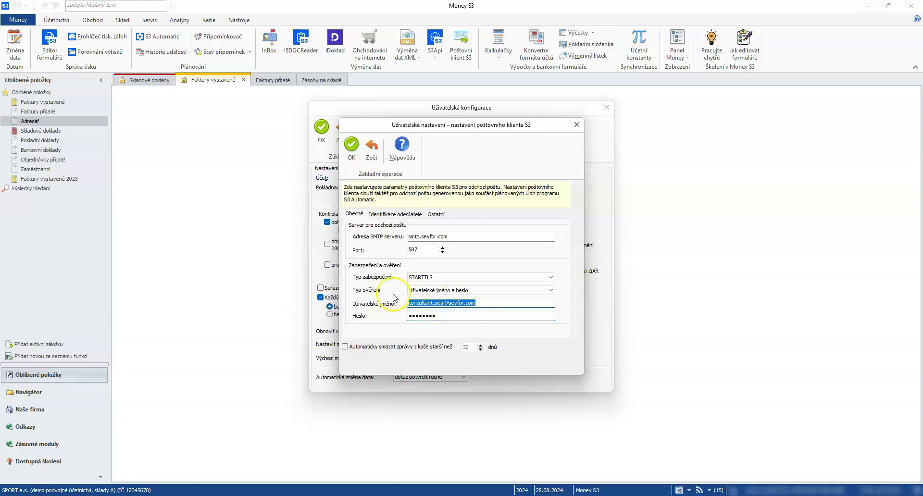
click(393, 214)
- Paste the account address as sender and reply-to e-mail, enter the sender's name, and save both dialogs
click(416, 241)
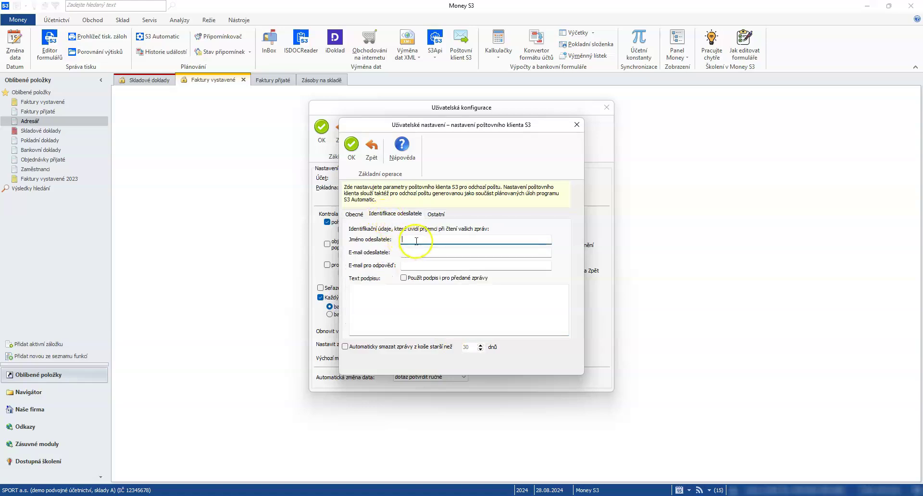
click(418, 252)
key(ctrl+v)
click(423, 266)
key(ctrl+v)
click(425, 239)
text(Konzultant Petr)
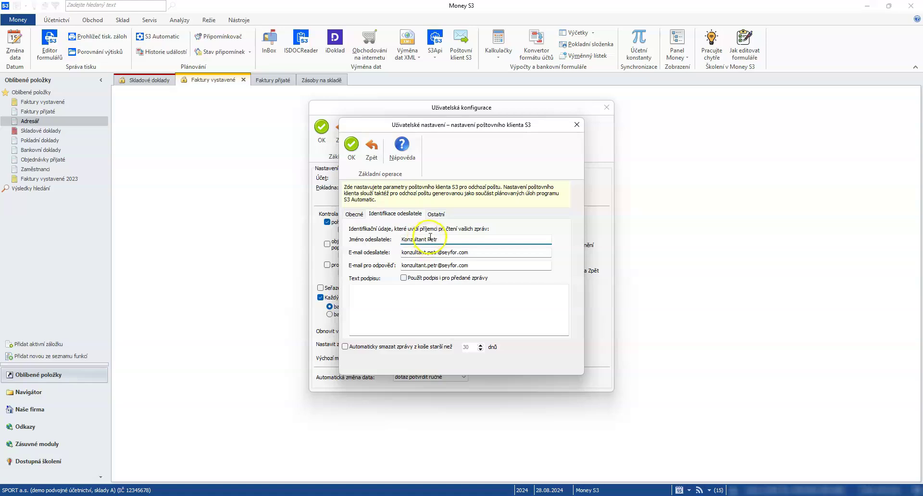
click(352, 160)
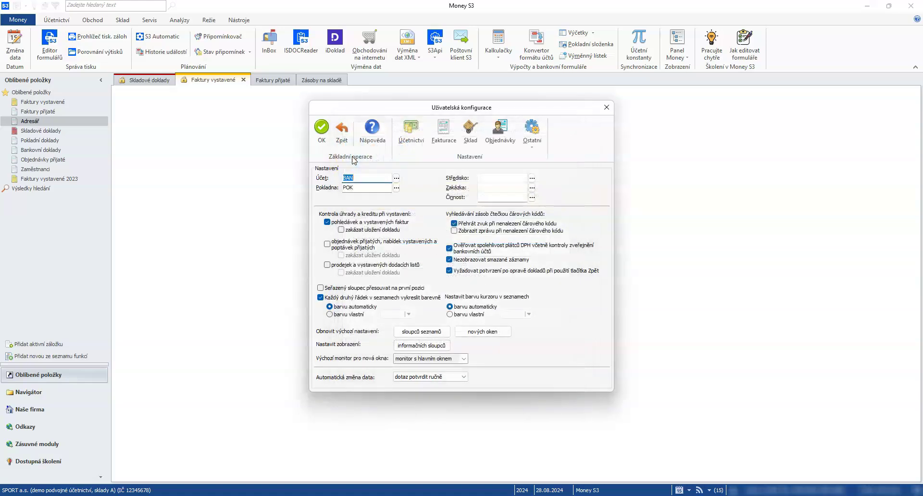
click(325, 138)
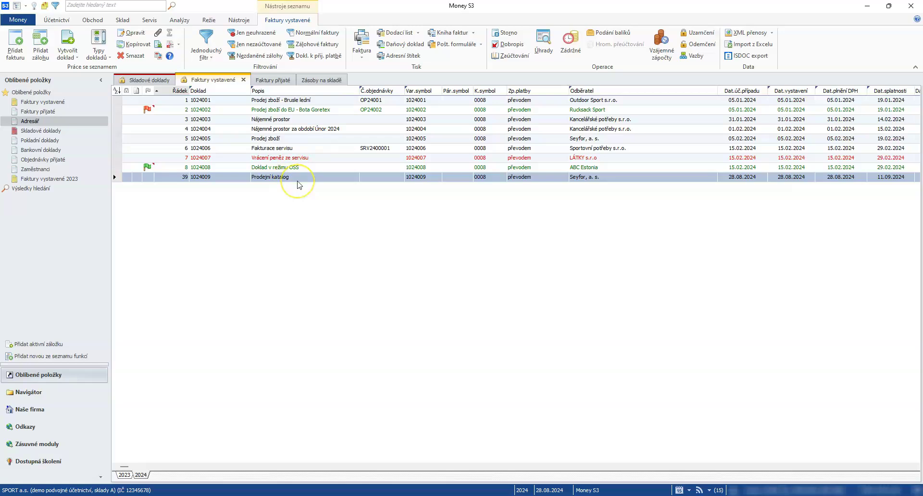
- Create an e-mail for invoice 1024009 with a plain PDF attachment, without electronic signature
click(364, 49)
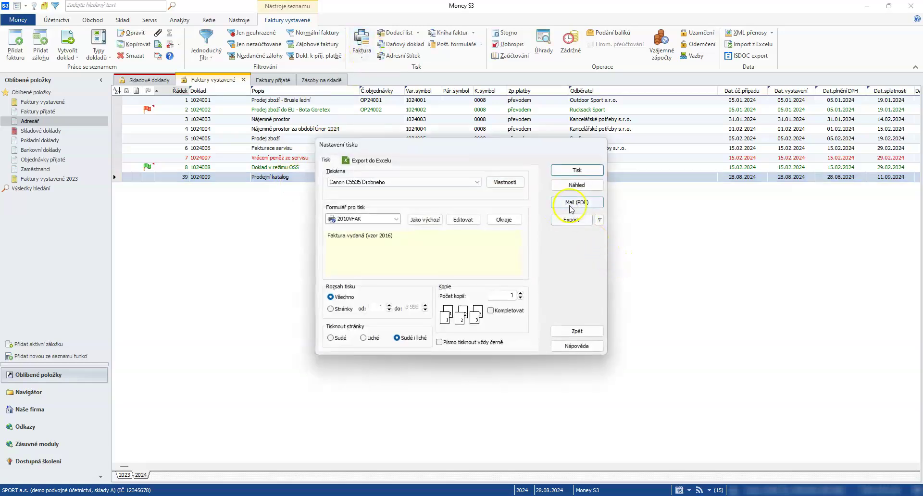
click(579, 331)
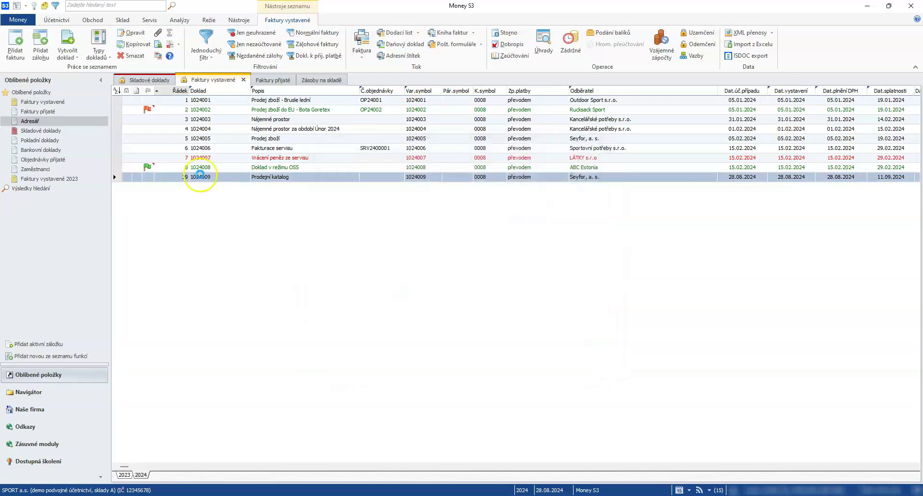
click(170, 48)
click(192, 57)
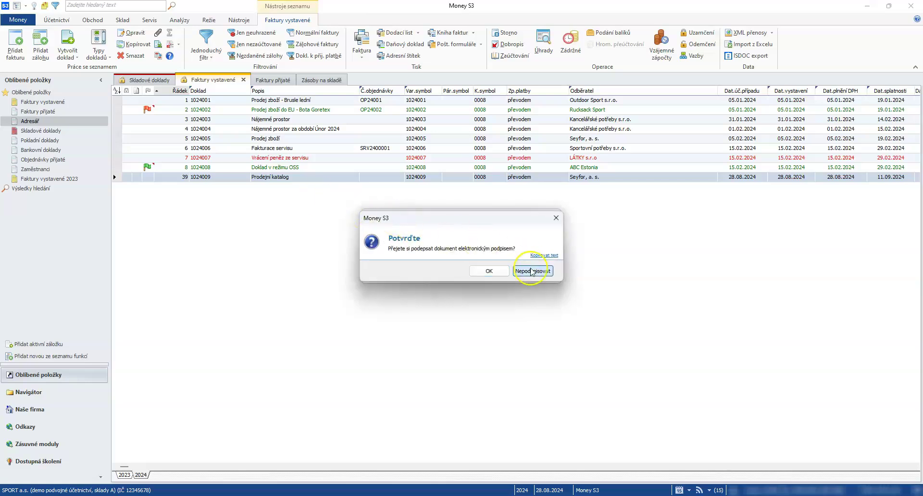
click(532, 271)
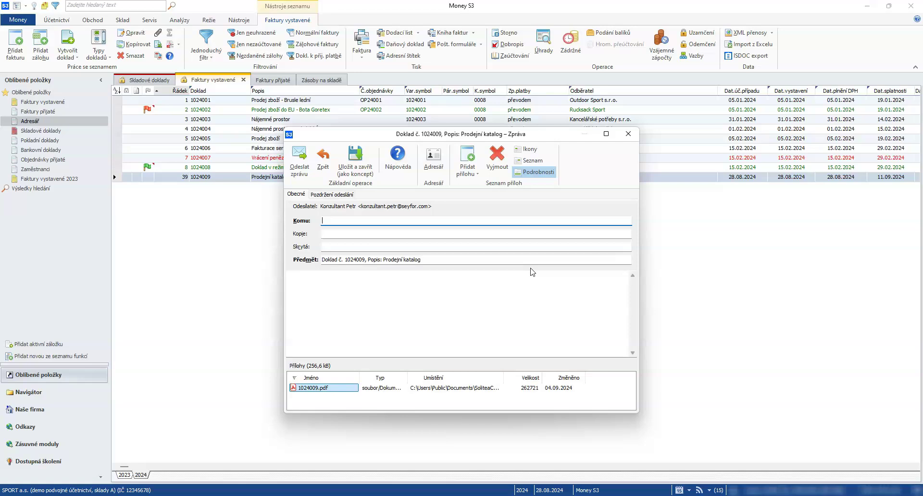
click(299, 154)
click(332, 285)
click(298, 278)
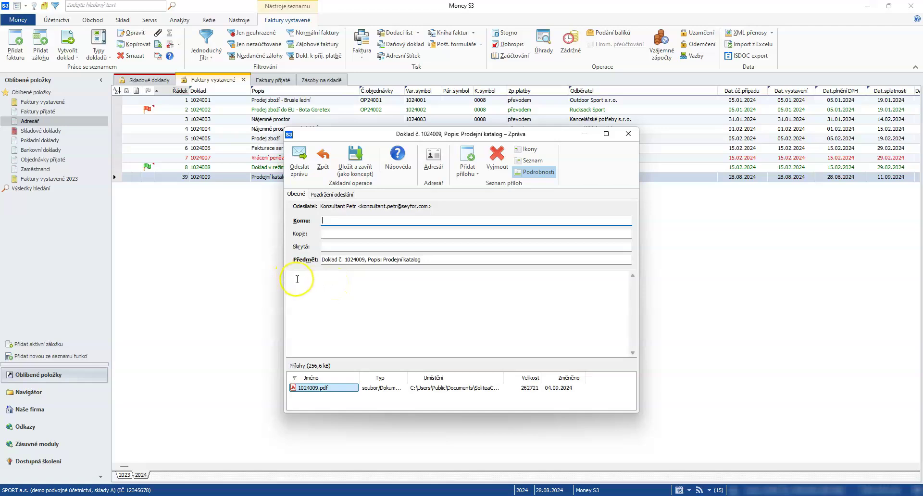